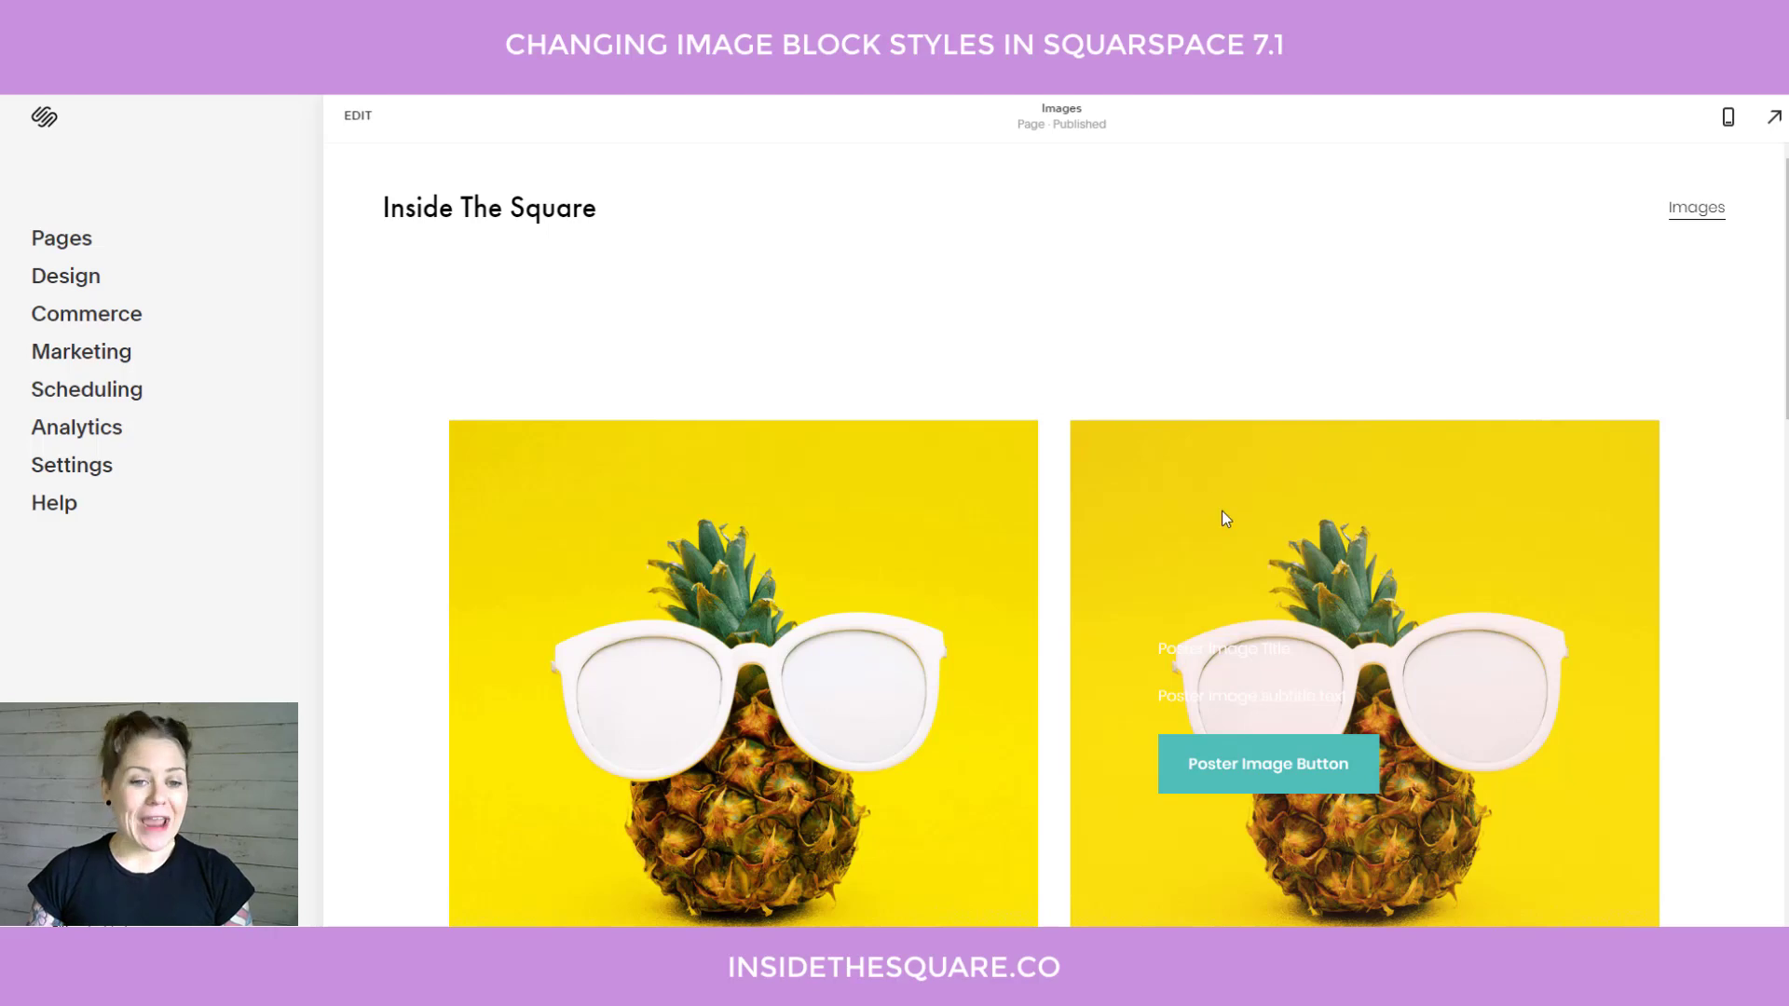
Insert an empty image block above the pineapple row.
{"action": "scroll", "coordinate": [1226, 518], "scroll_direction": "down", "scroll_amount": 10}
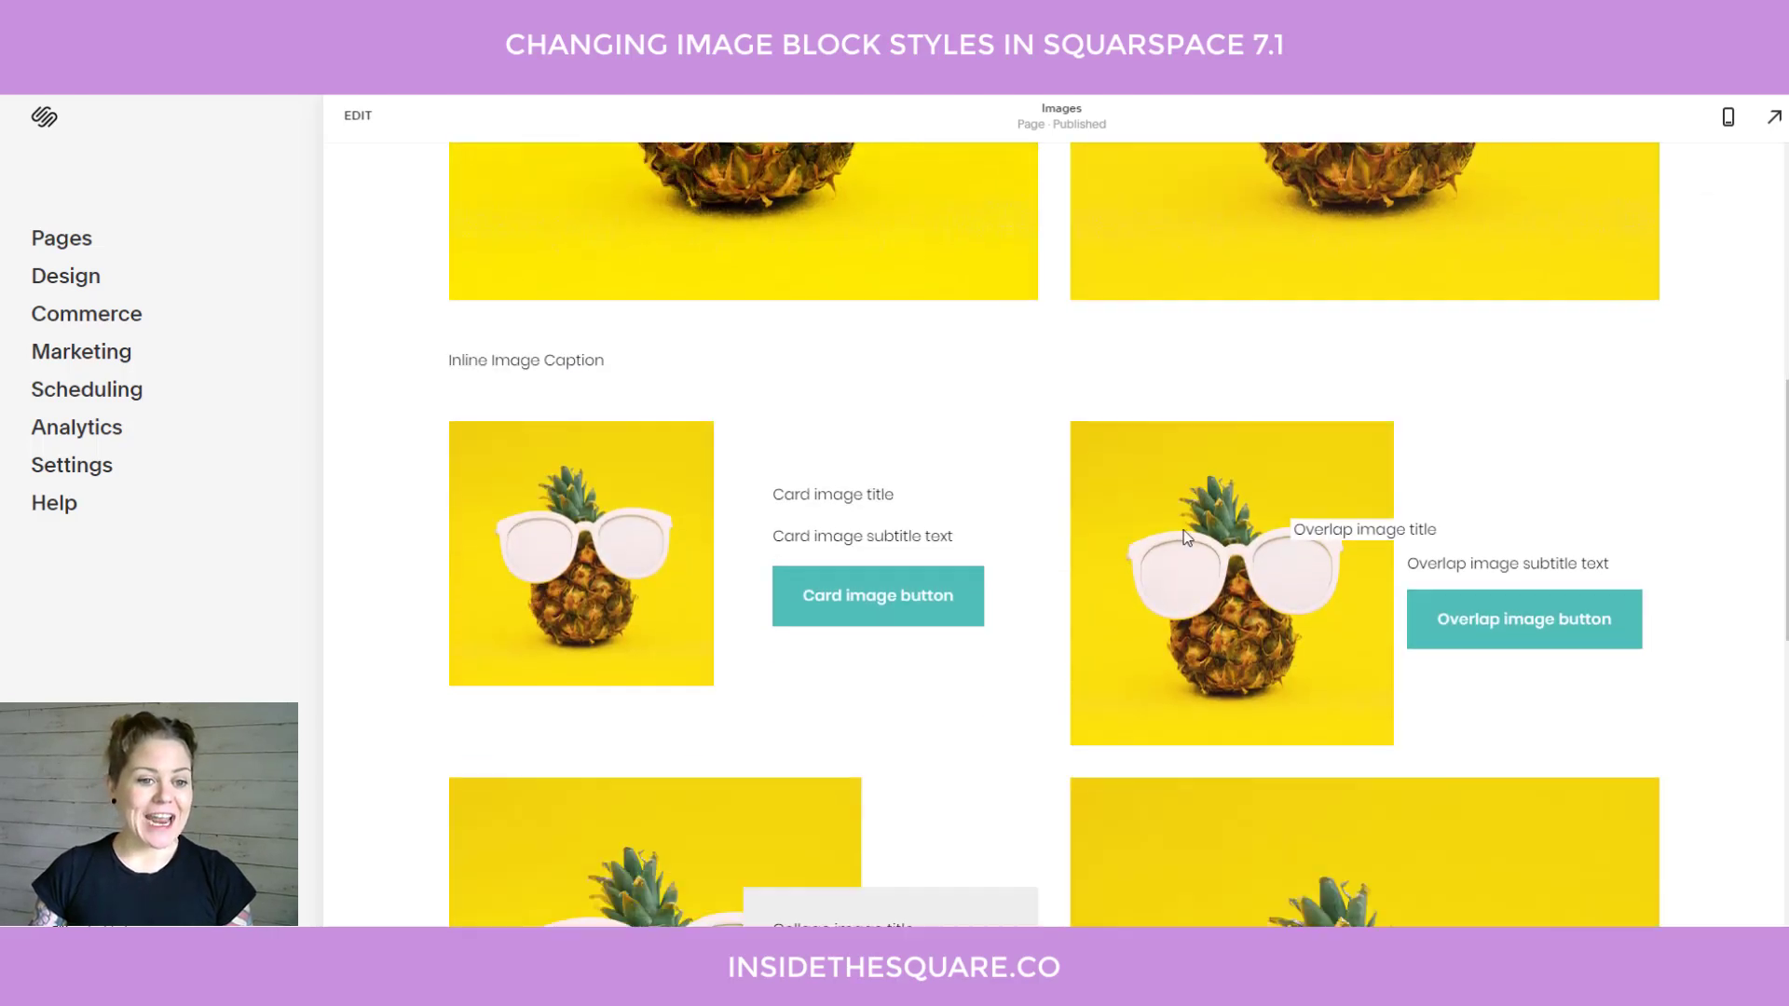
{"action": "scroll", "coordinate": [1467, 645], "scroll_direction": "up", "scroll_amount": 10}
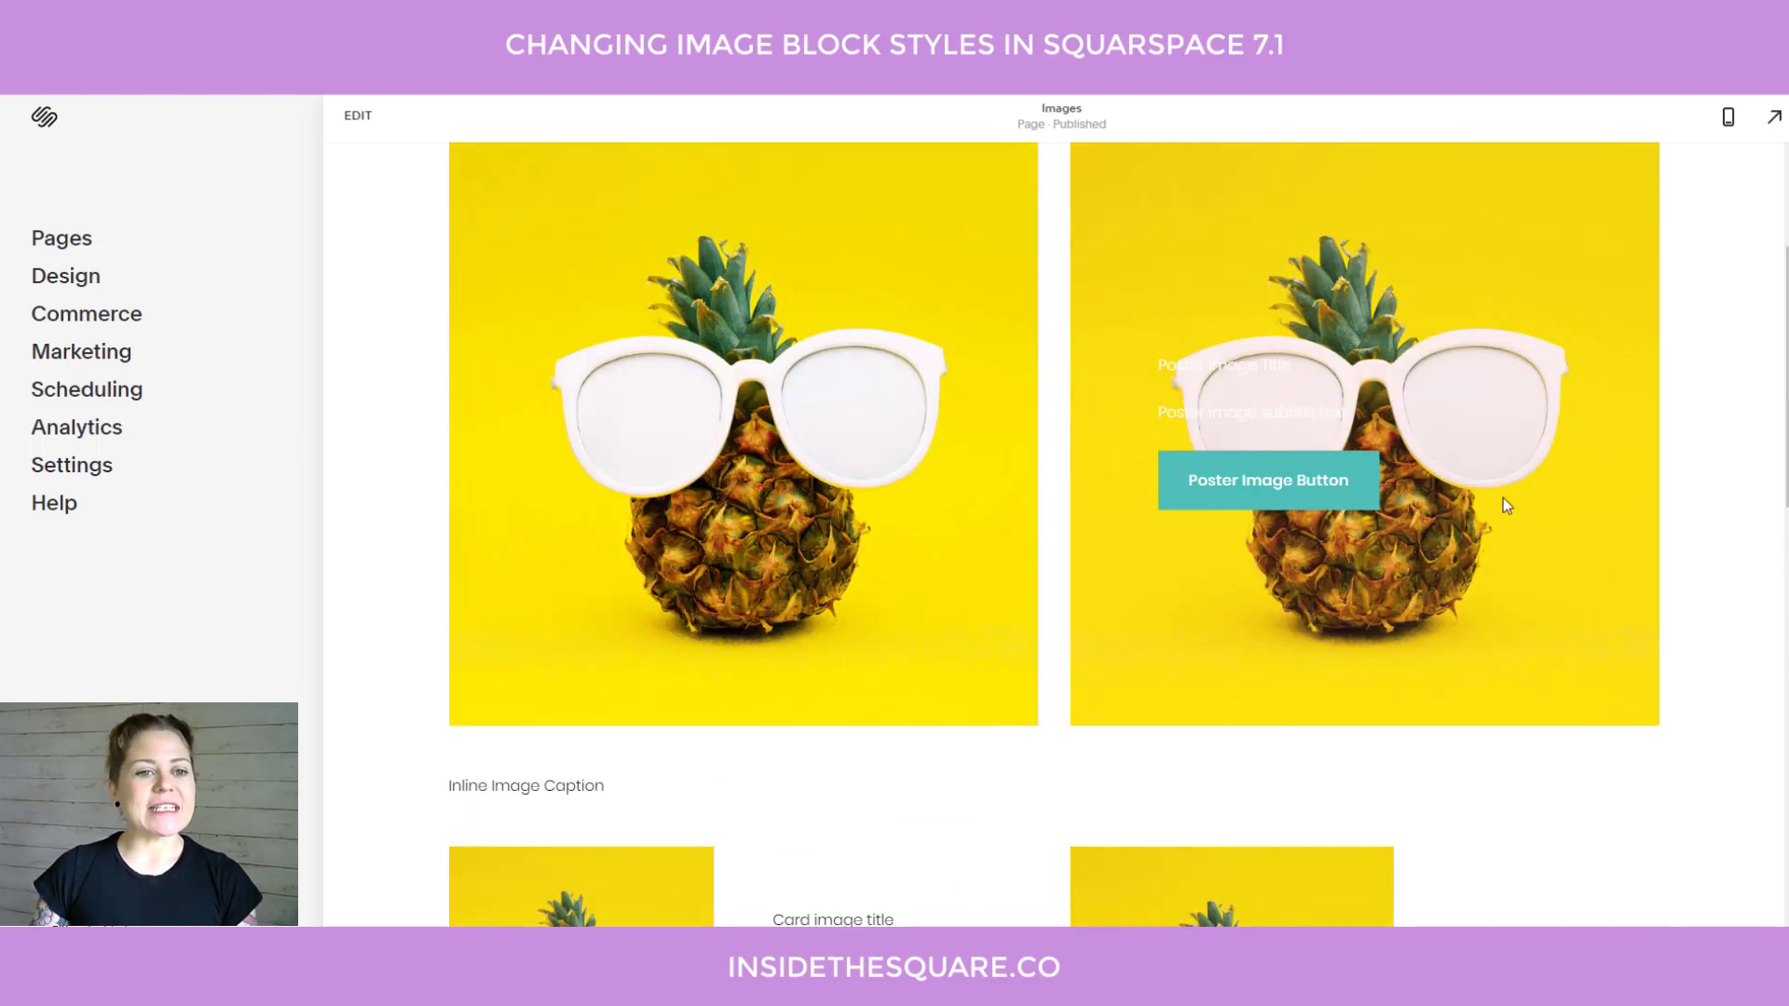
{"action": "scroll", "coordinate": [785, 762], "scroll_direction": "down", "scroll_amount": 10}
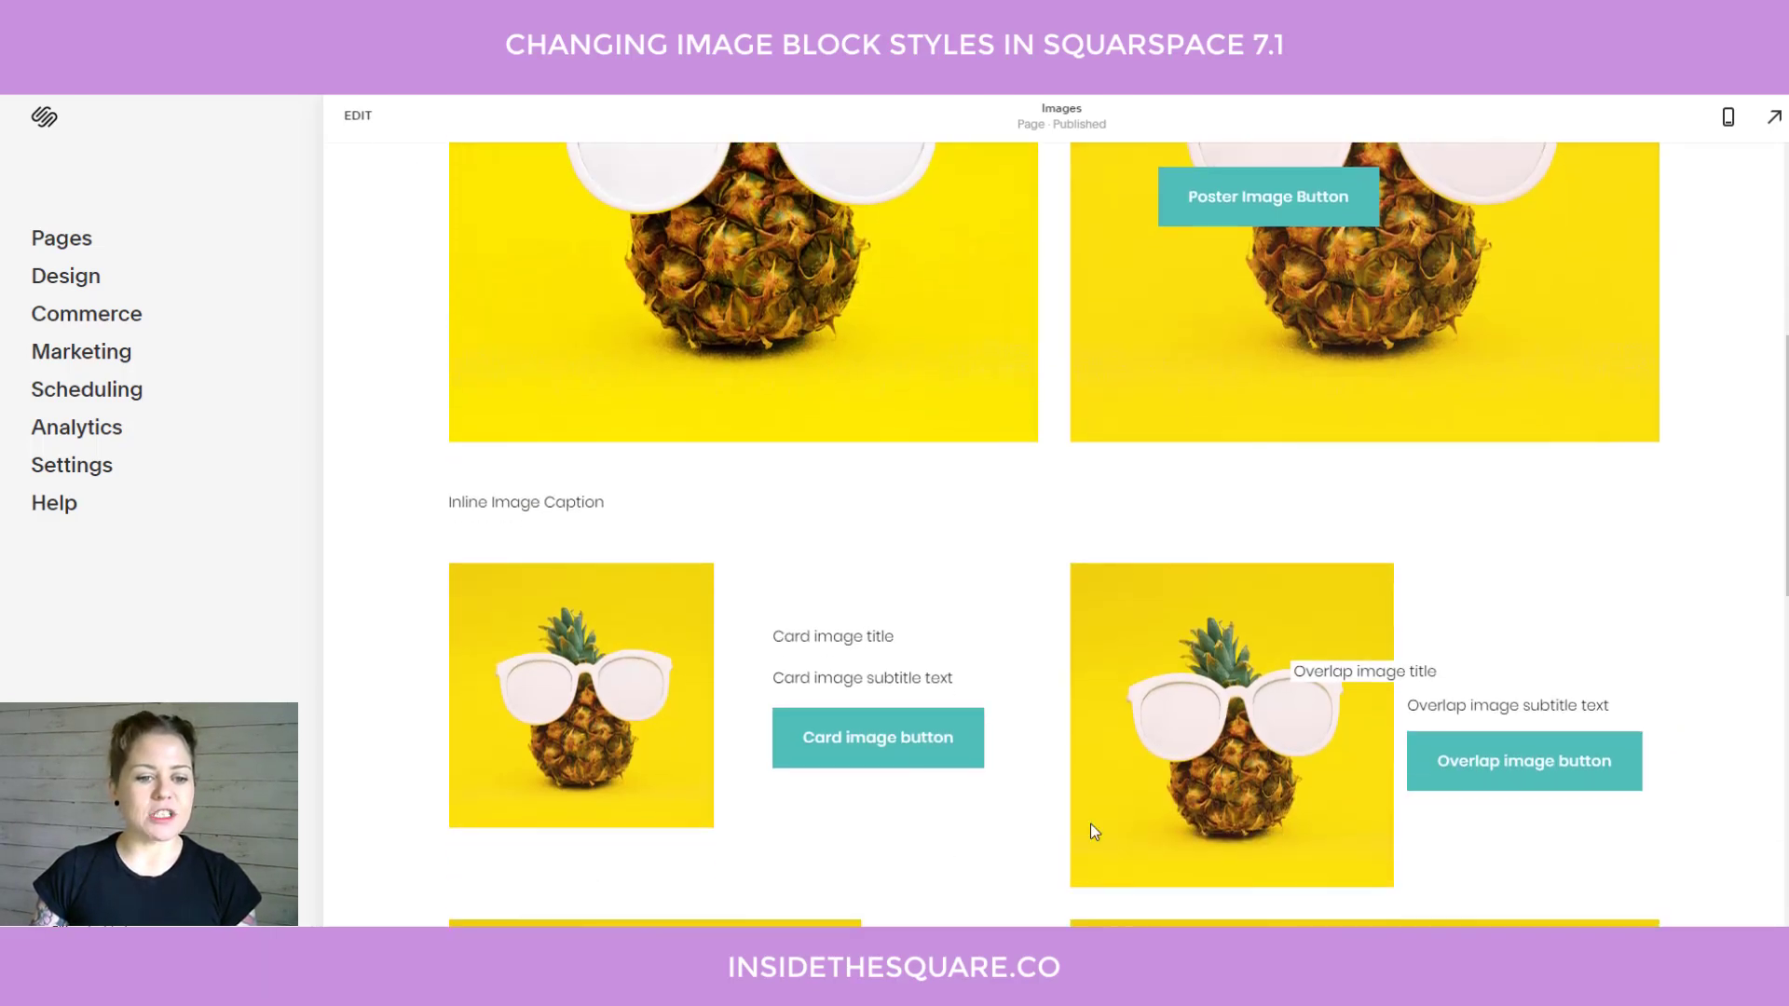
{"action": "scroll", "coordinate": [1153, 752], "scroll_direction": "up", "scroll_amount": 10}
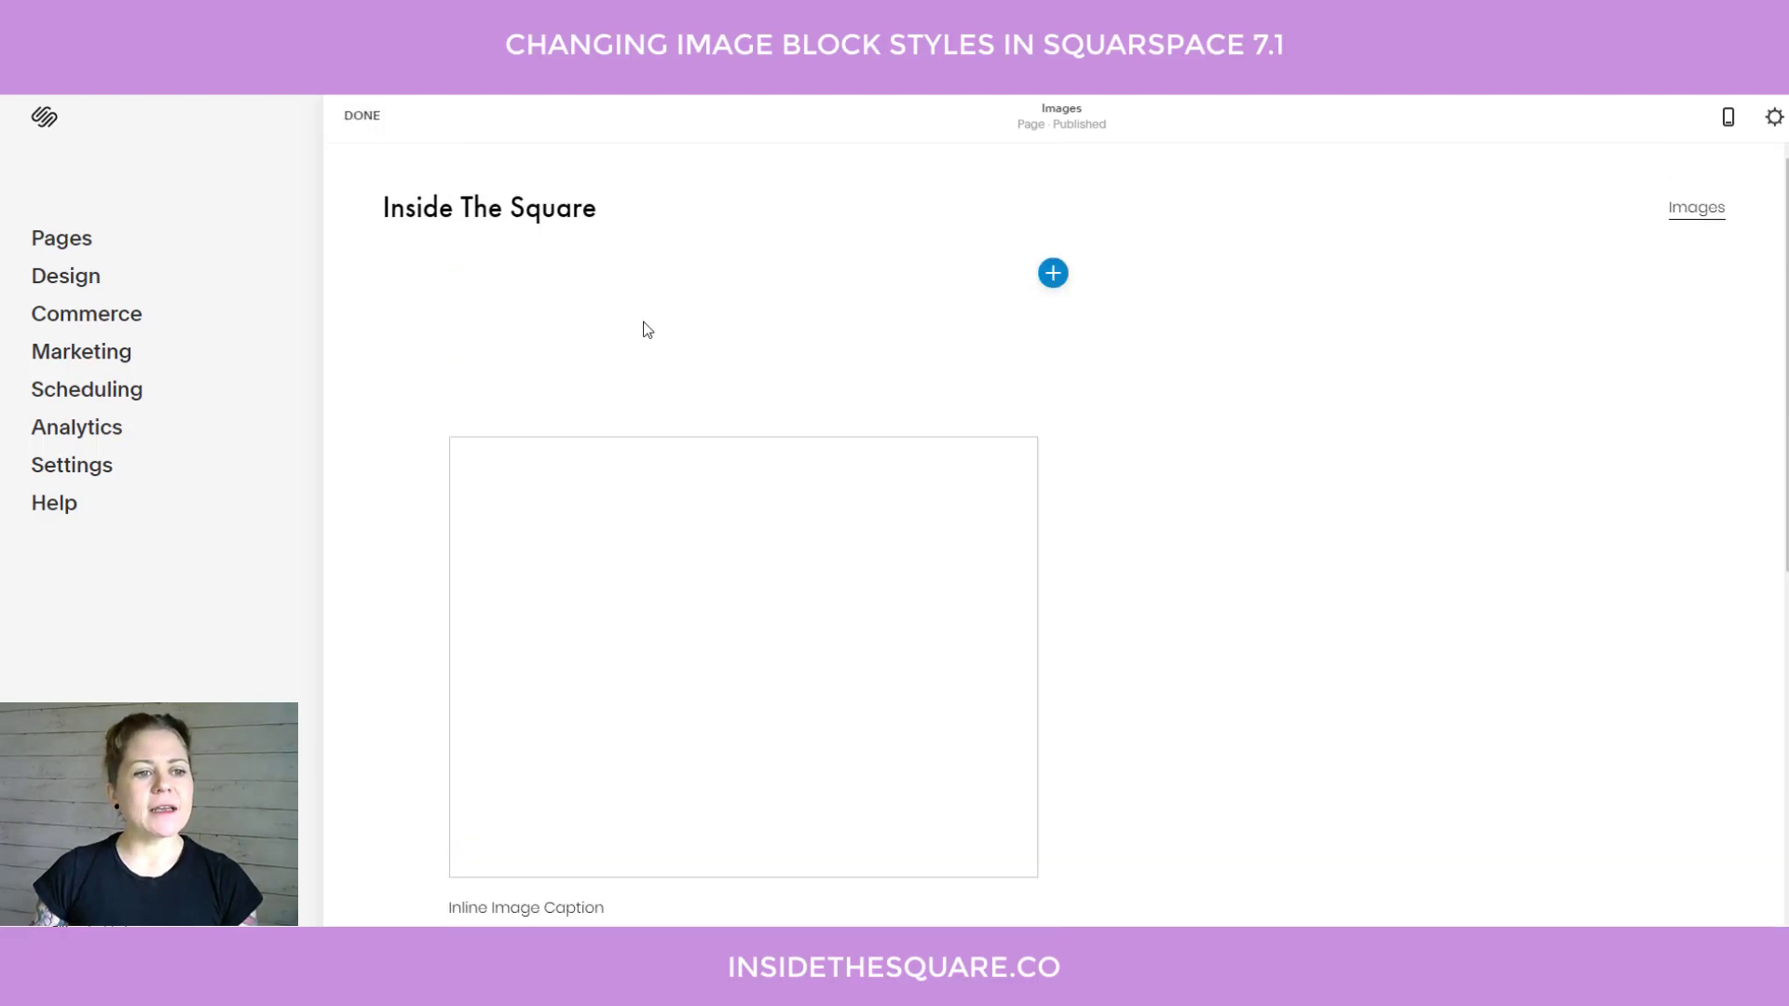
{"action": "left_click_drag", "start_coordinate": [320, 503], "coordinate": [266, 466]}
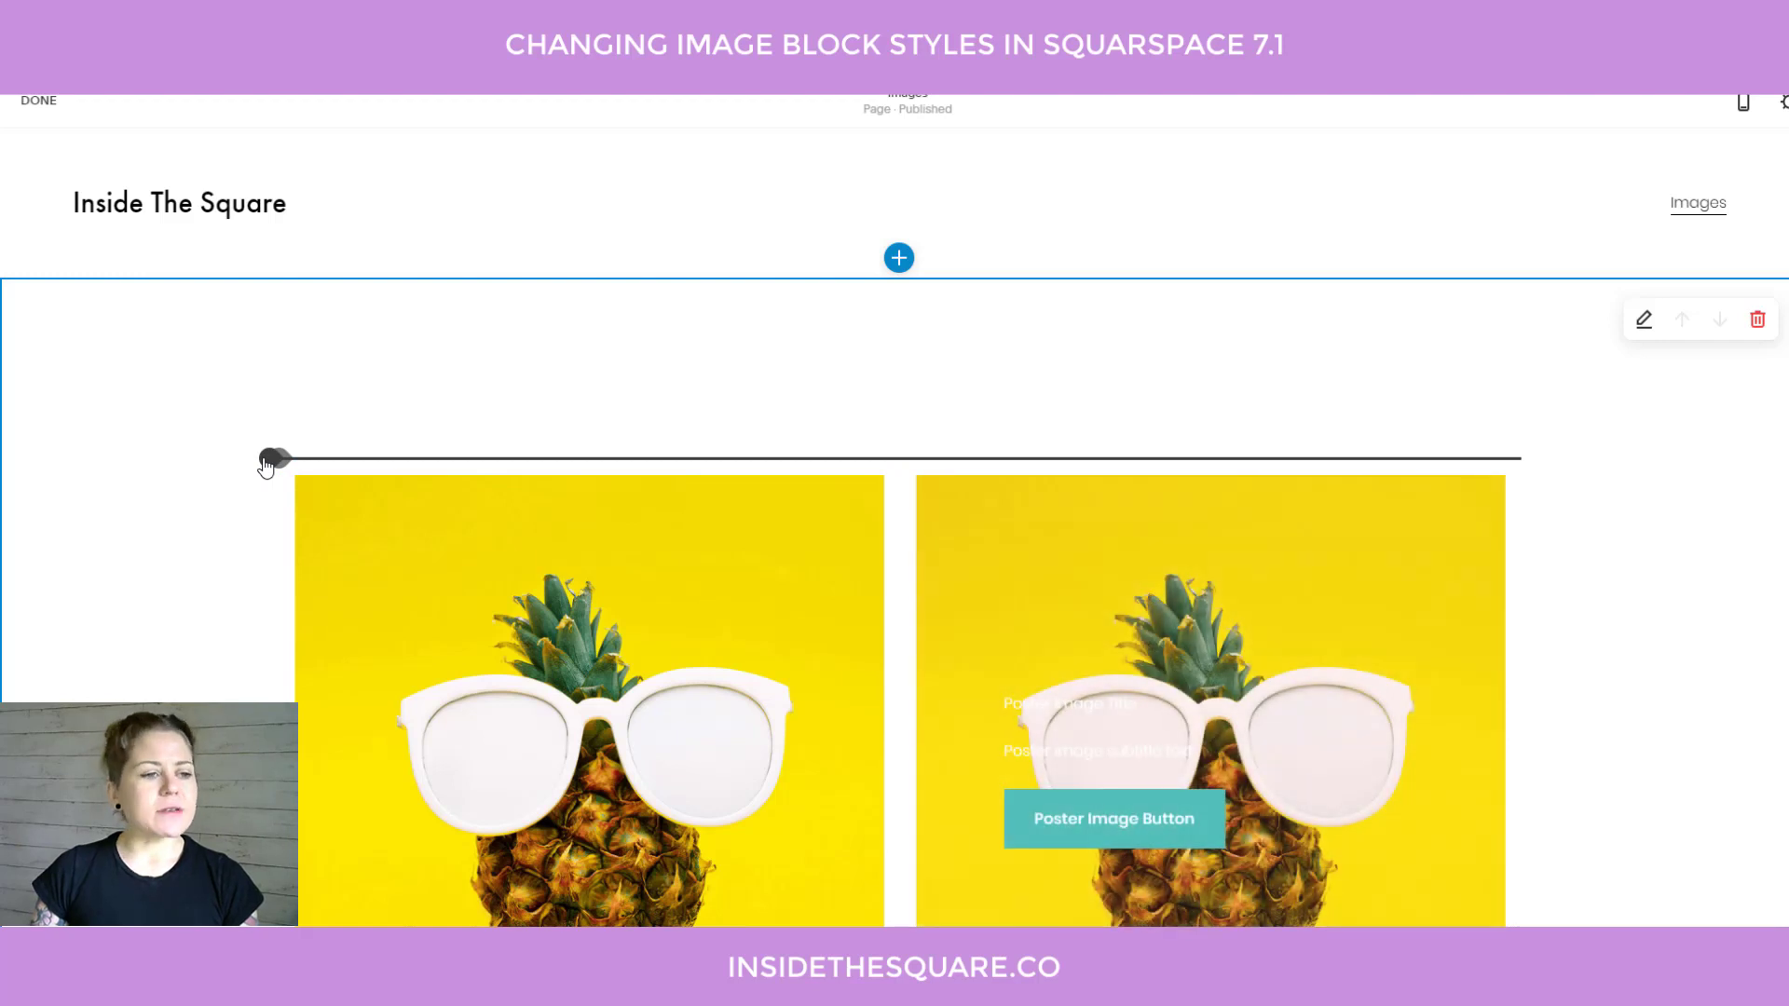
{"action": "left_click", "coordinate": [266, 466]}
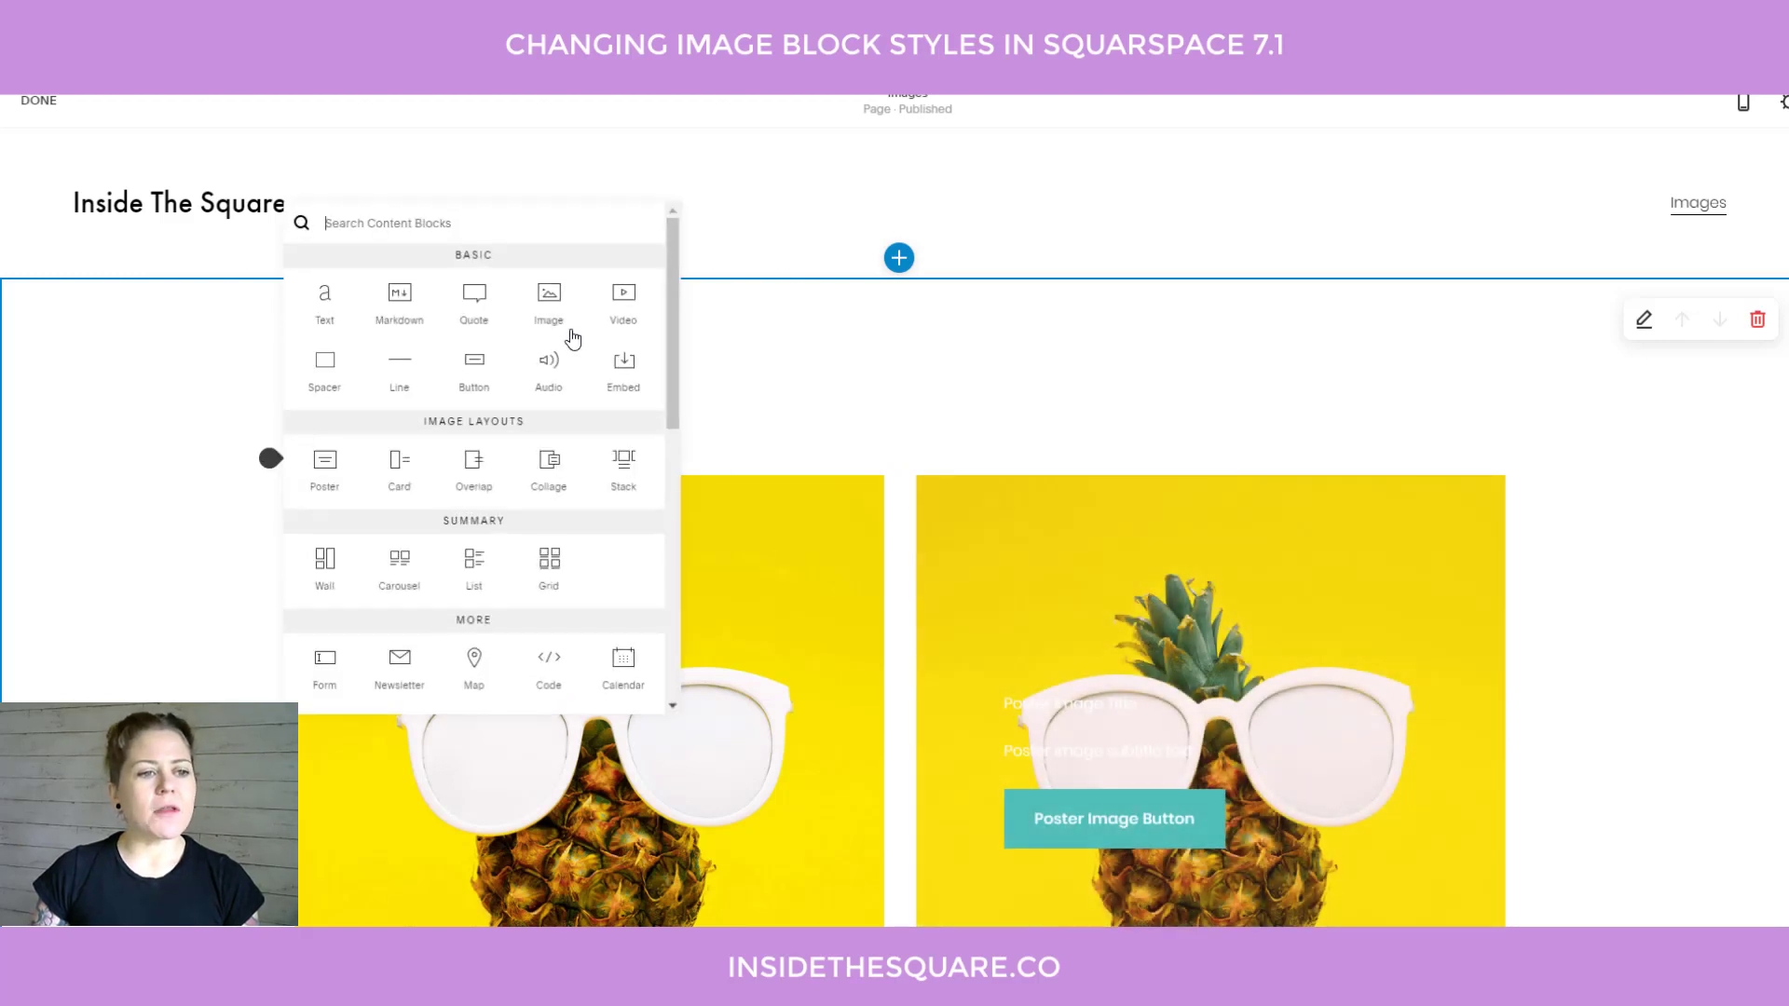
{"action": "left_click", "coordinate": [549, 299]}
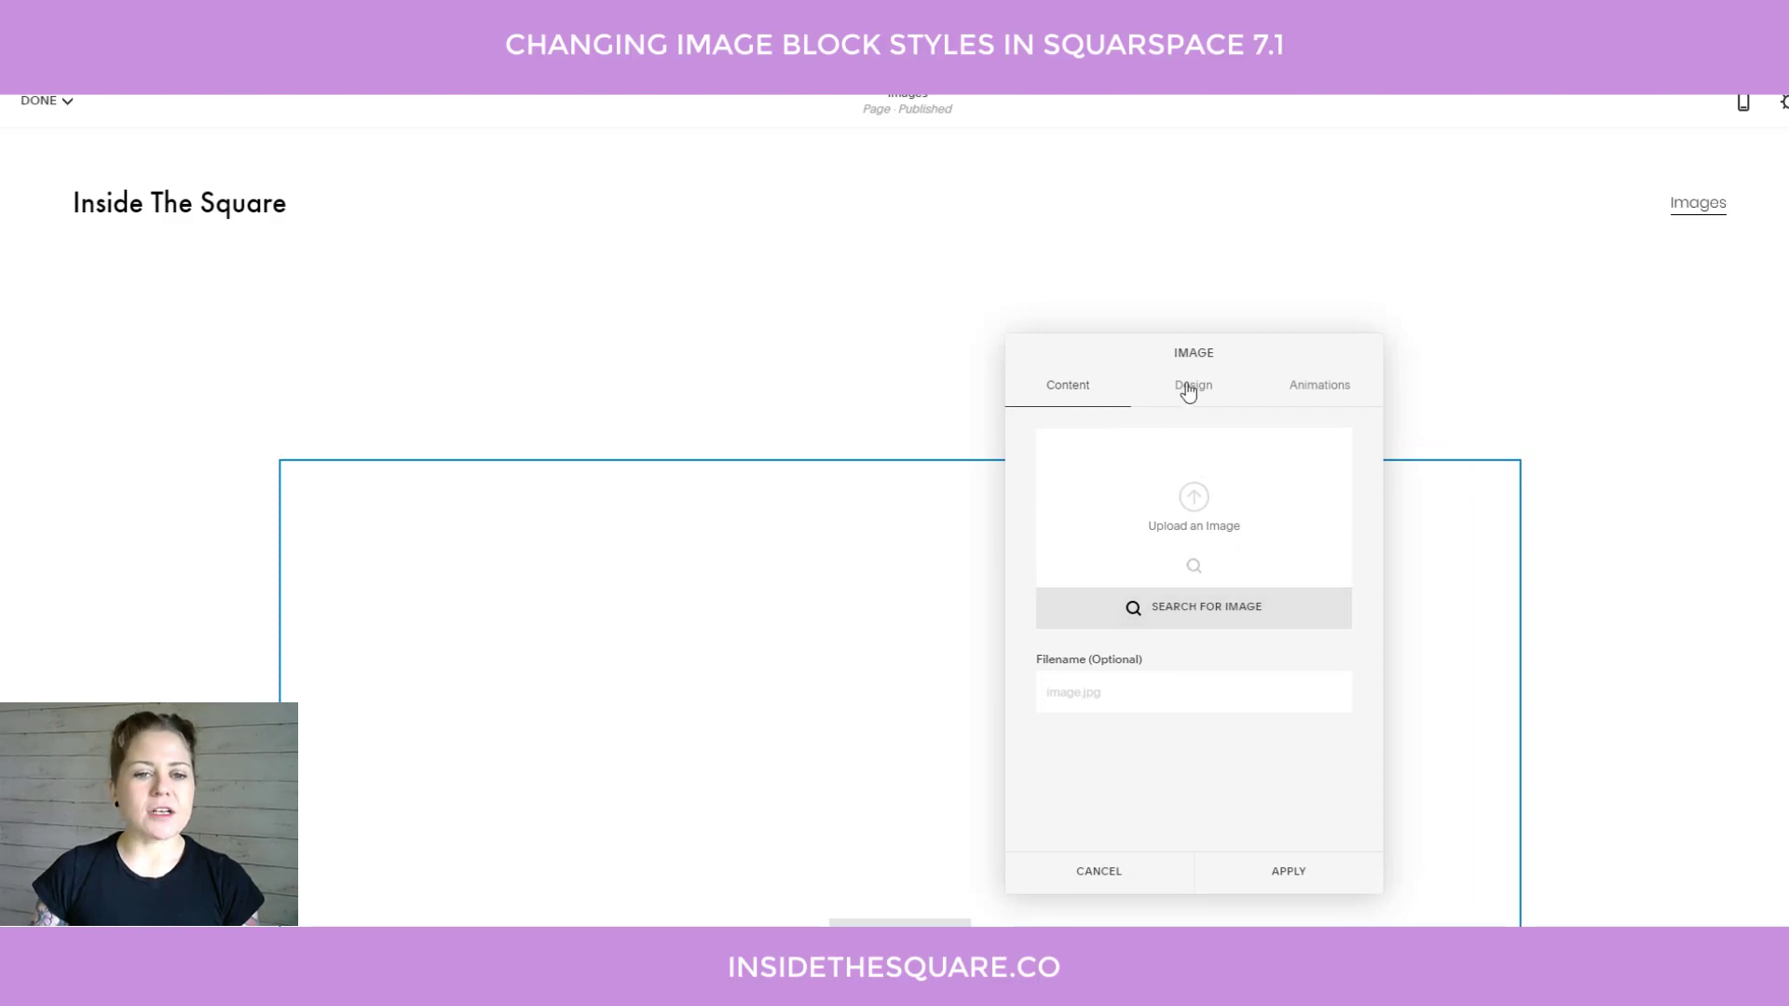
Check the new block's layout choices, then delete the empty block and save the page.
{"action": "left_click", "coordinate": [1189, 390]}
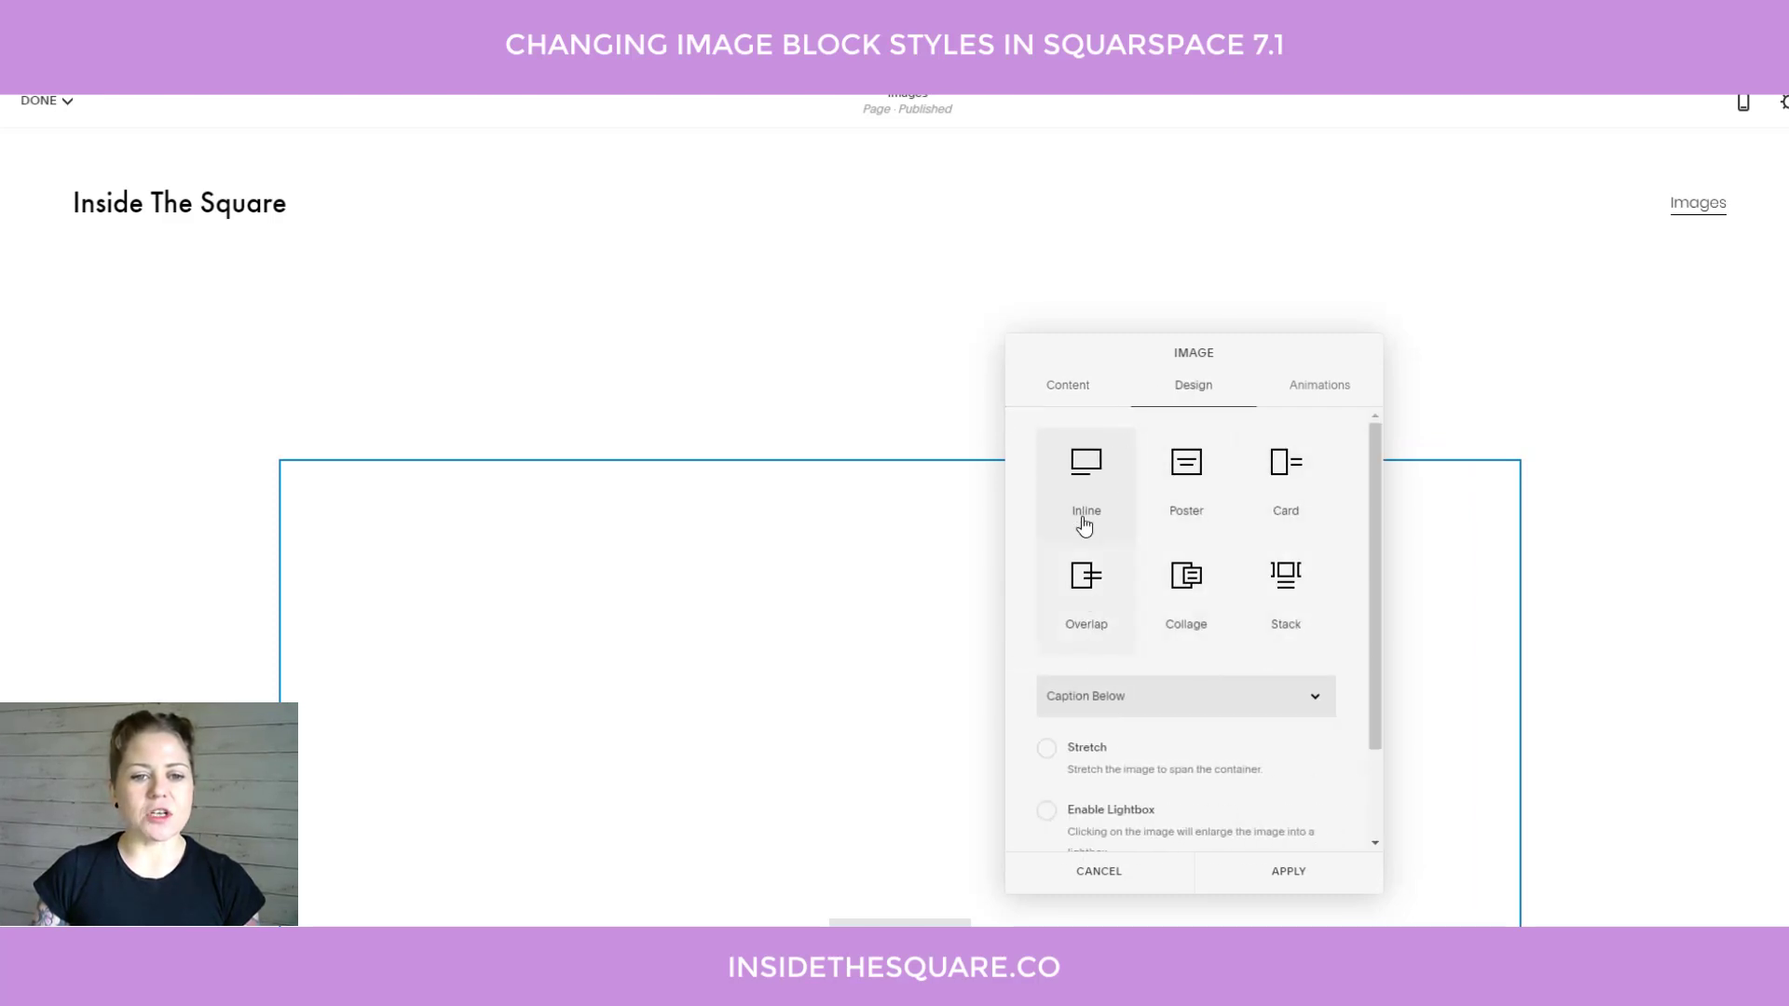
{"action": "left_click", "coordinate": [1095, 871]}
{"action": "left_click", "coordinate": [954, 491]}
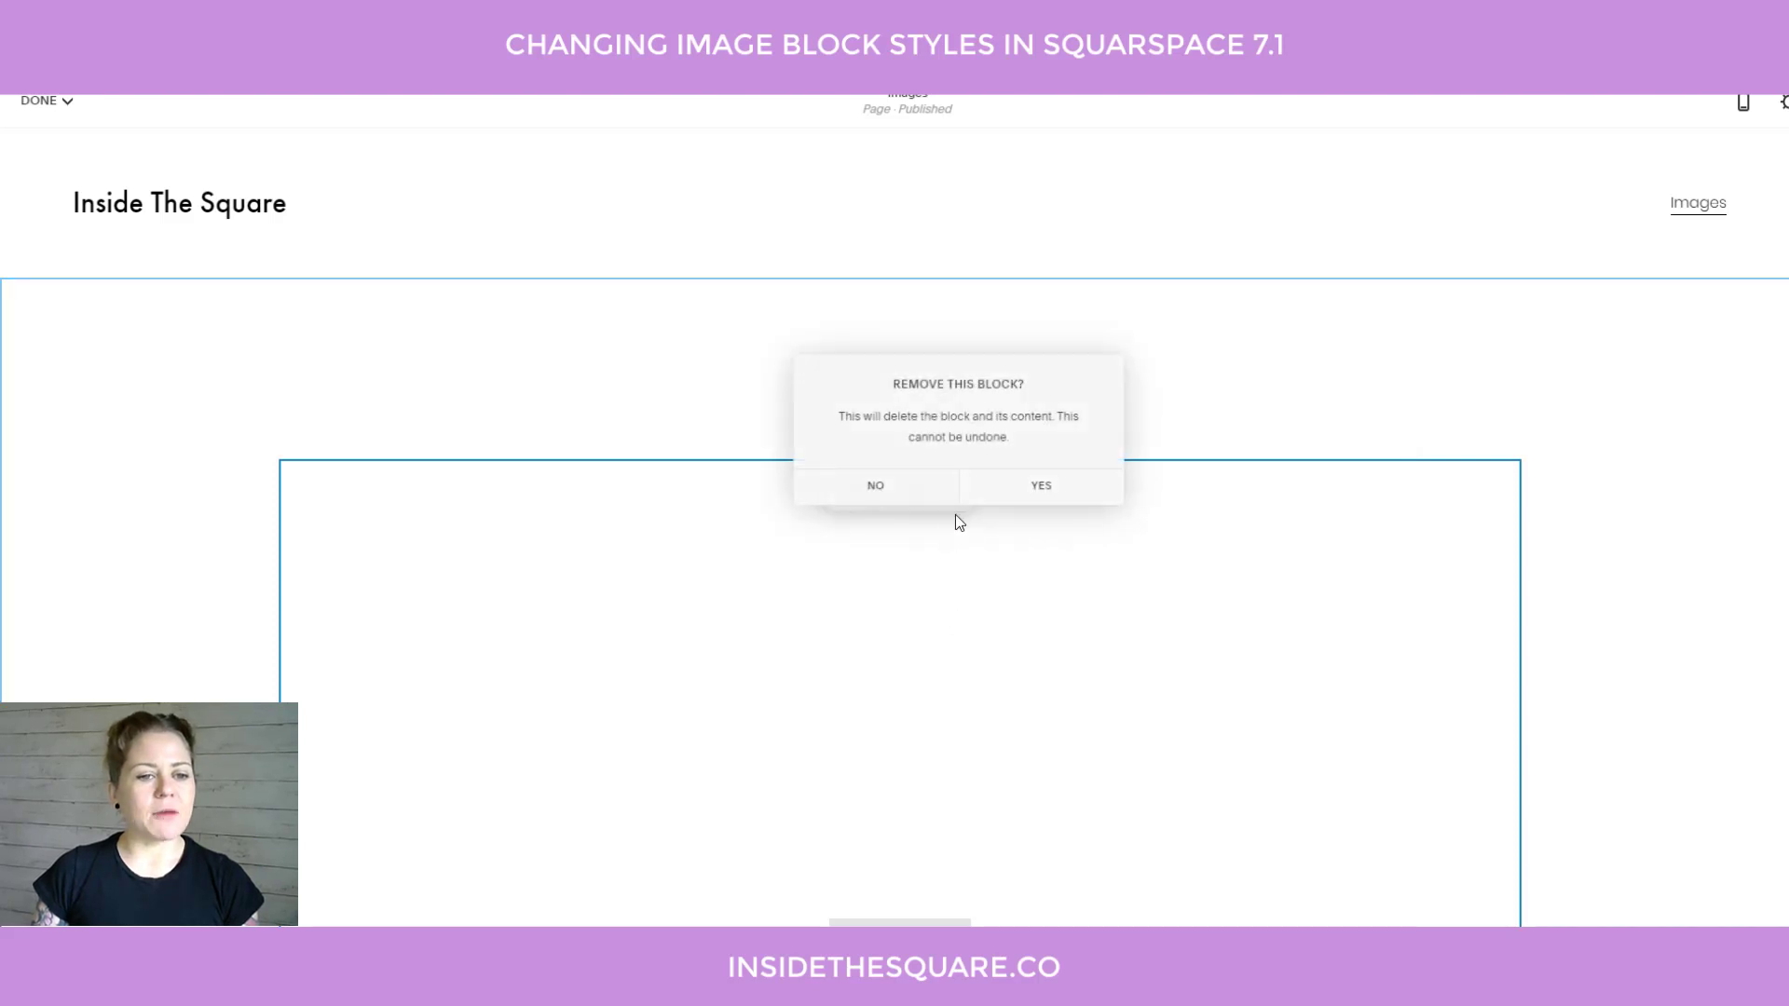
{"action": "left_click", "coordinate": [1002, 494]}
{"action": "left_click", "coordinate": [45, 100]}
{"action": "left_click", "coordinate": [48, 140]}
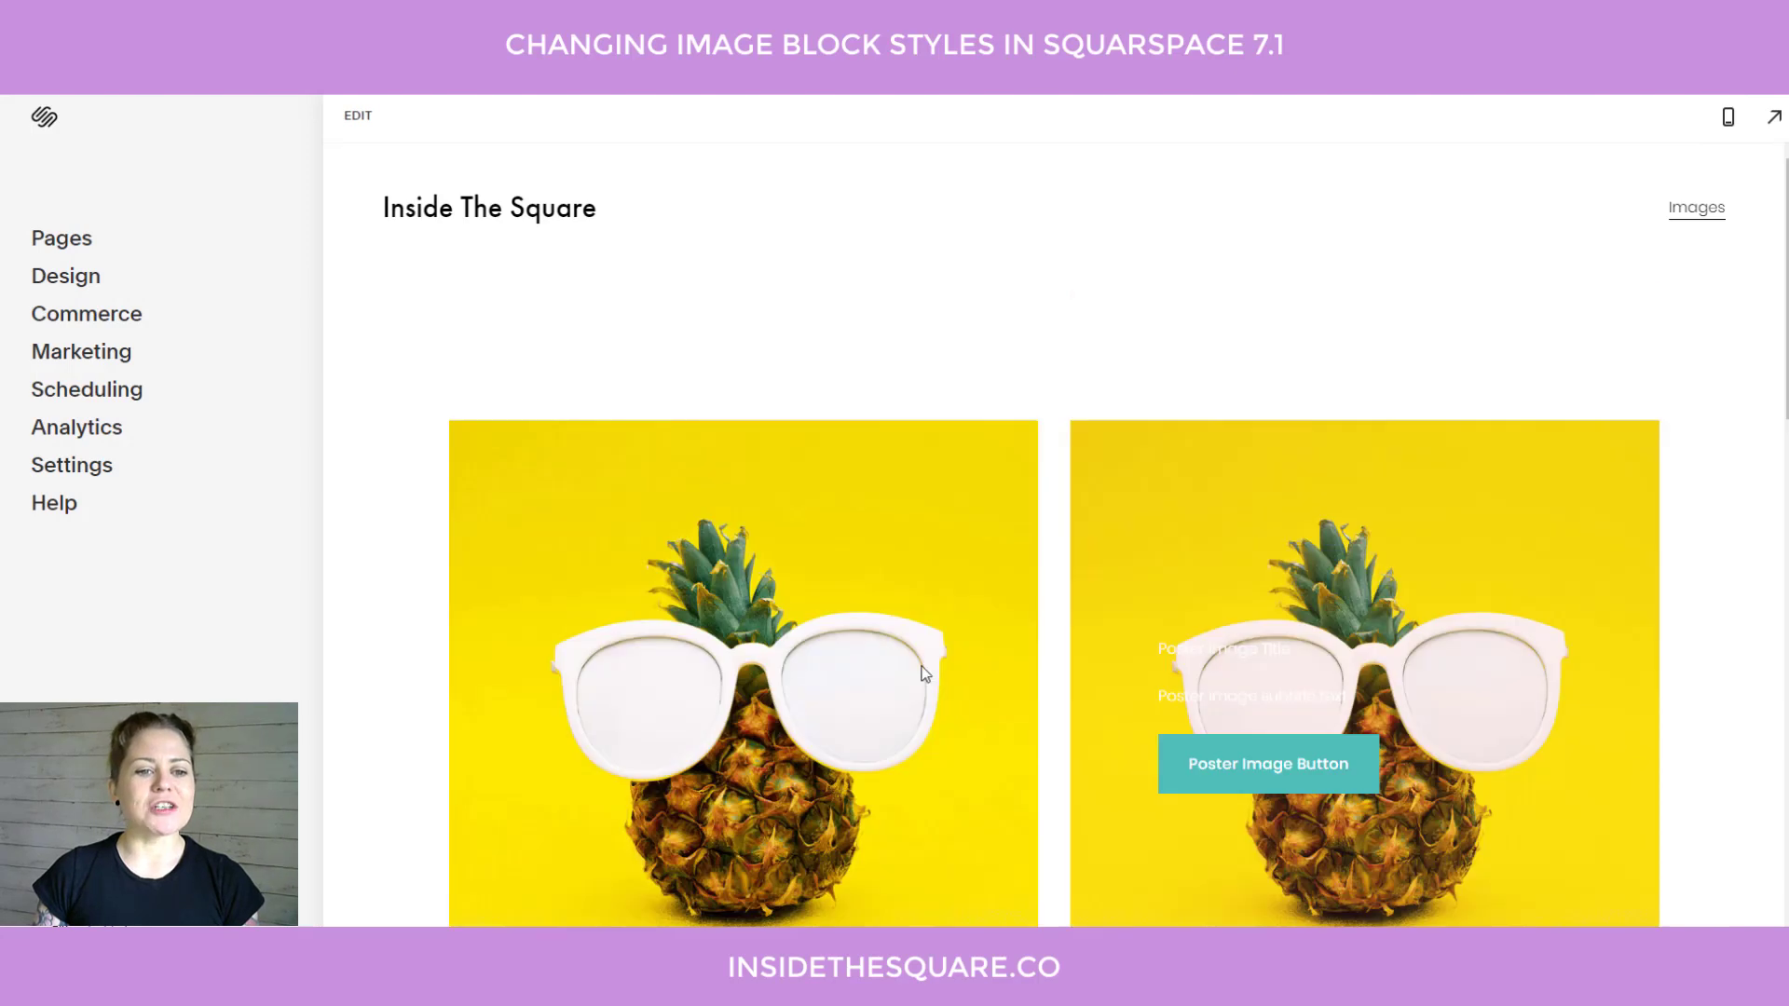
Review the Poster, Card, Overlap and Collage sliders under Design > Image Blocks, then return to Design.
{"action": "scroll", "coordinate": [990, 658], "scroll_direction": "down", "scroll_amount": 5}
{"action": "scroll", "coordinate": [1034, 570], "scroll_direction": "down", "scroll_amount": 10}
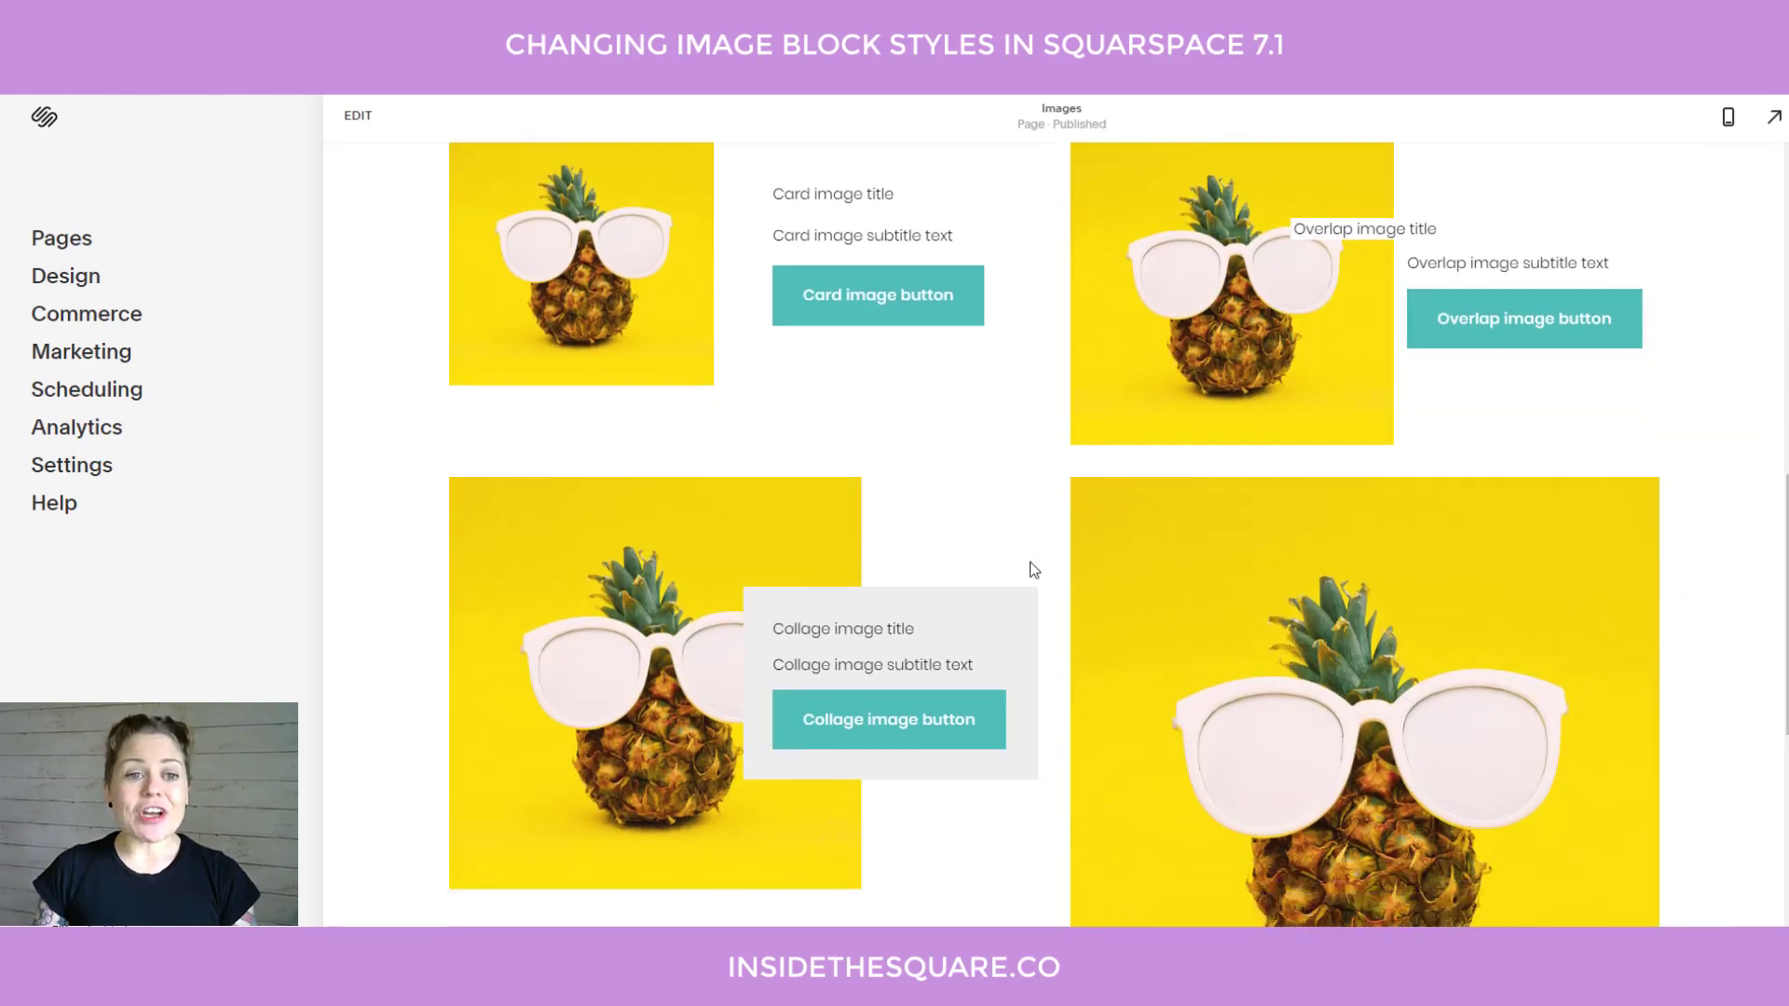
{"action": "scroll", "coordinate": [1035, 570], "scroll_direction": "up", "scroll_amount": 13}
{"action": "scroll", "coordinate": [1030, 569], "scroll_direction": "up", "scroll_amount": 2}
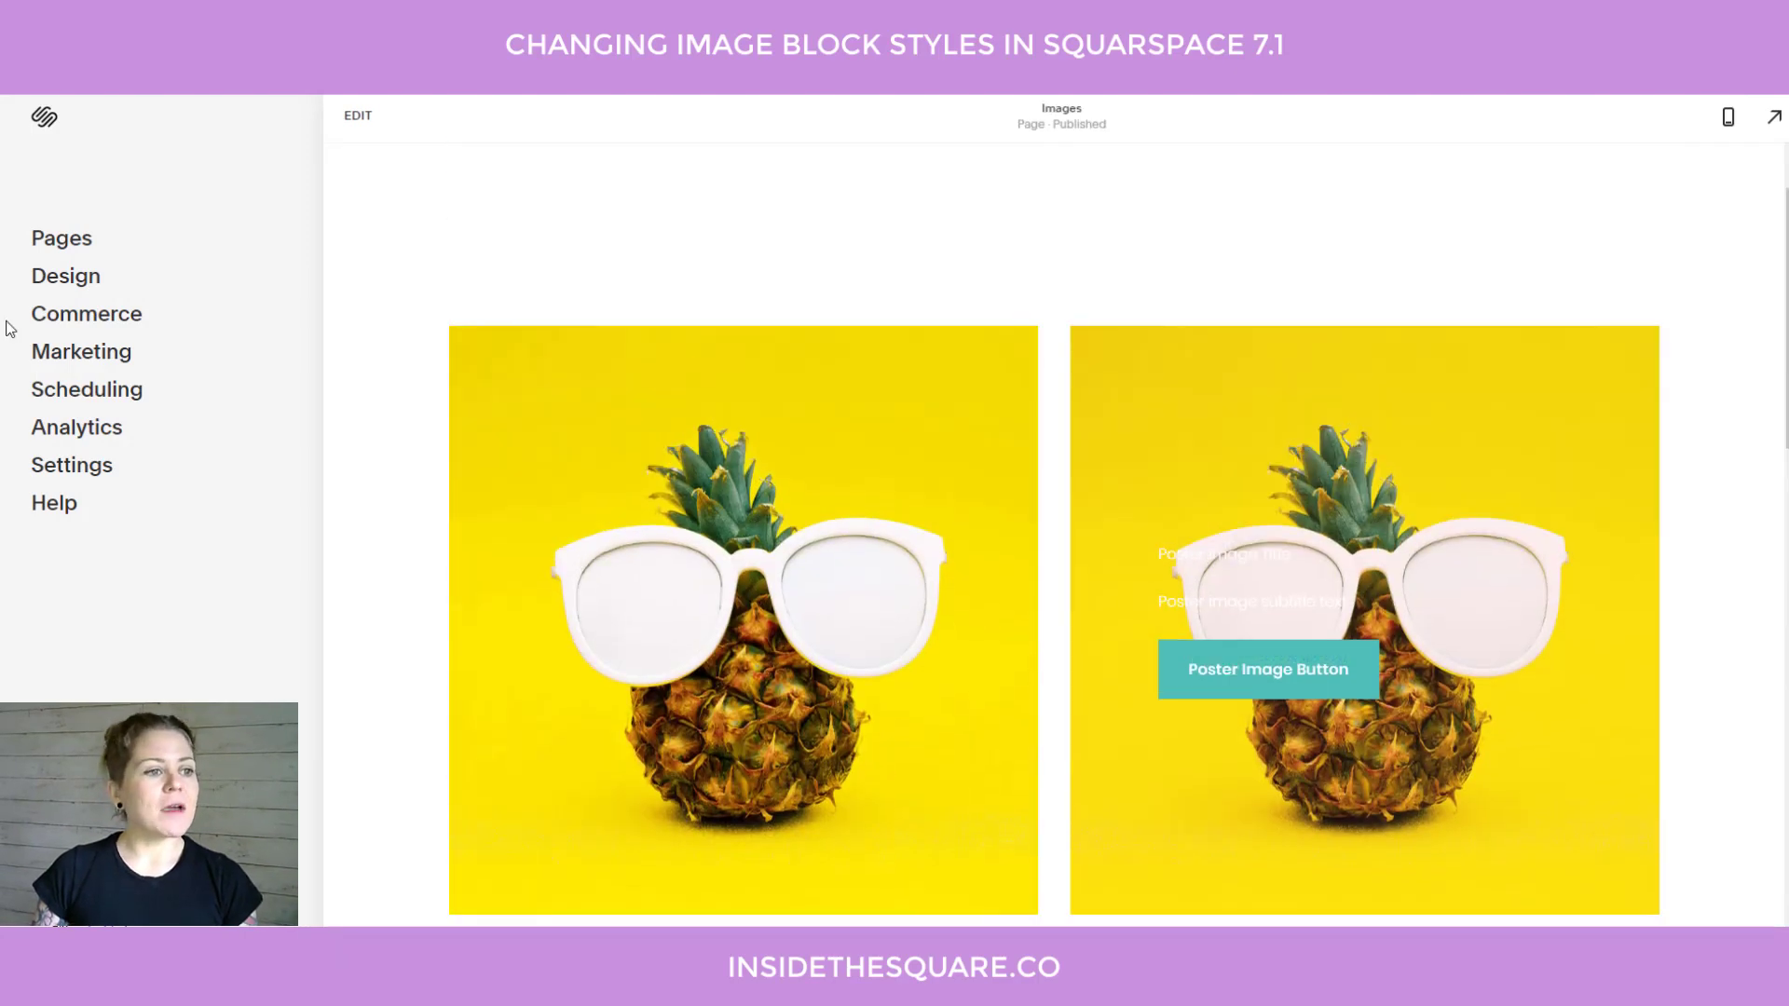
{"action": "left_click", "coordinate": [55, 278]}
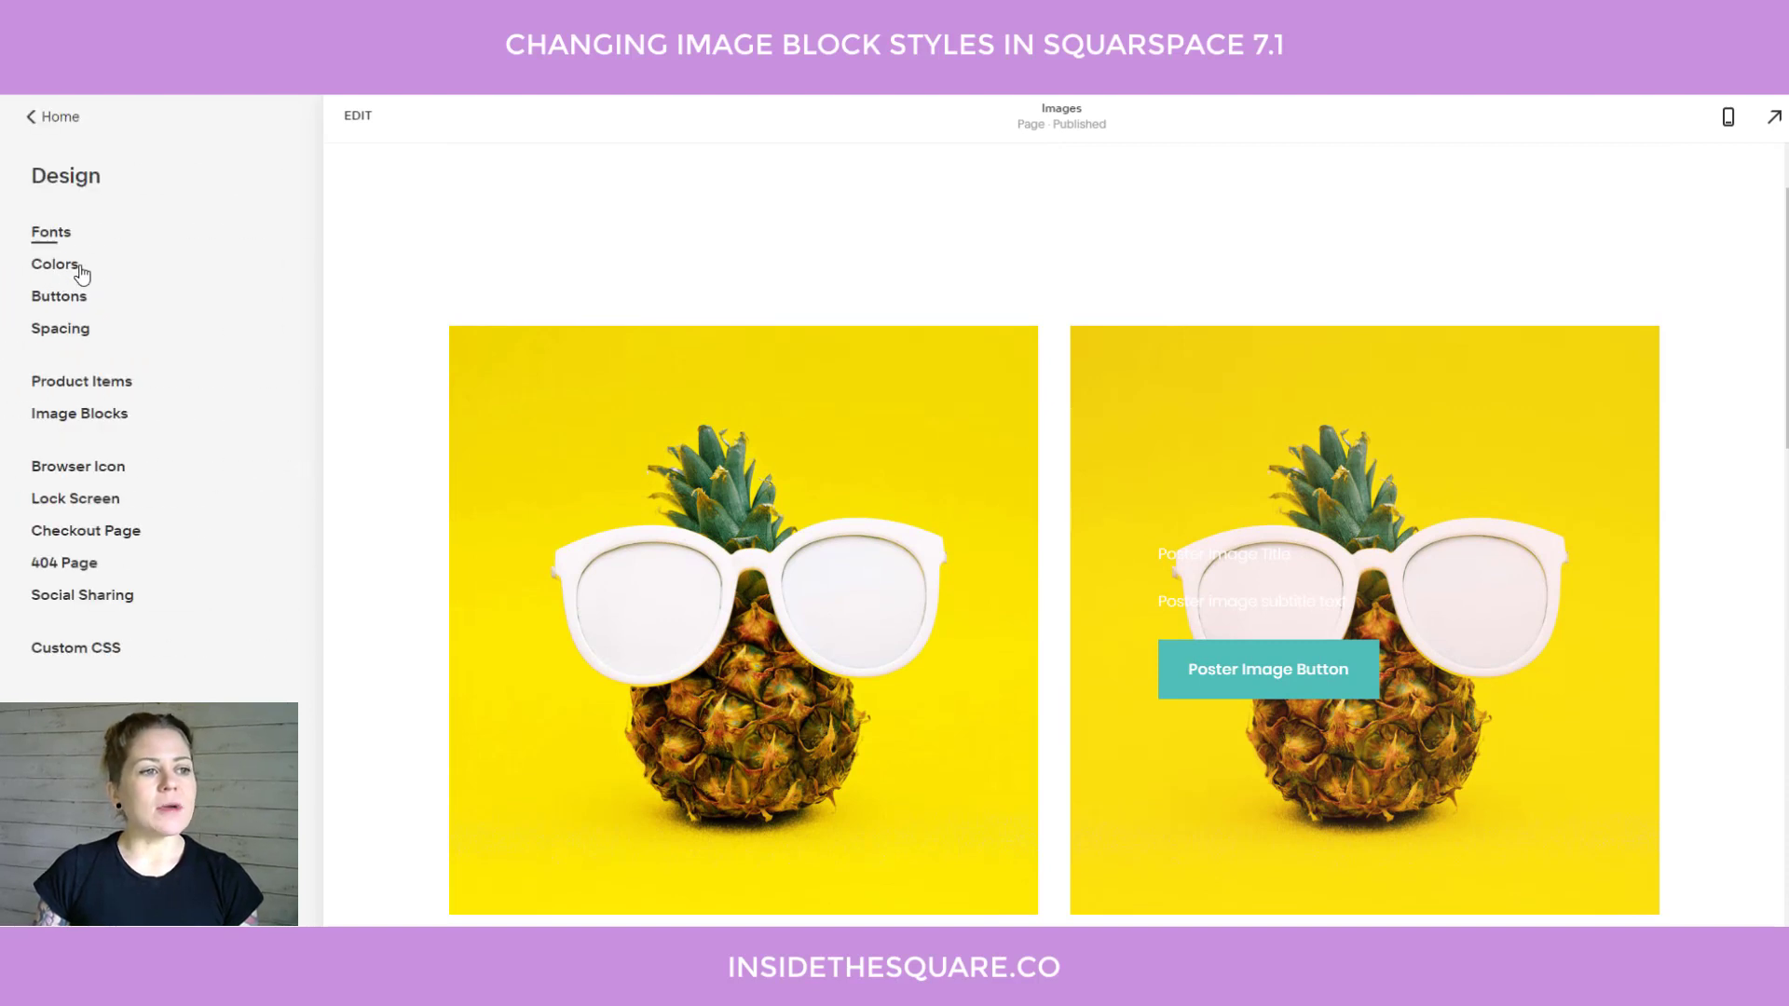
{"action": "left_click", "coordinate": [82, 419]}
{"action": "scroll", "coordinate": [199, 460], "scroll_direction": "down", "scroll_amount": 5}
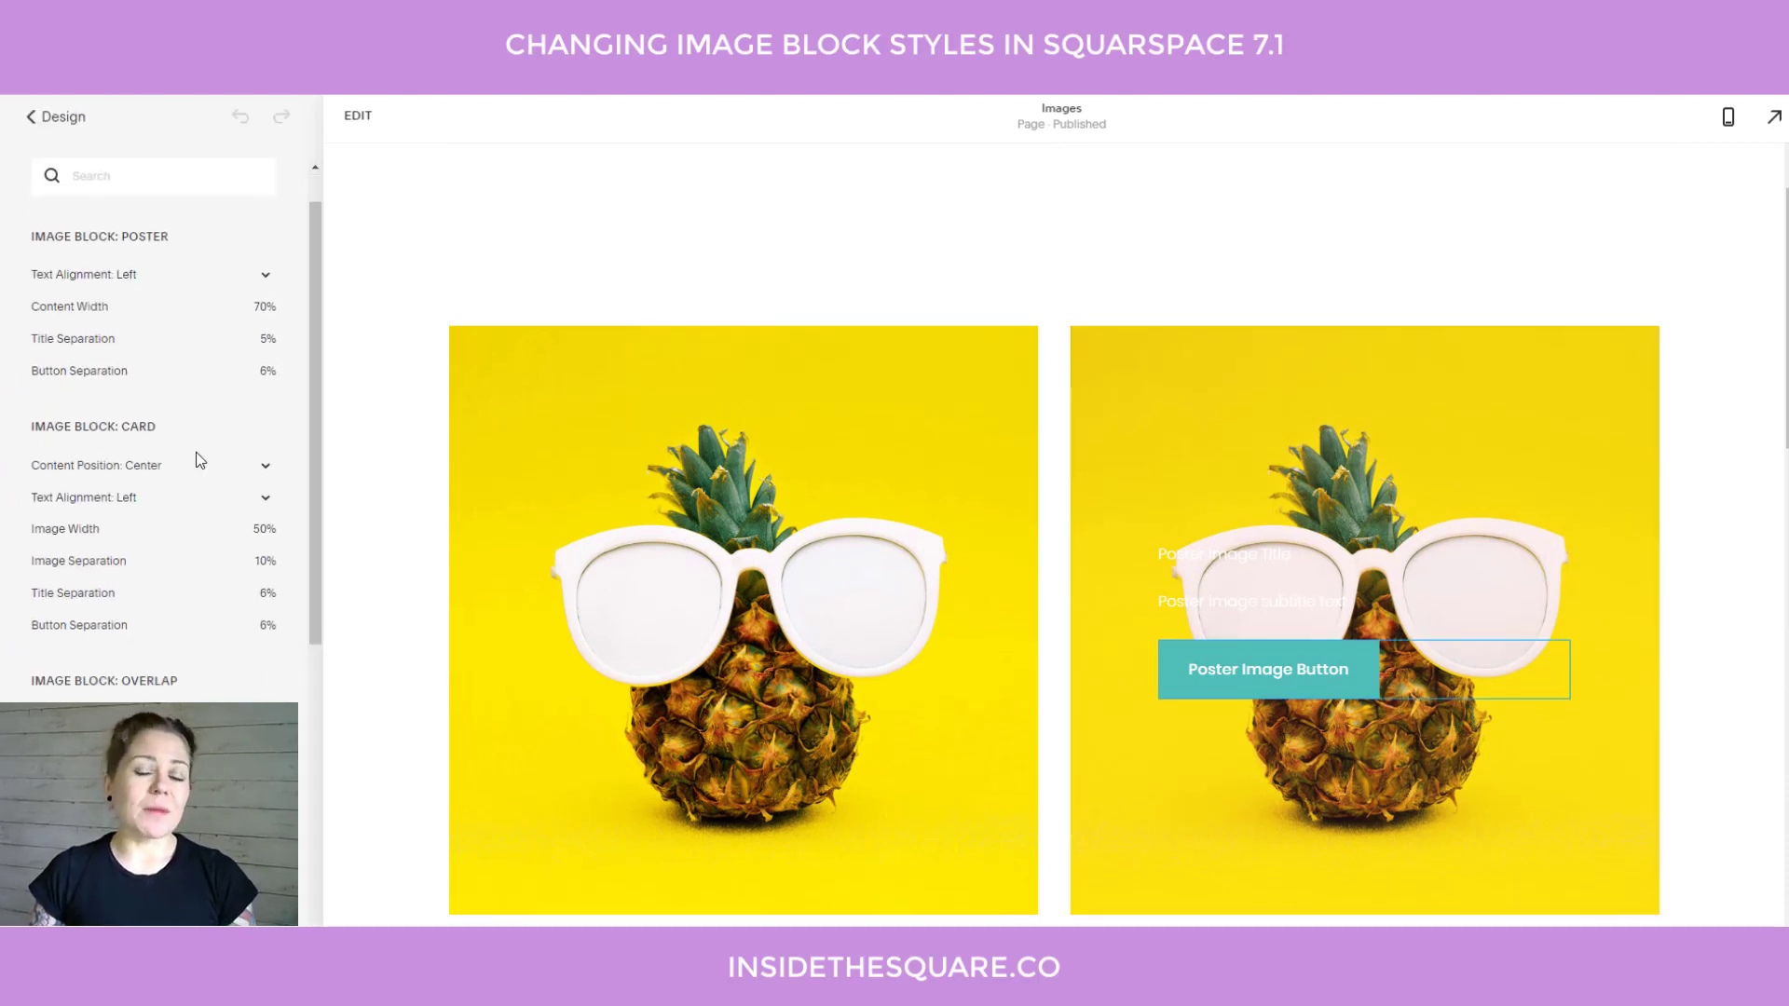
{"action": "scroll", "coordinate": [198, 456], "scroll_direction": "down", "scroll_amount": 2}
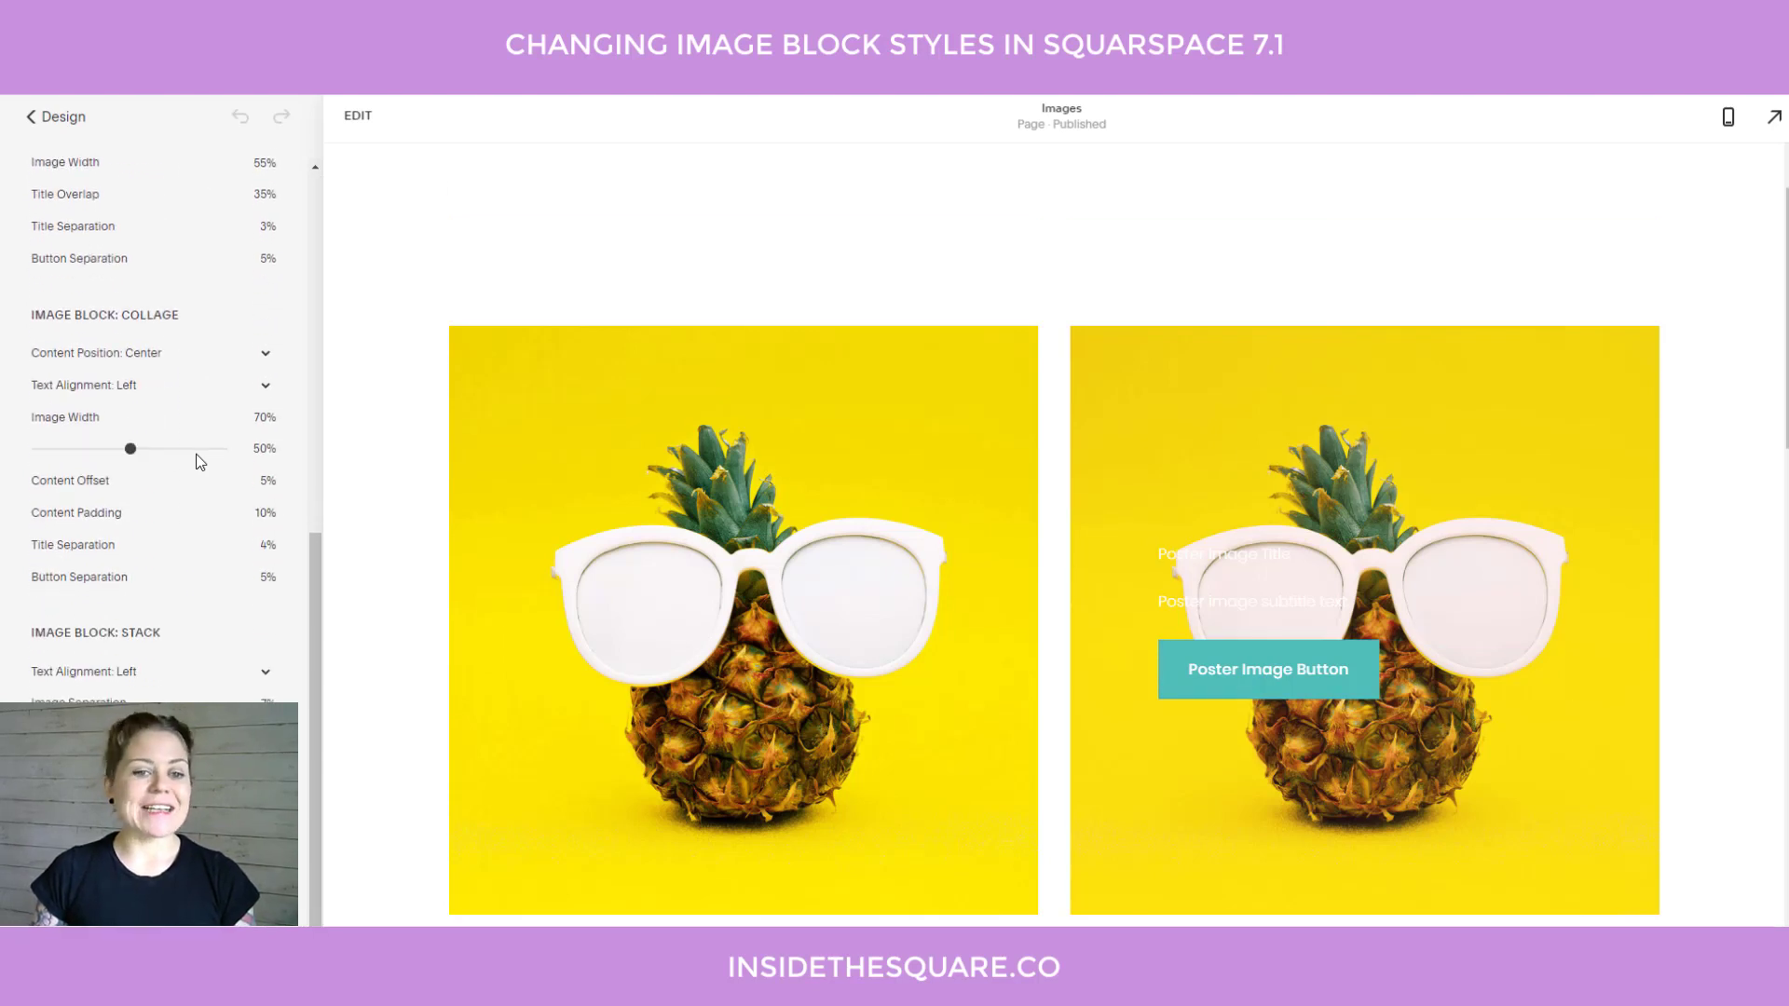
{"action": "scroll", "coordinate": [200, 456], "scroll_direction": "up", "scroll_amount": 7}
{"action": "scroll", "coordinate": [206, 460], "scroll_direction": "up", "scroll_amount": 1}
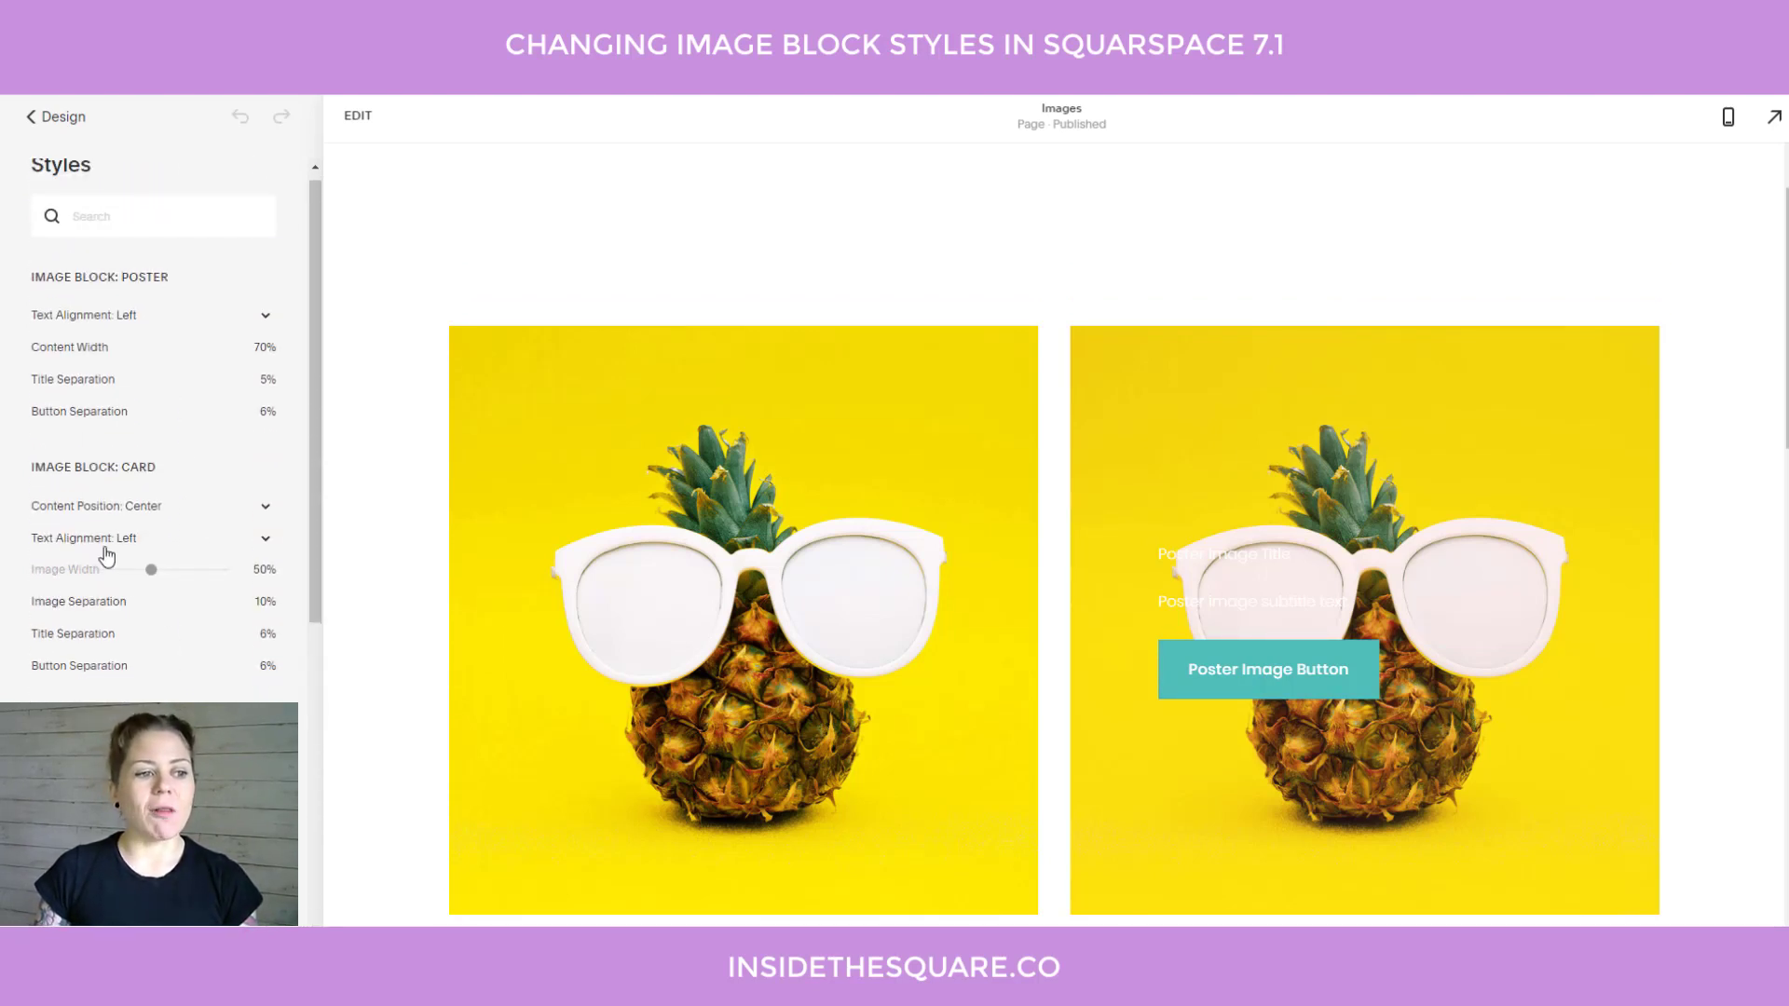
{"action": "scroll", "coordinate": [1103, 587], "scroll_direction": "down", "scroll_amount": 6}
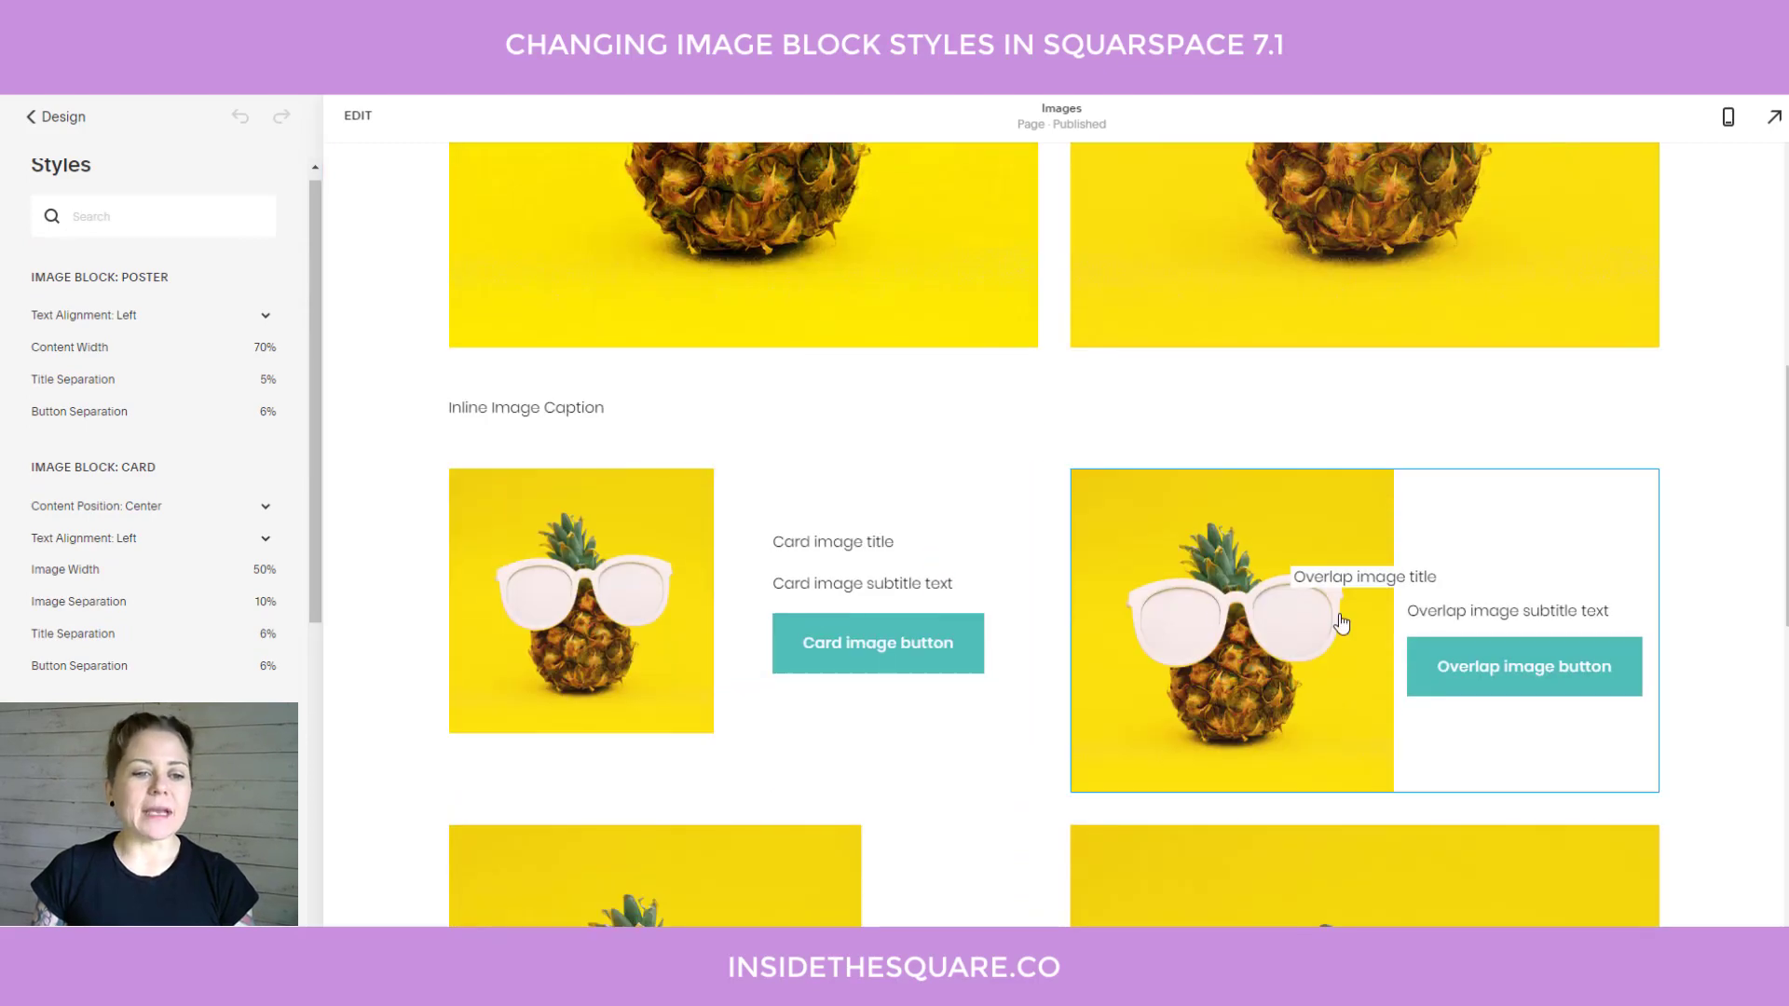
{"action": "scroll", "coordinate": [168, 607], "scroll_direction": "down", "scroll_amount": 2}
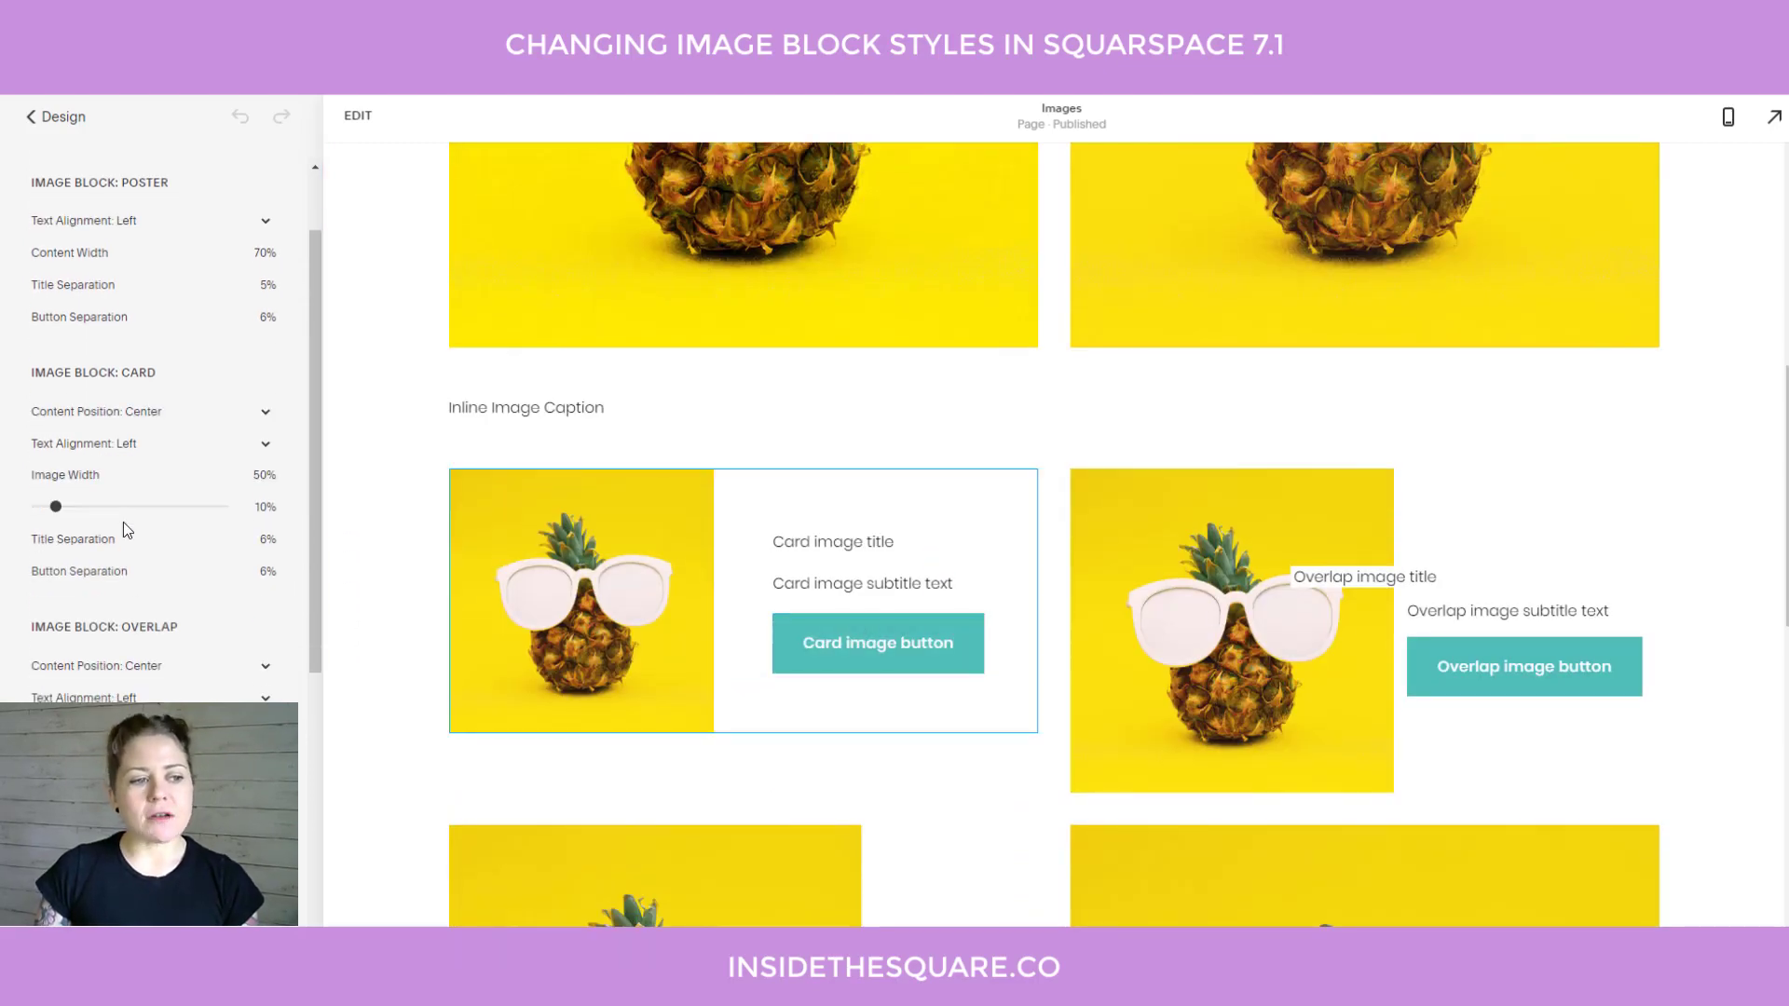
{"action": "scroll", "coordinate": [140, 608], "scroll_direction": "down", "scroll_amount": 12}
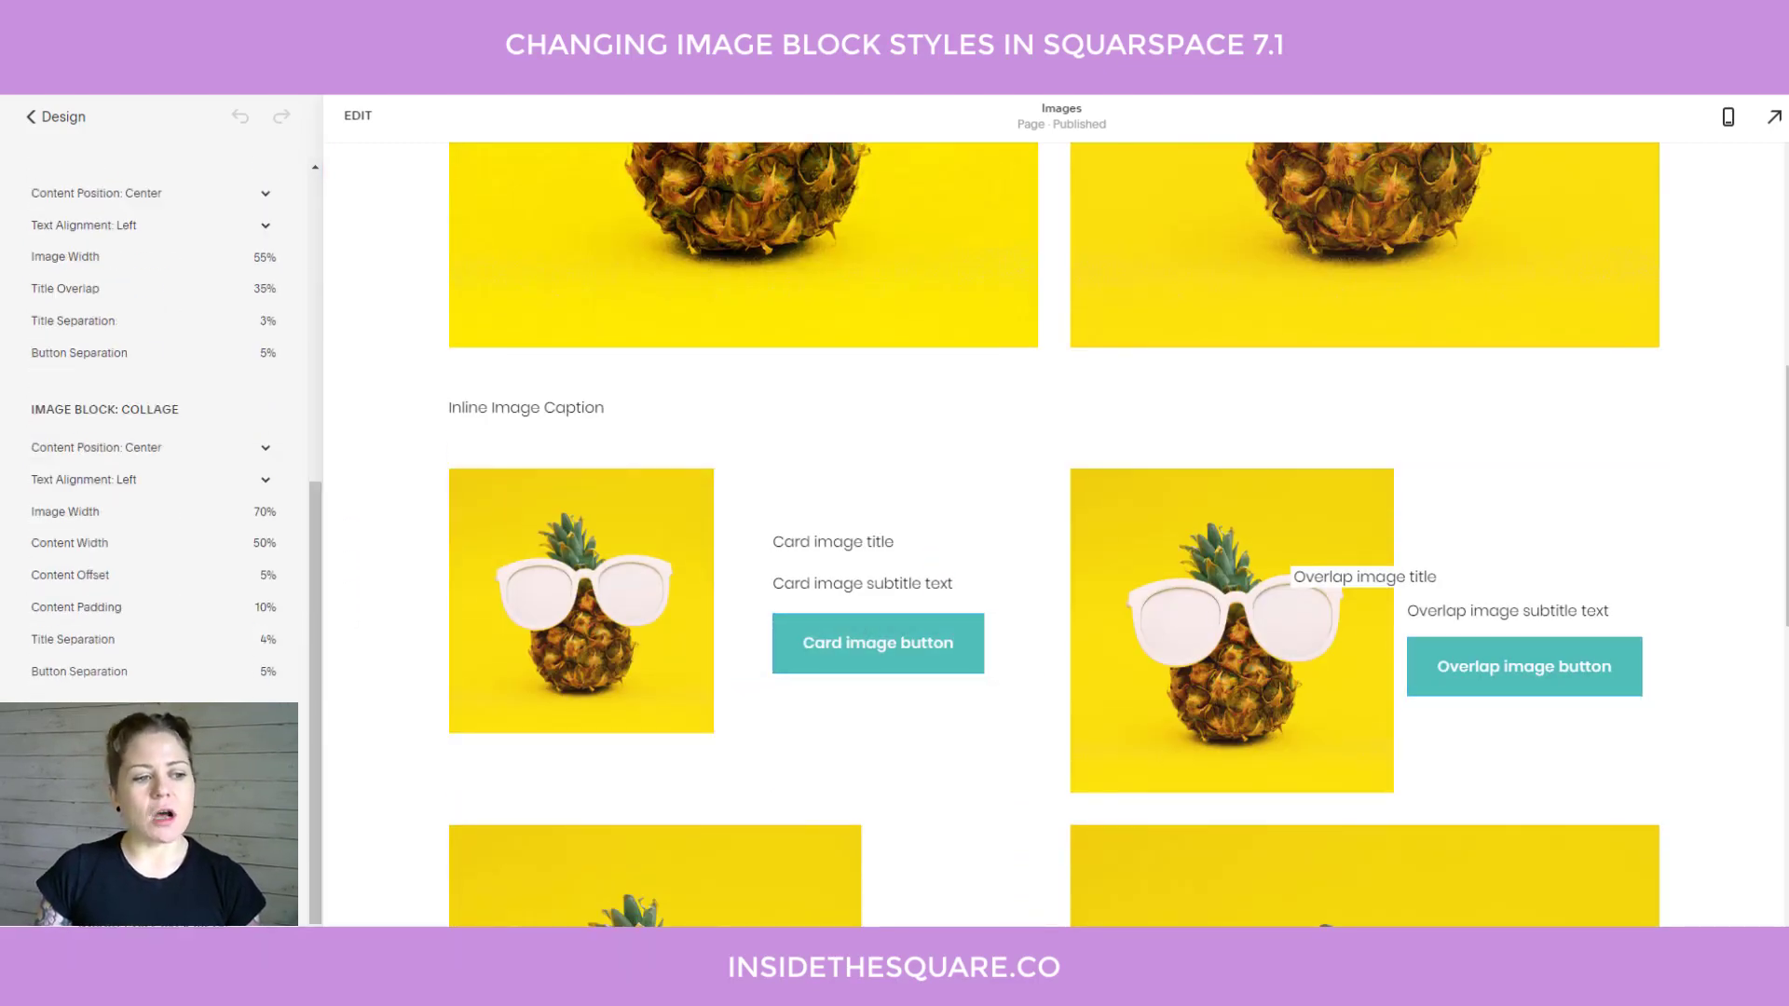
{"action": "scroll", "coordinate": [192, 416], "scroll_direction": "up", "scroll_amount": 14}
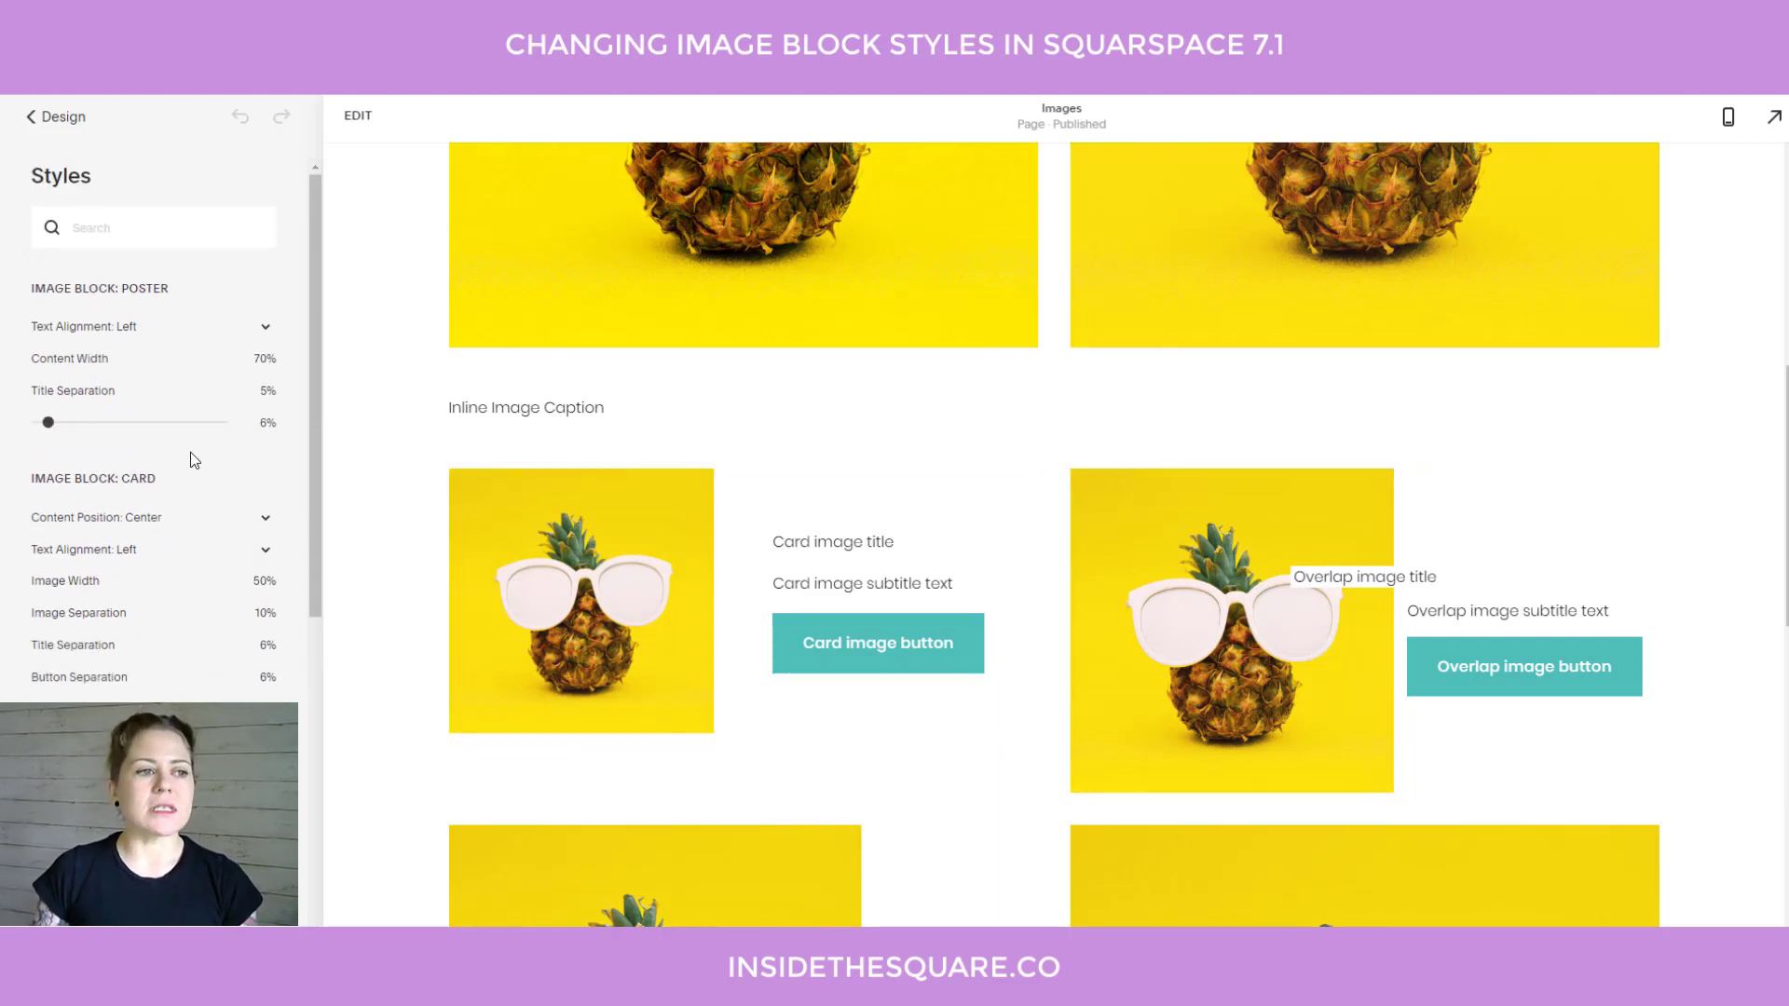
{"action": "left_click", "coordinate": [44, 118]}
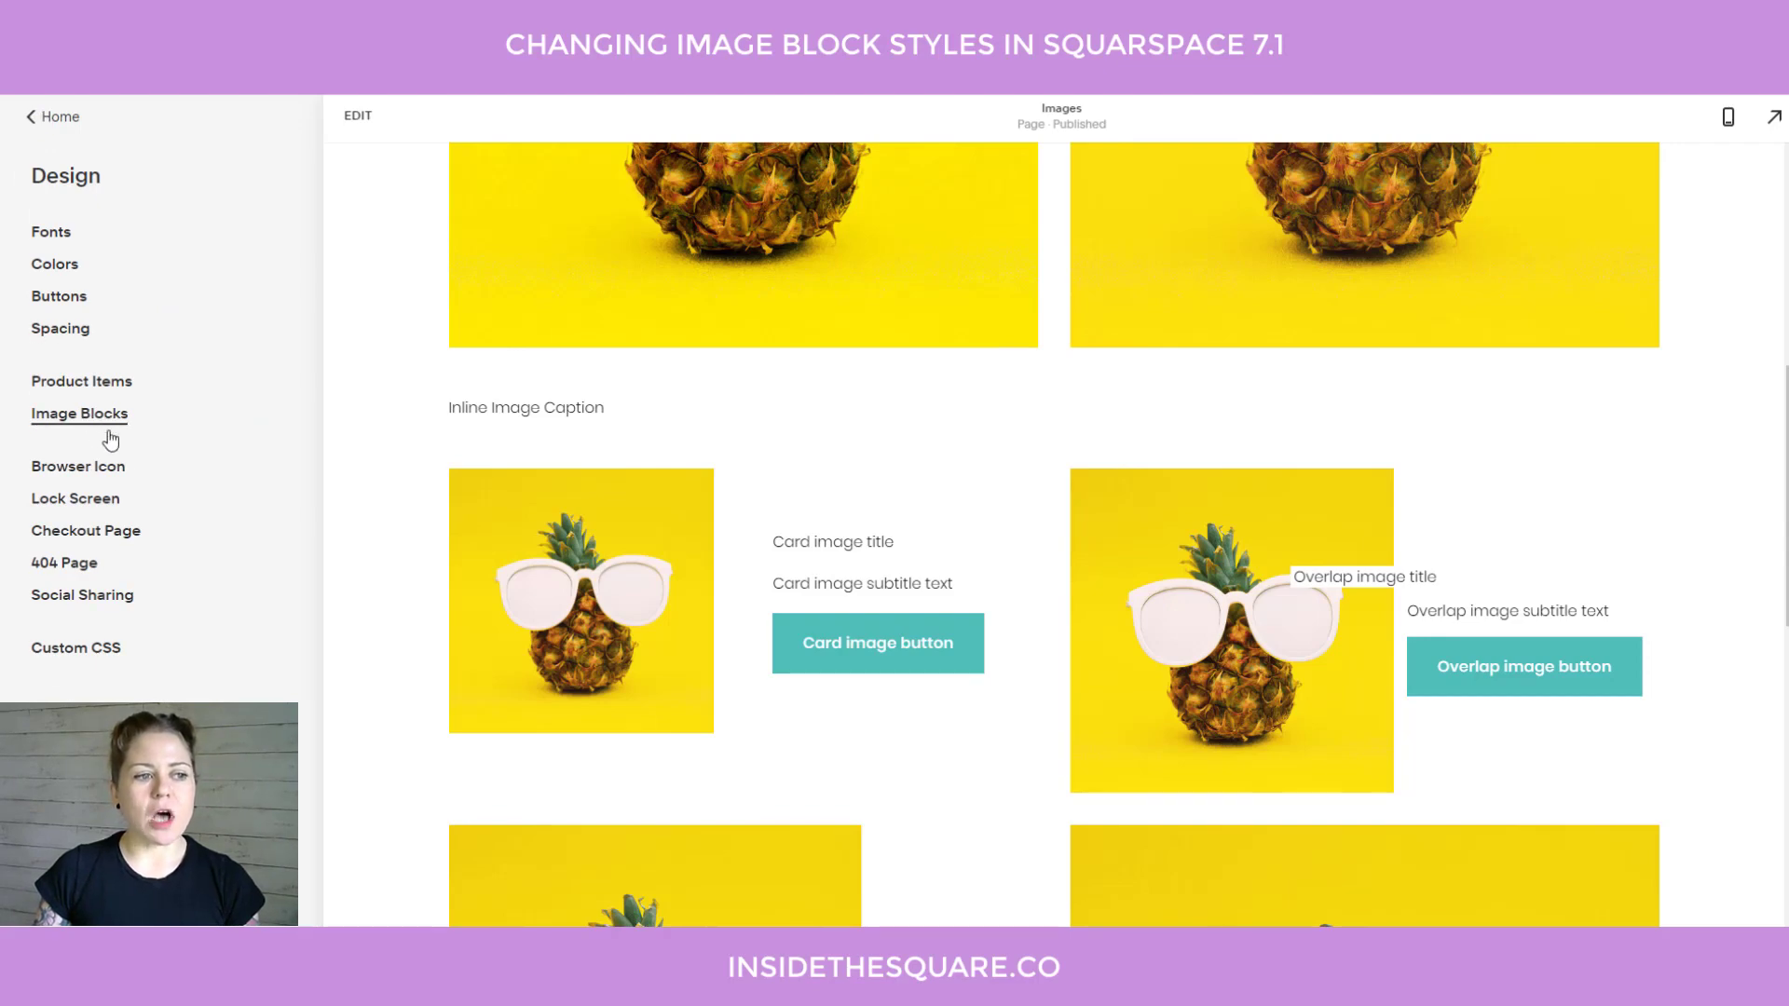
Open Colors, edit the White Minimal theme and scroll to the Image Block colour sections.
{"action": "scroll", "coordinate": [723, 550], "scroll_direction": "up", "scroll_amount": 5}
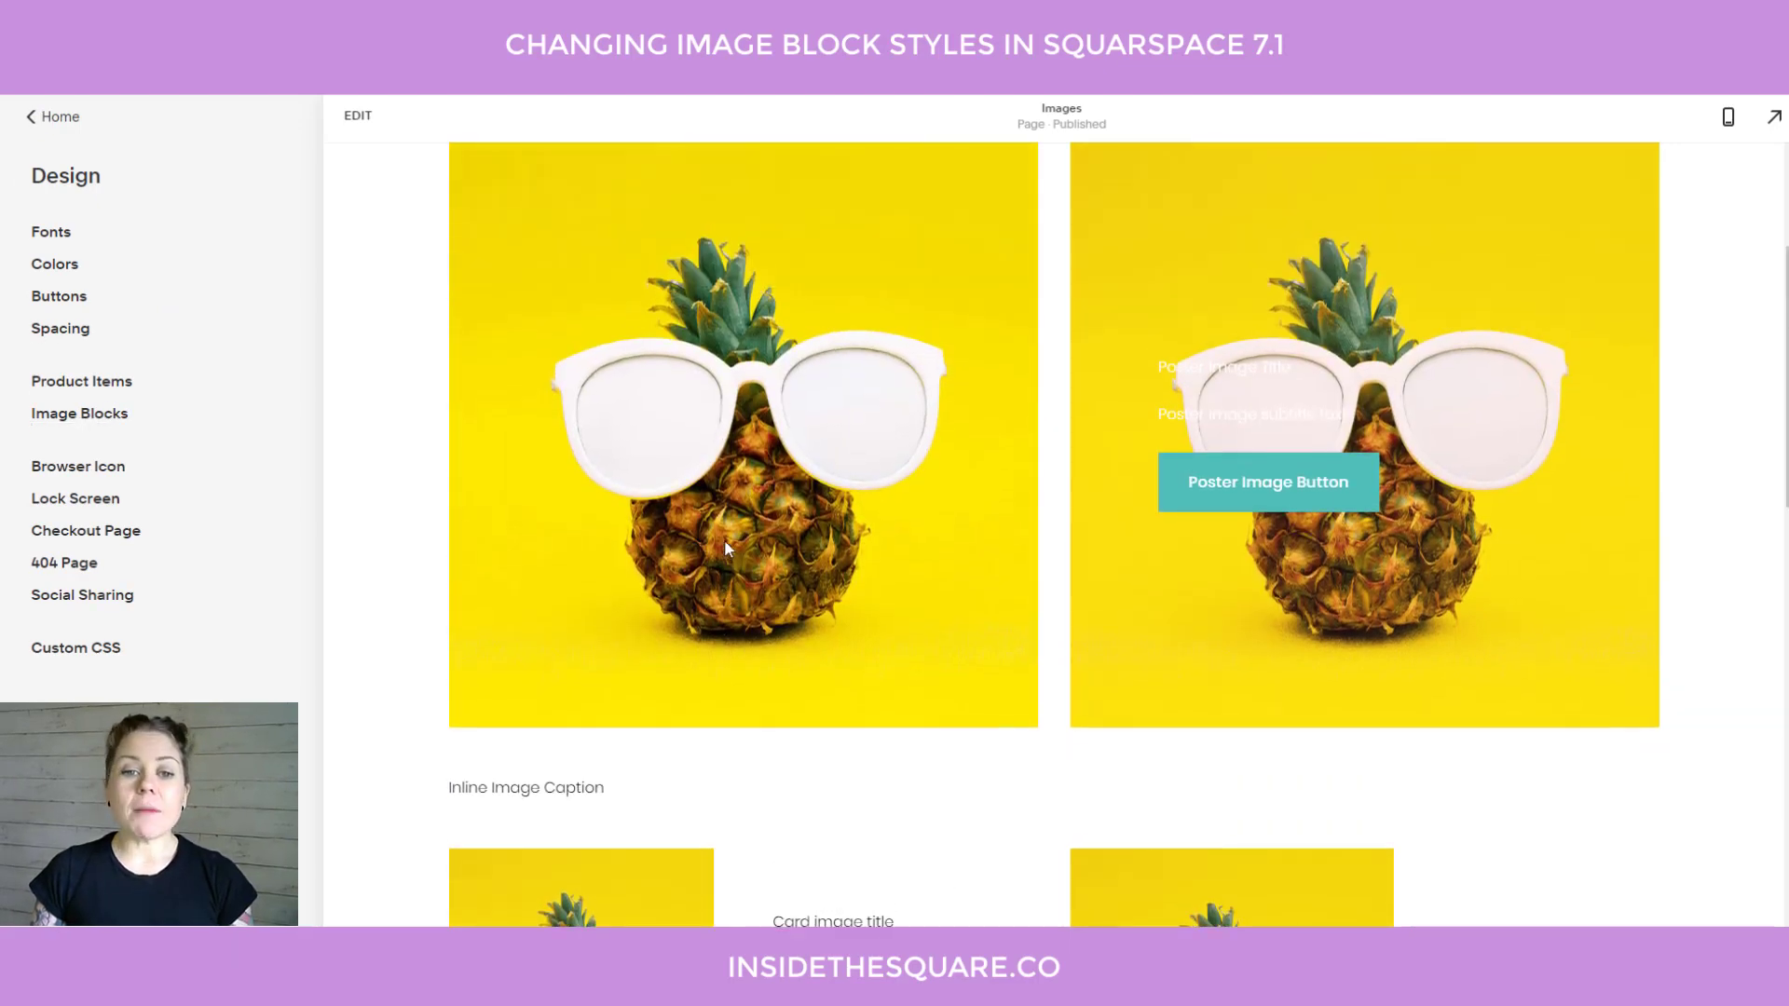
{"action": "scroll", "coordinate": [736, 522], "scroll_direction": "down", "scroll_amount": 4}
{"action": "scroll", "coordinate": [736, 521], "scroll_direction": "down", "scroll_amount": 1}
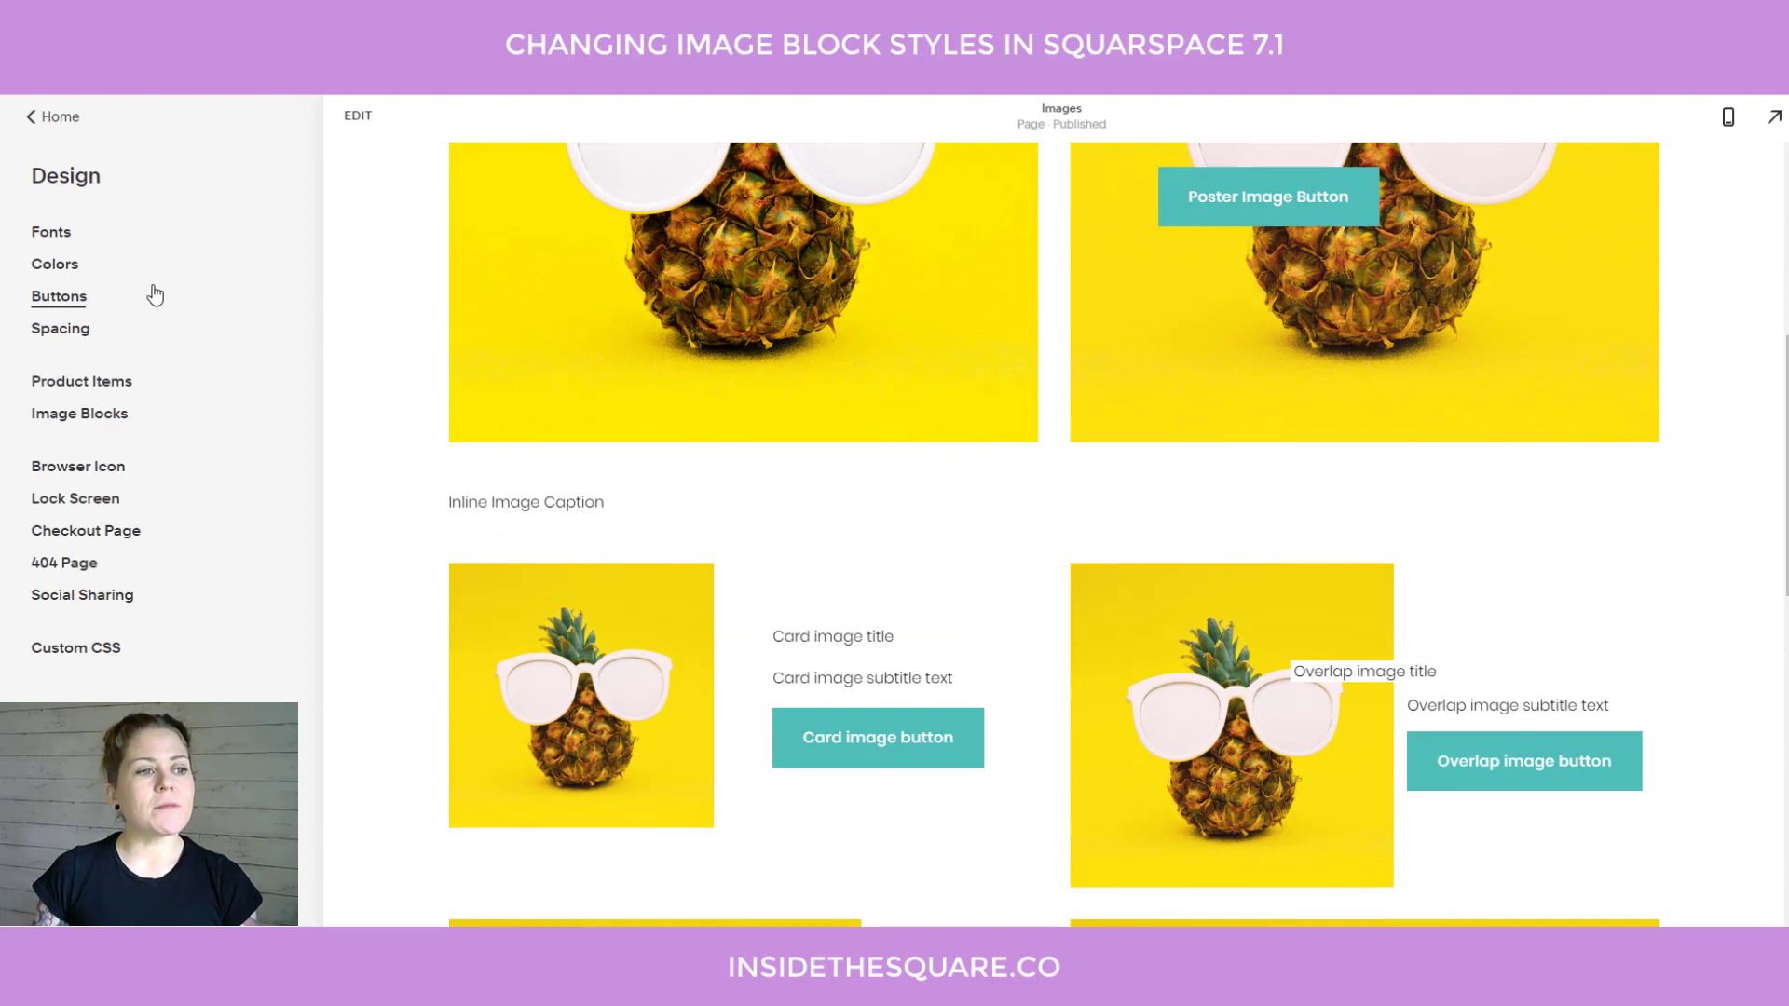
{"action": "left_click", "coordinate": [55, 270]}
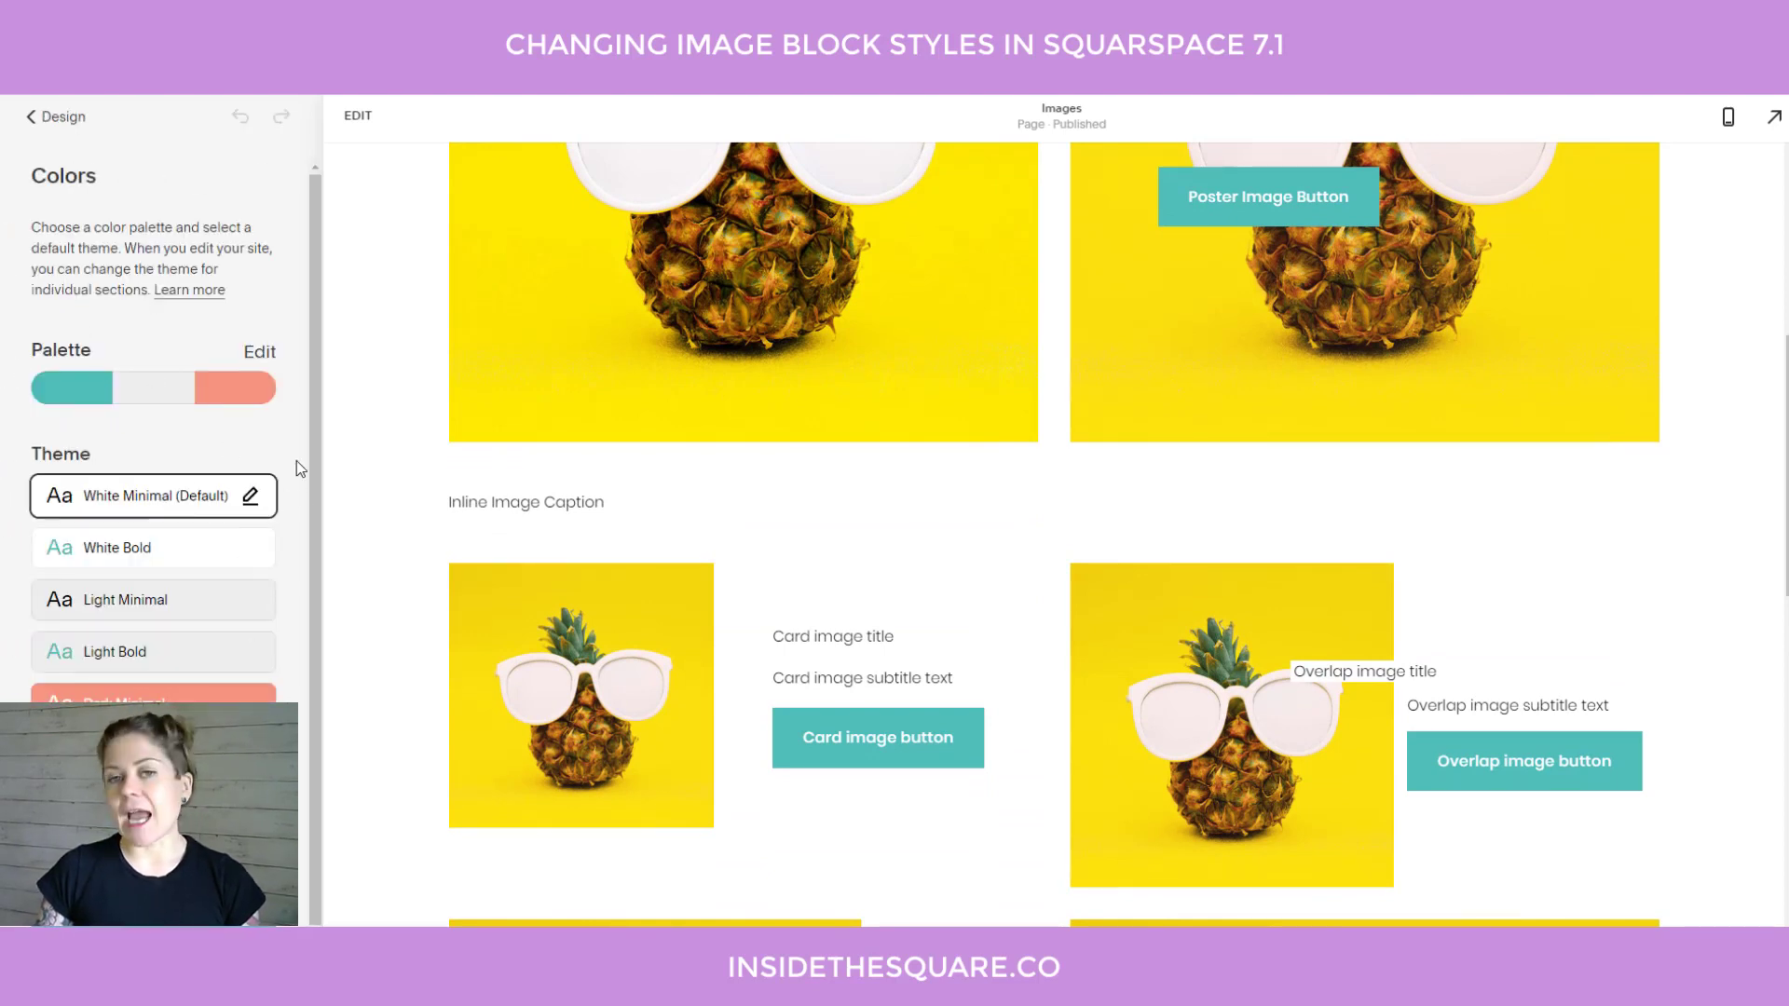
{"action": "scroll", "coordinate": [1310, 450], "scroll_direction": "up", "scroll_amount": 4}
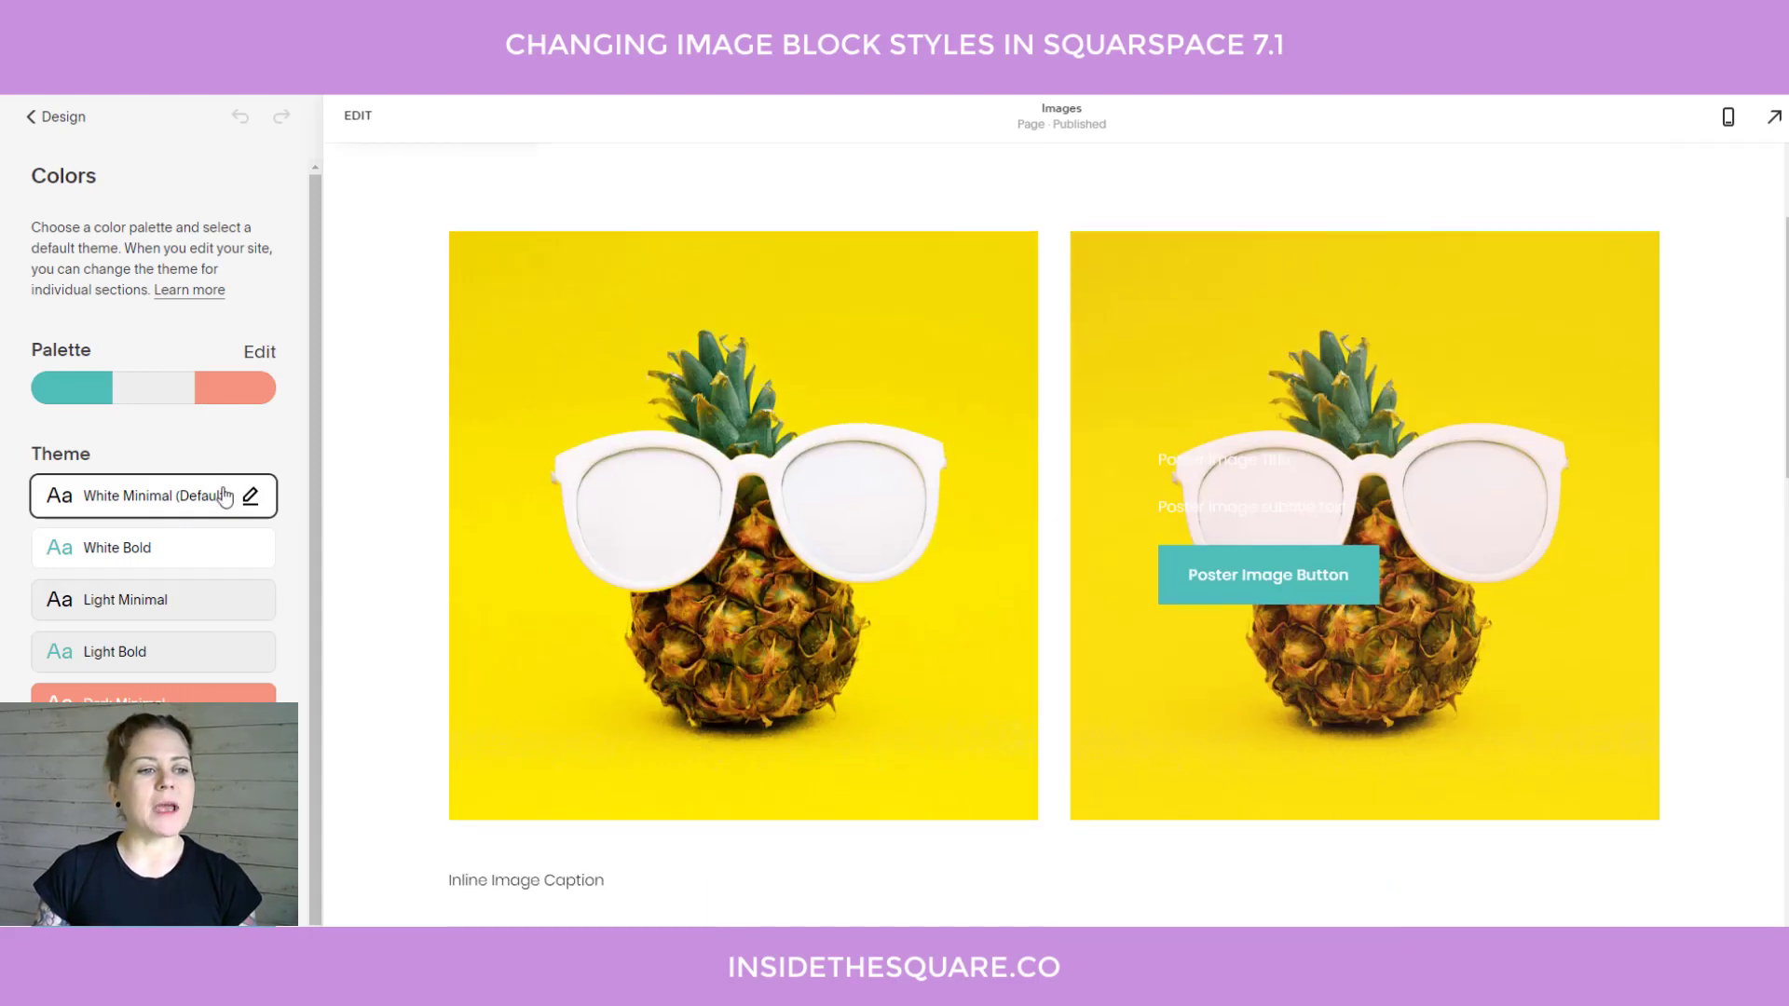
{"action": "left_click", "coordinate": [251, 496]}
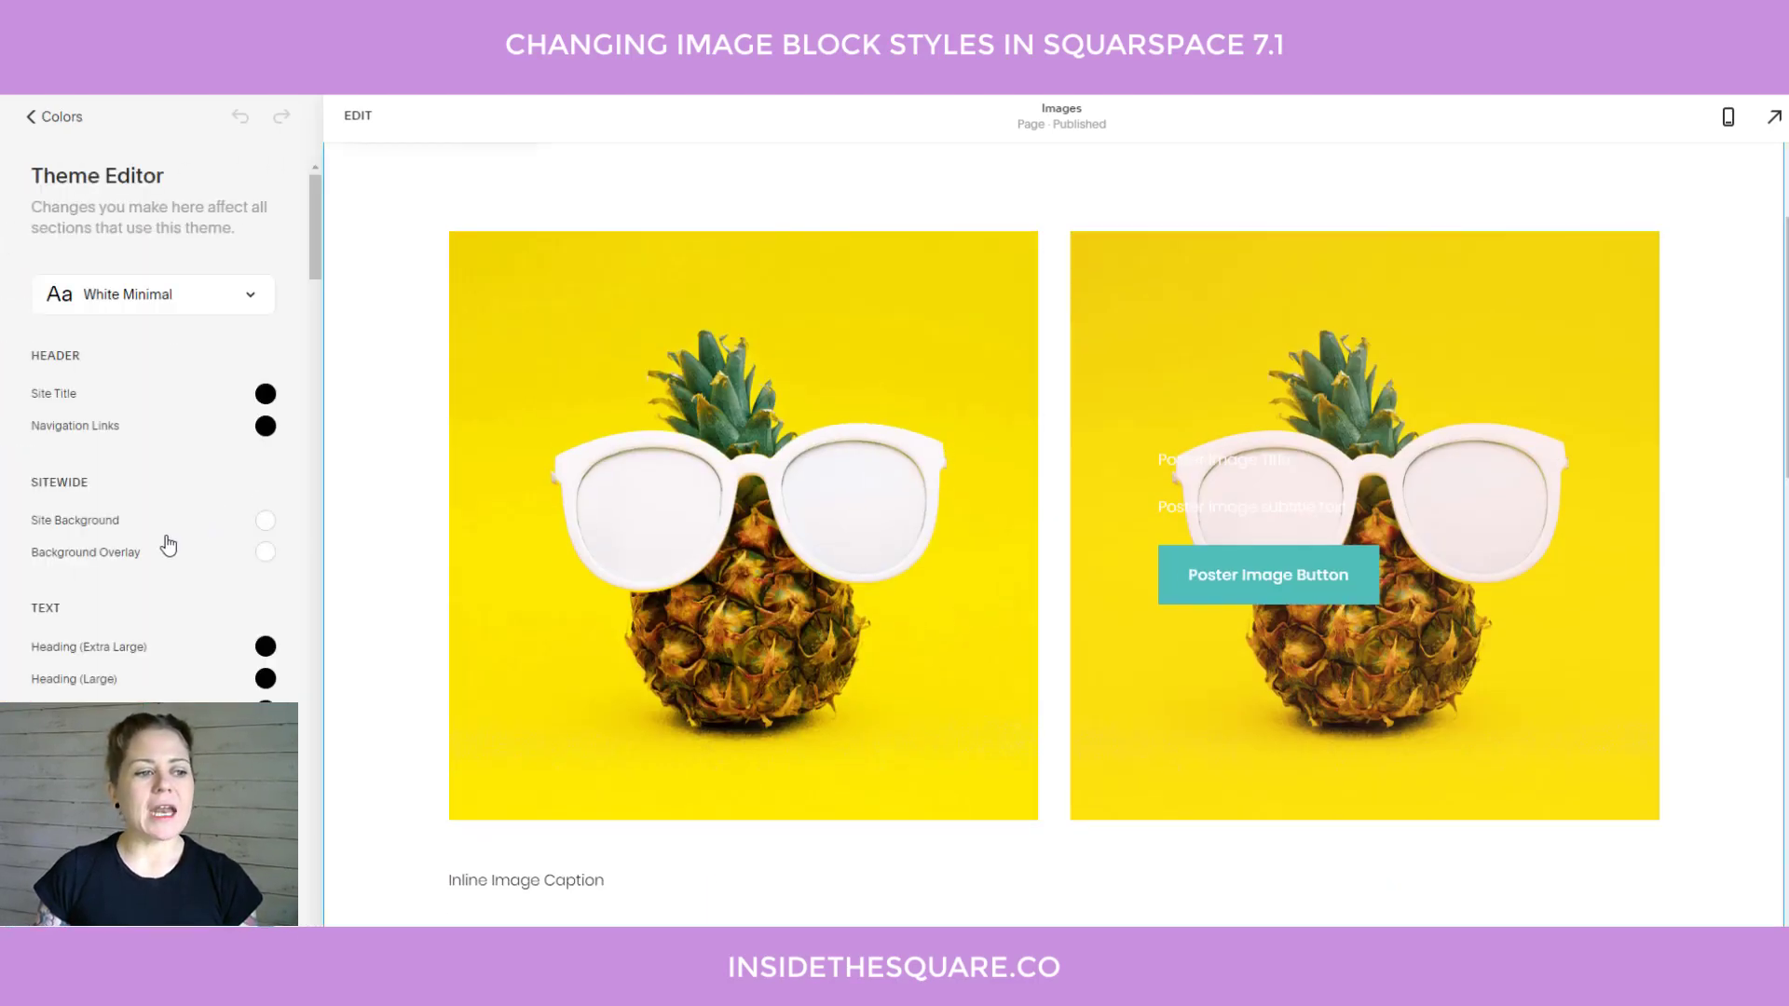
{"action": "scroll", "coordinate": [149, 597], "scroll_direction": "down", "scroll_amount": 15}
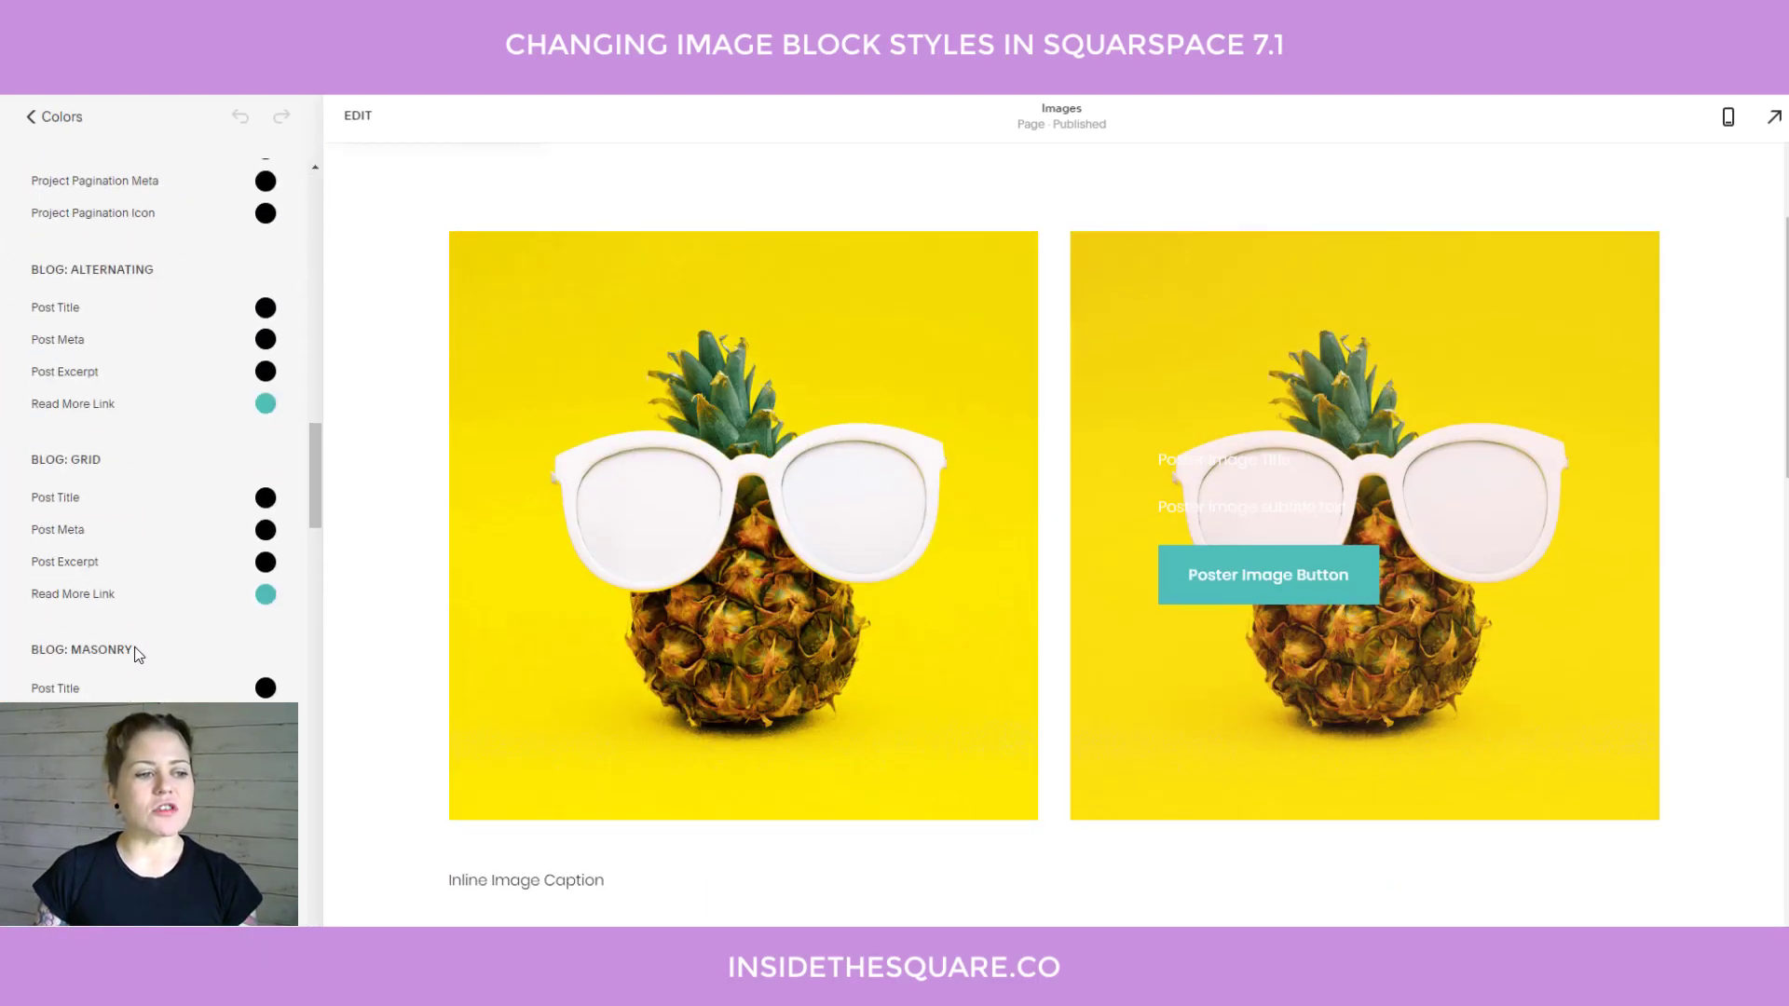
{"action": "scroll", "coordinate": [137, 657], "scroll_direction": "down", "scroll_amount": 15}
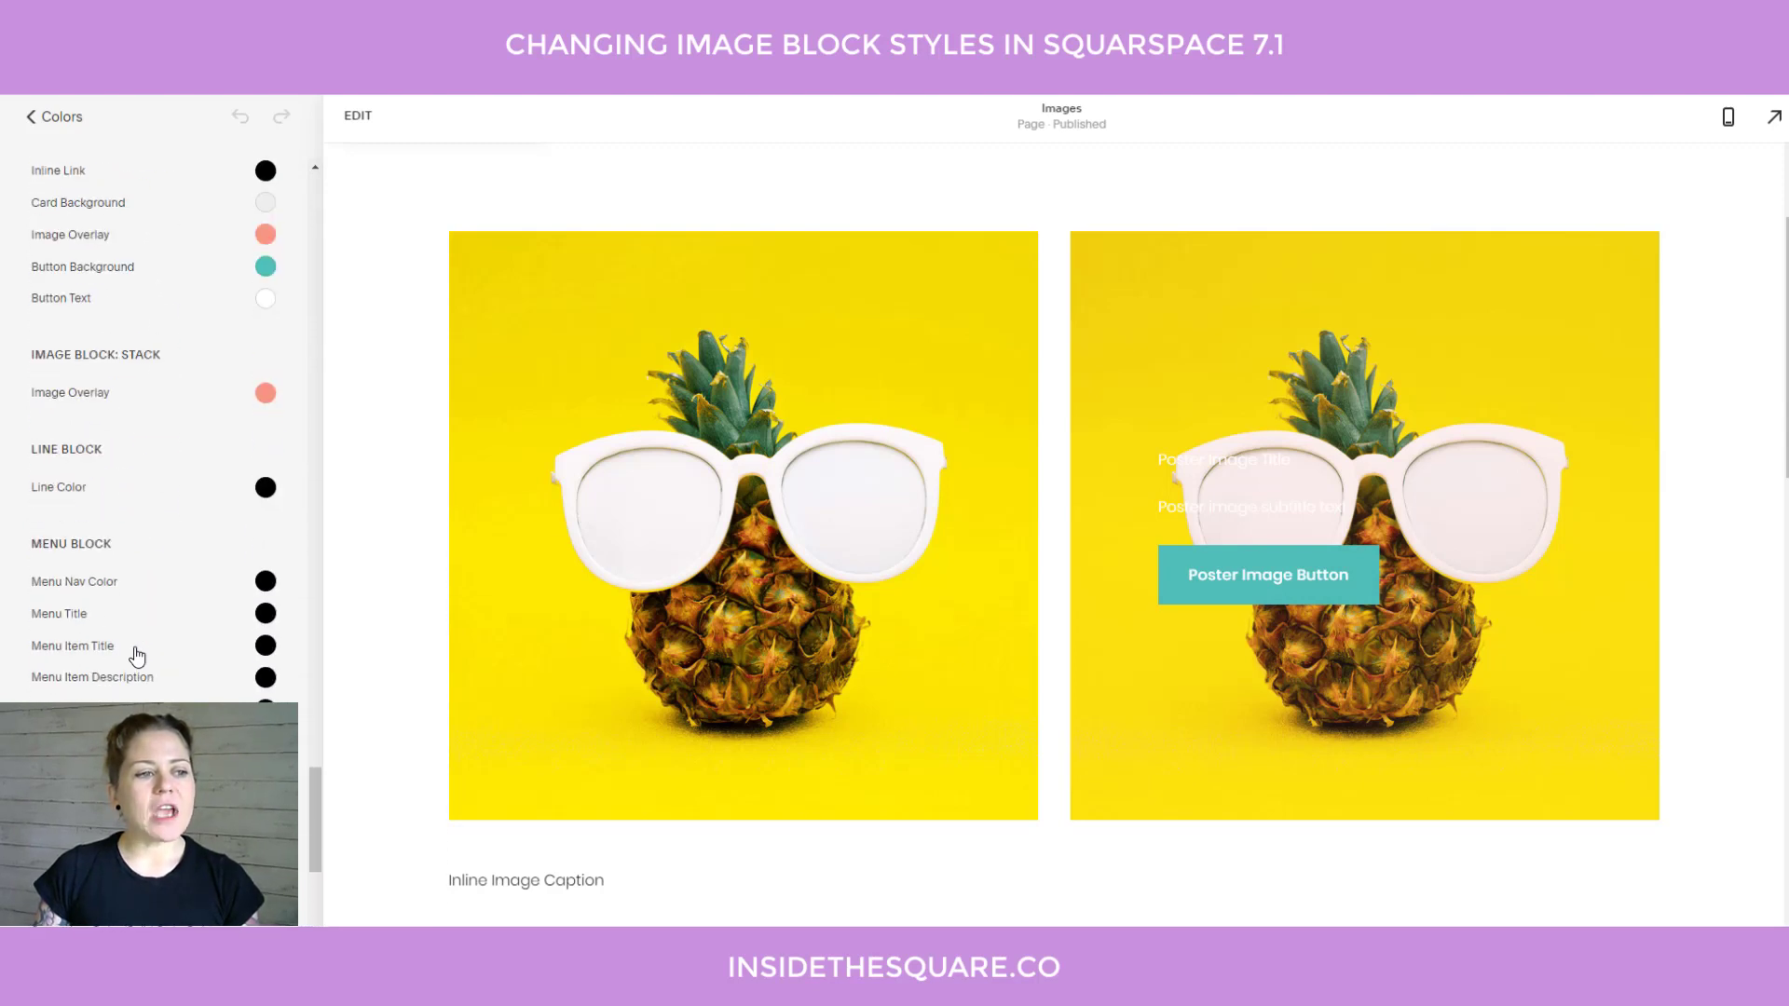
{"action": "scroll", "coordinate": [121, 596], "scroll_direction": "up", "scroll_amount": 1}
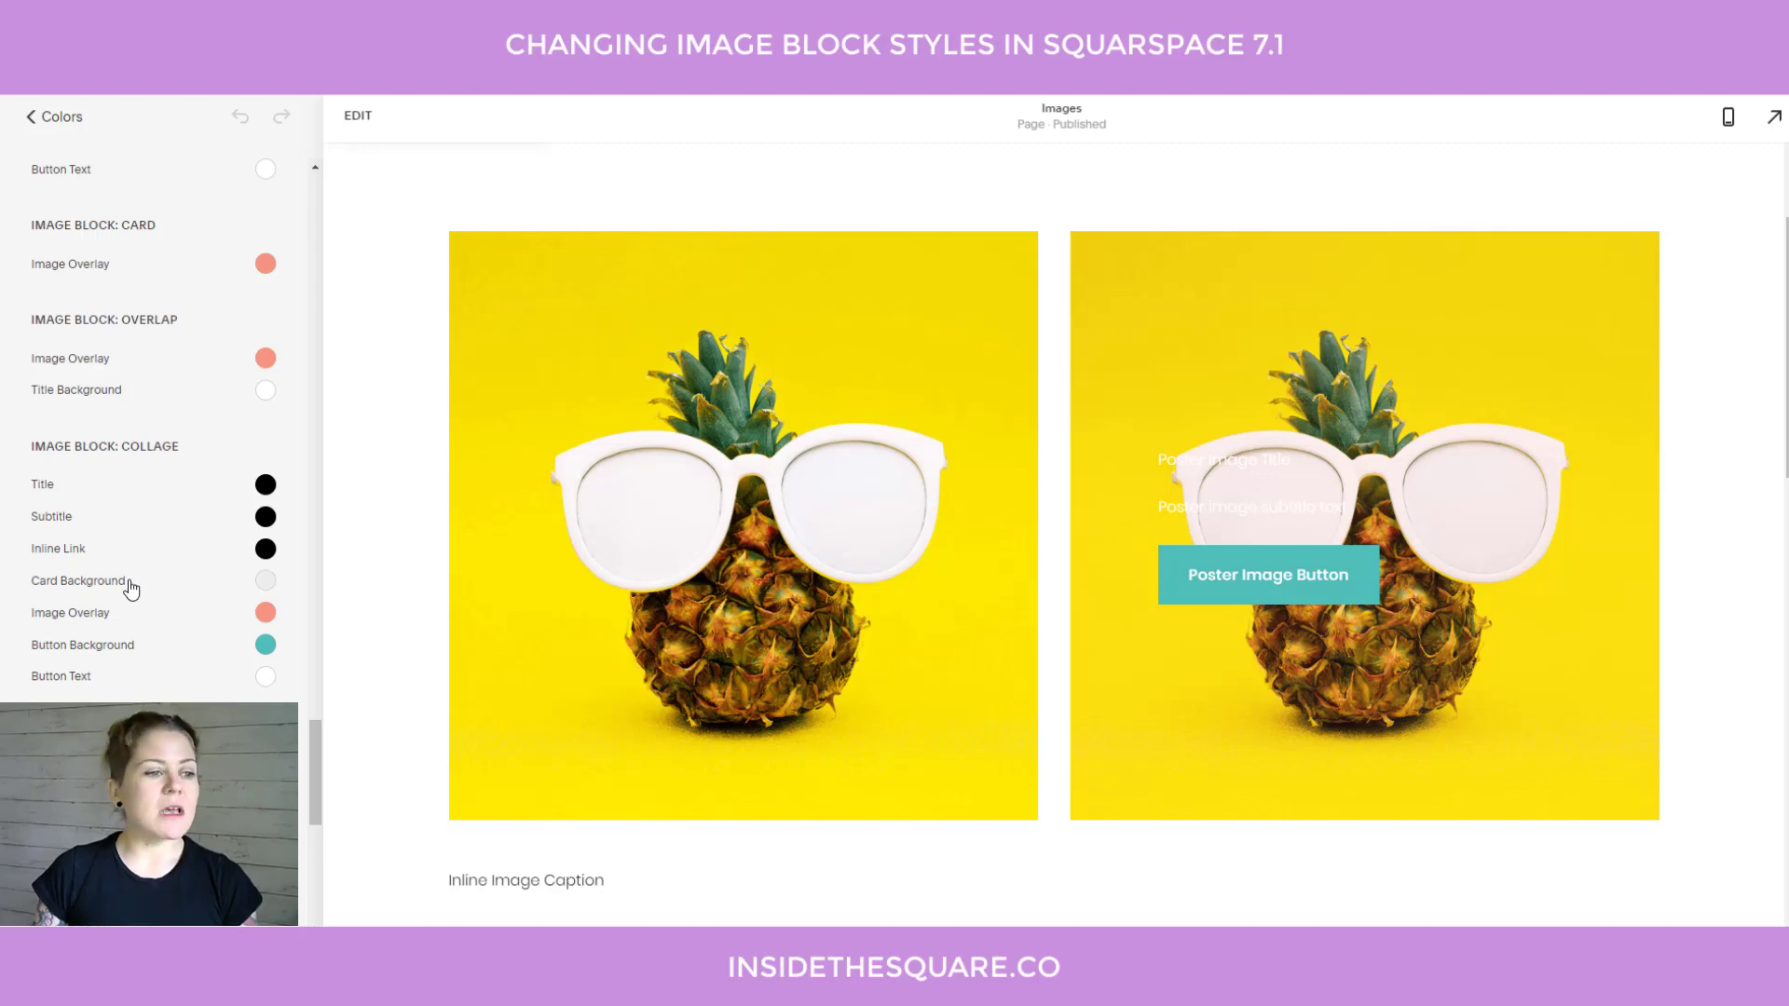
{"action": "scroll", "coordinate": [130, 587], "scroll_direction": "down", "scroll_amount": 2}
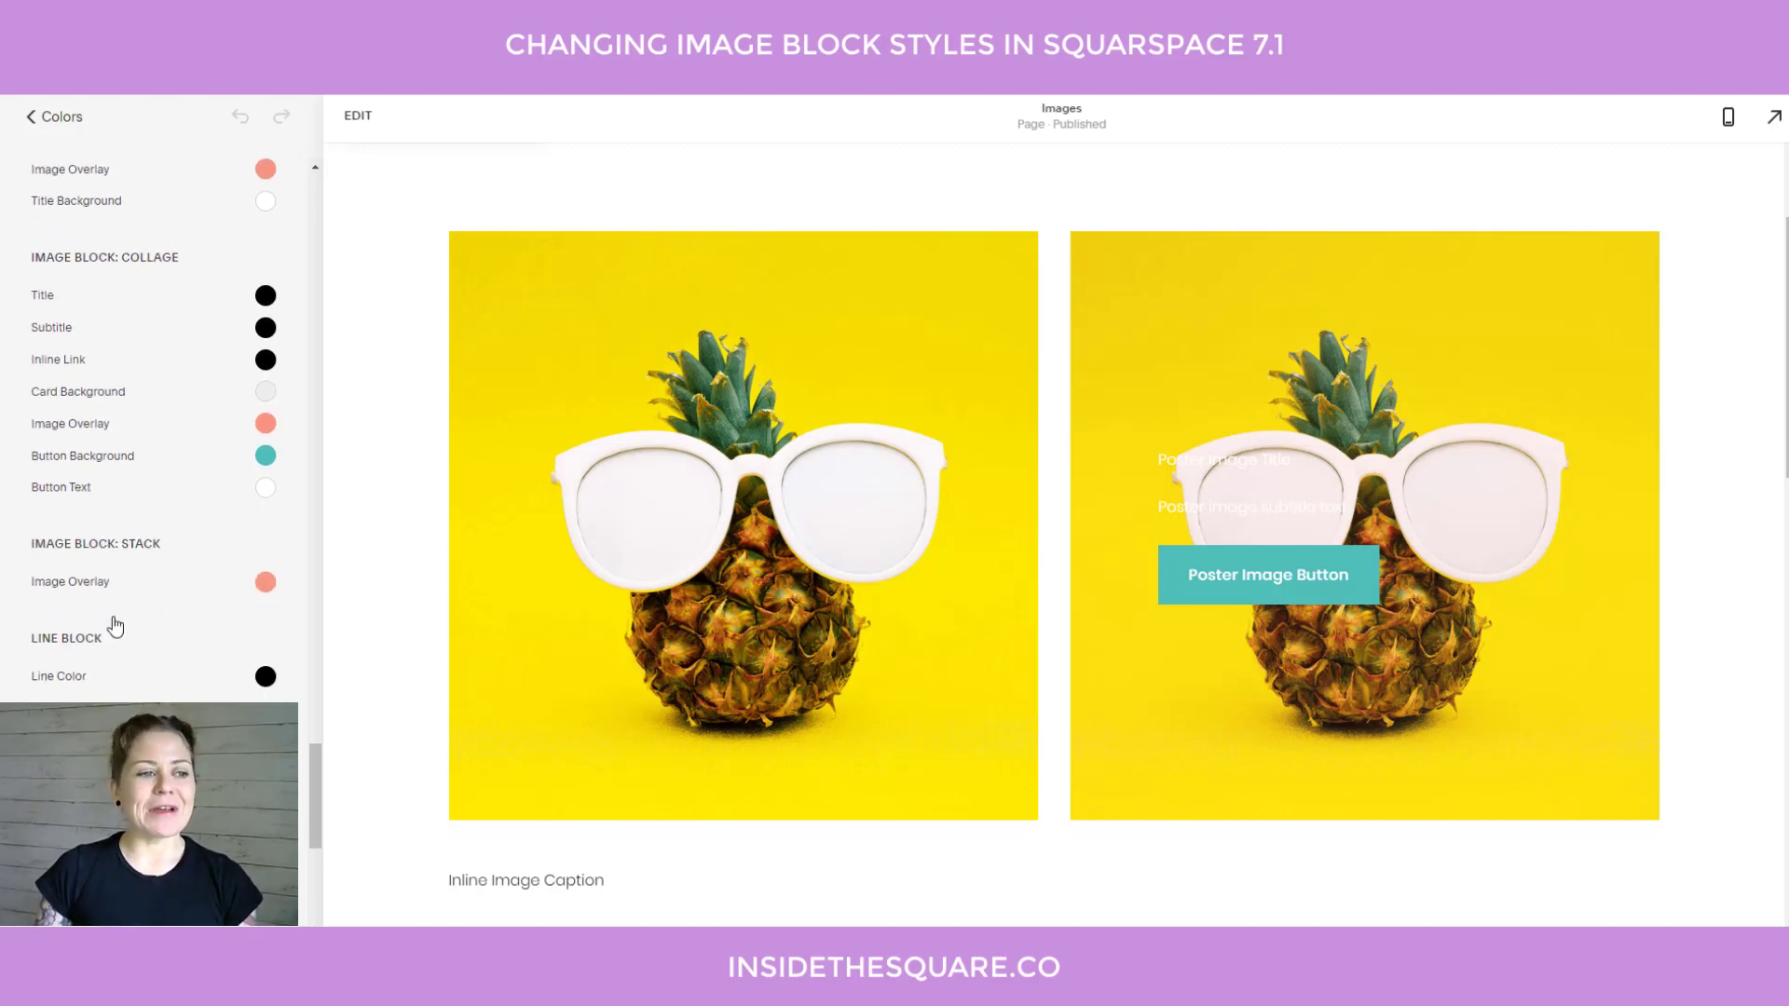
{"action": "scroll", "coordinate": [140, 652], "scroll_direction": "down", "scroll_amount": 2}
{"action": "scroll", "coordinate": [147, 691], "scroll_direction": "up", "scroll_amount": 2}
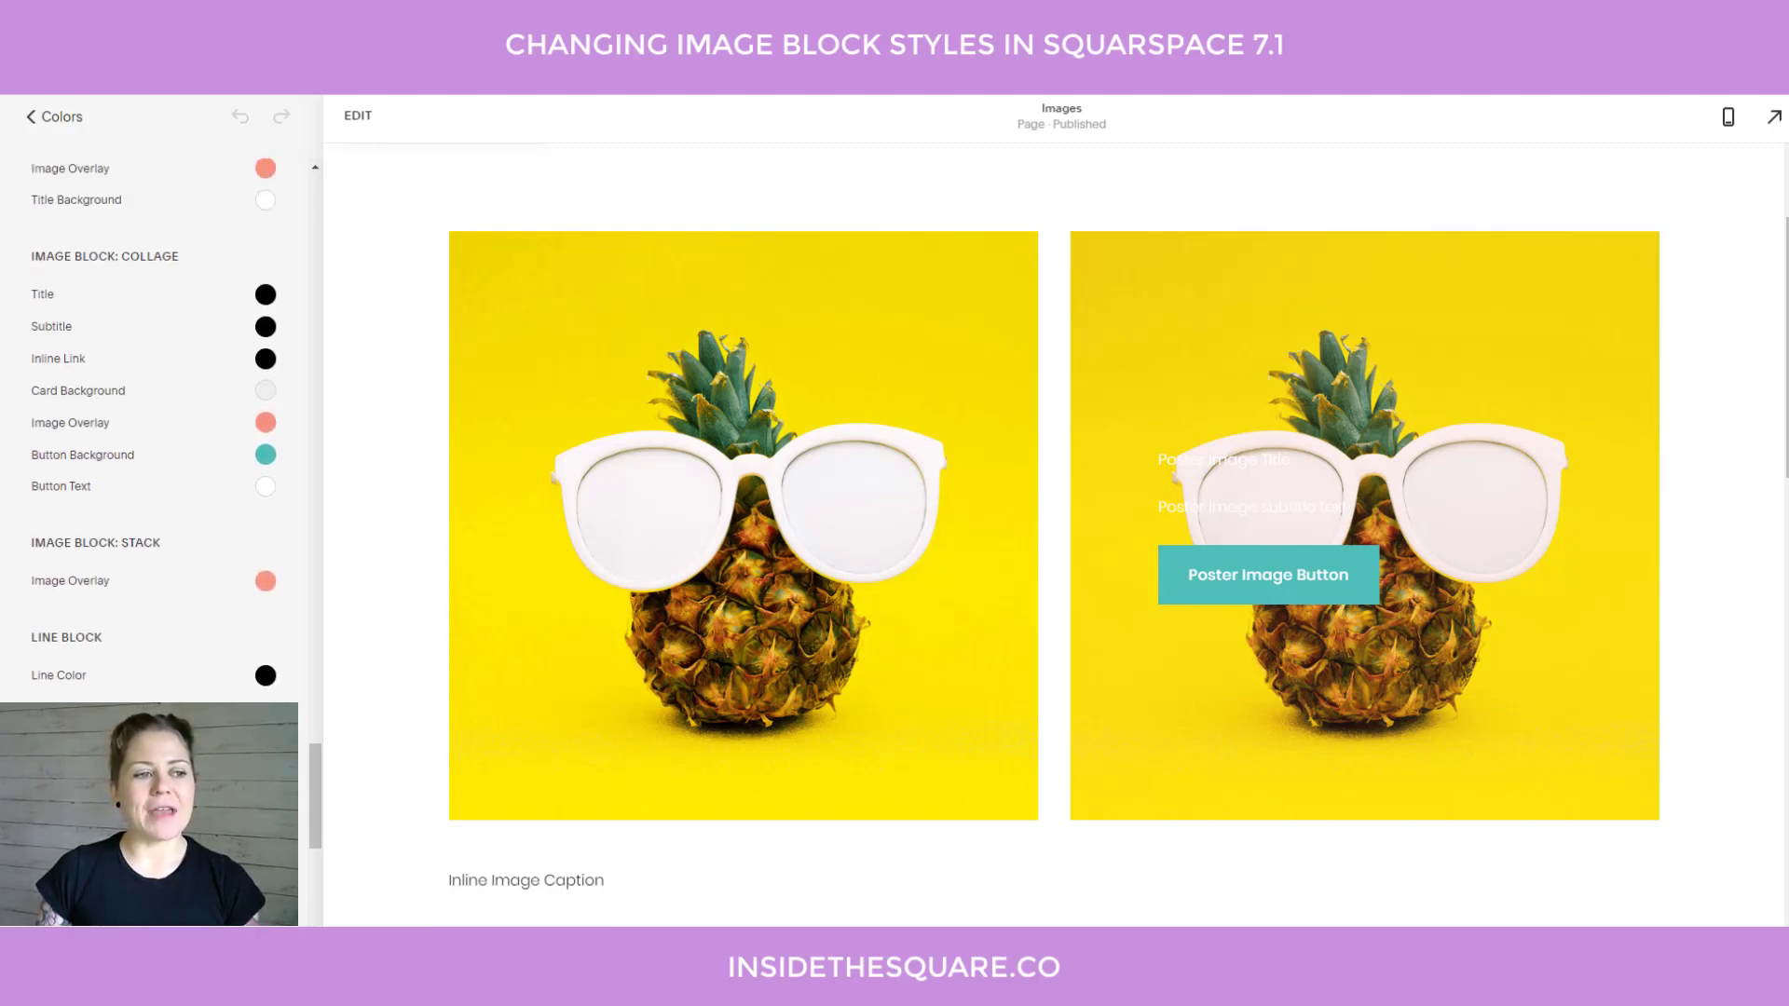
{"action": "scroll", "coordinate": [969, 627], "scroll_direction": "down", "scroll_amount": 10}
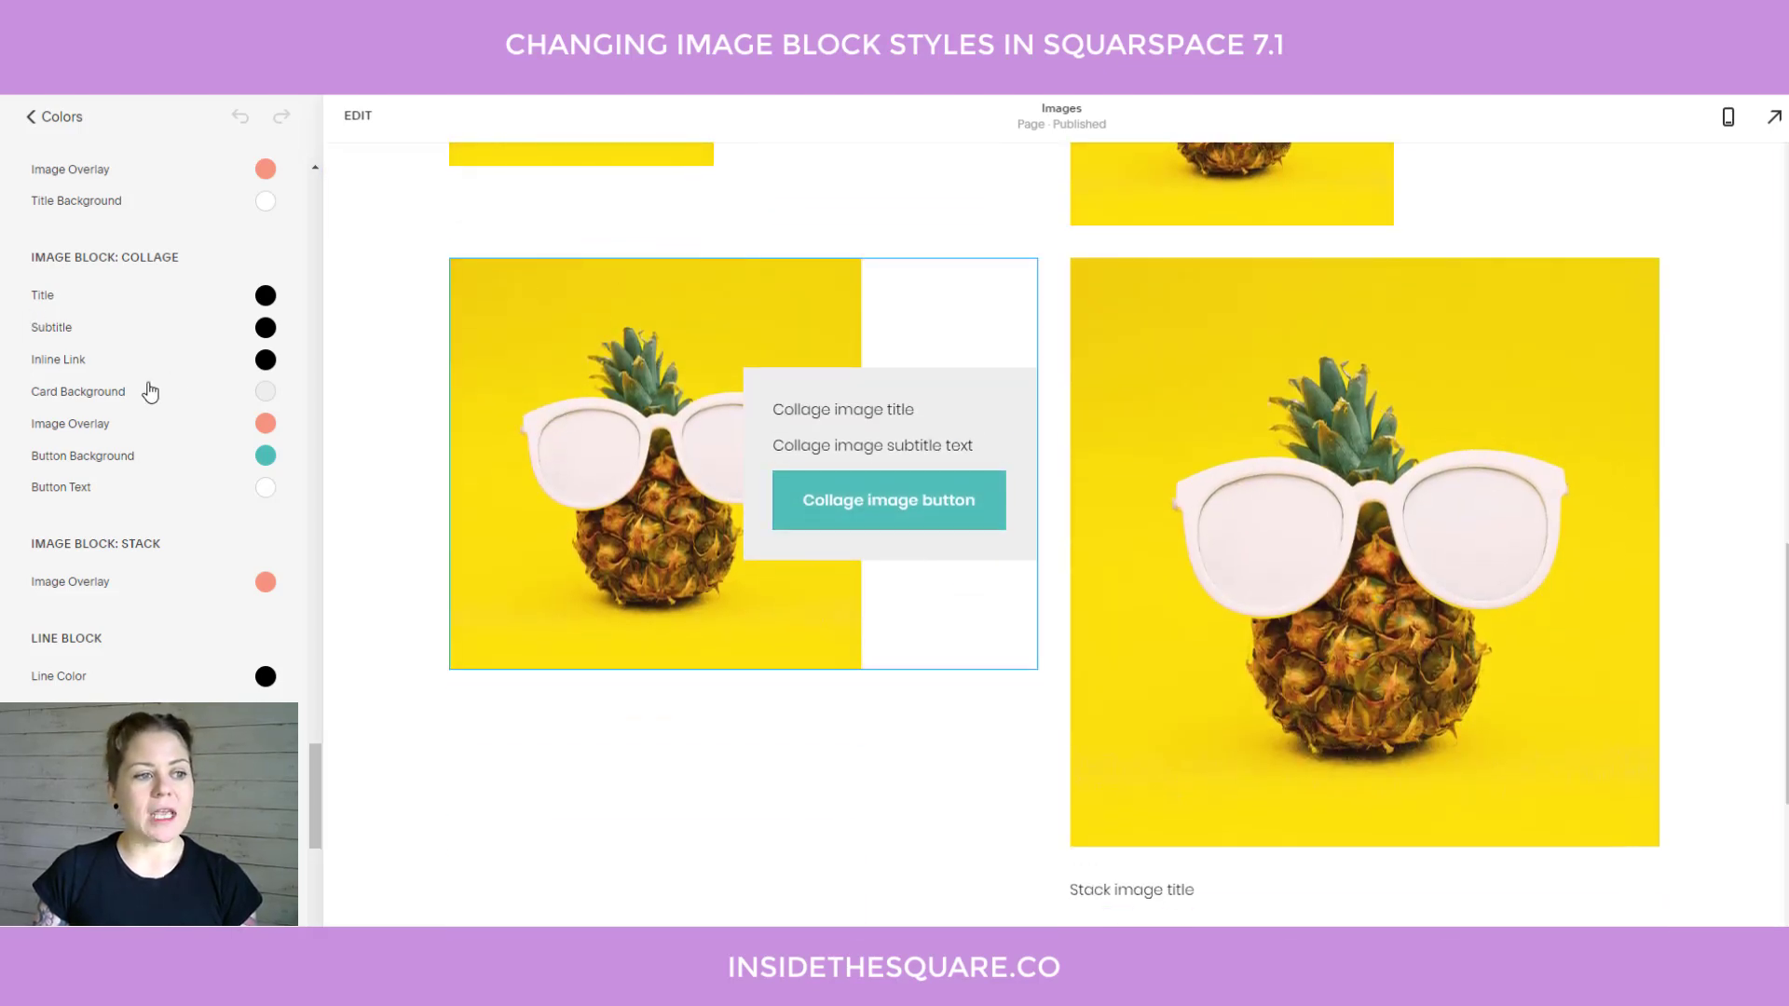
Set the Collage image block's card background to white from the palette.
{"action": "left_click", "coordinate": [258, 396]}
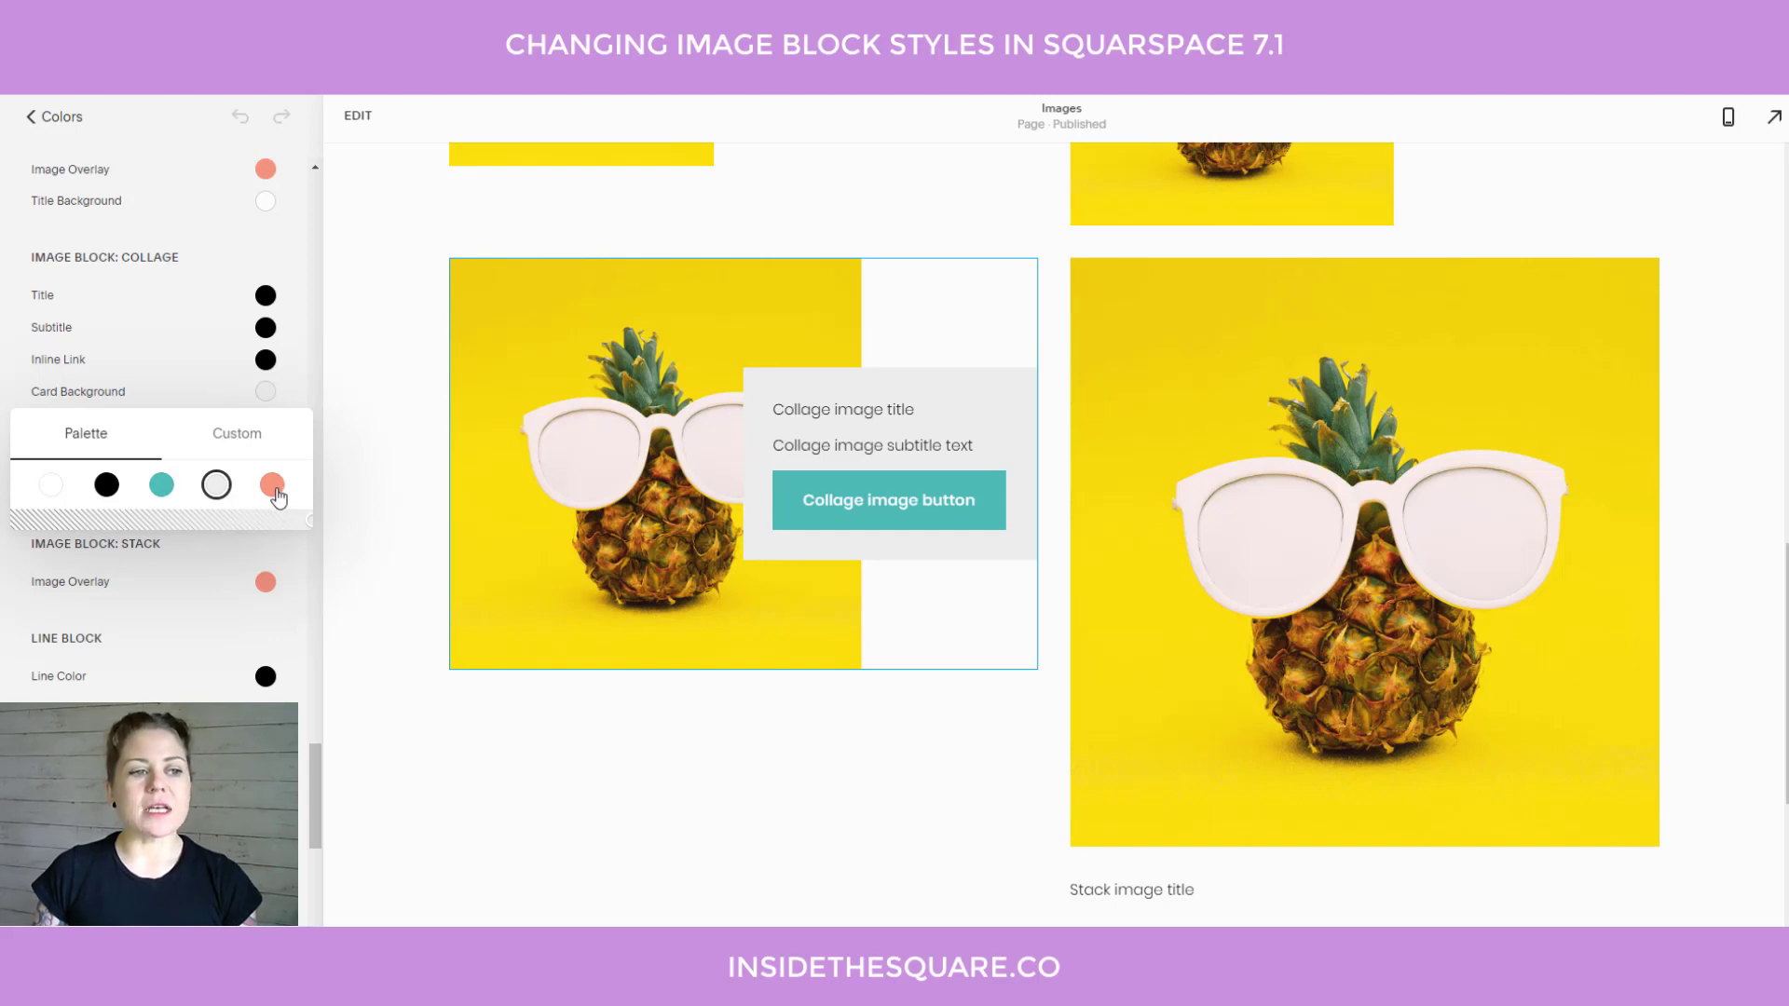
{"action": "left_click", "coordinate": [240, 437]}
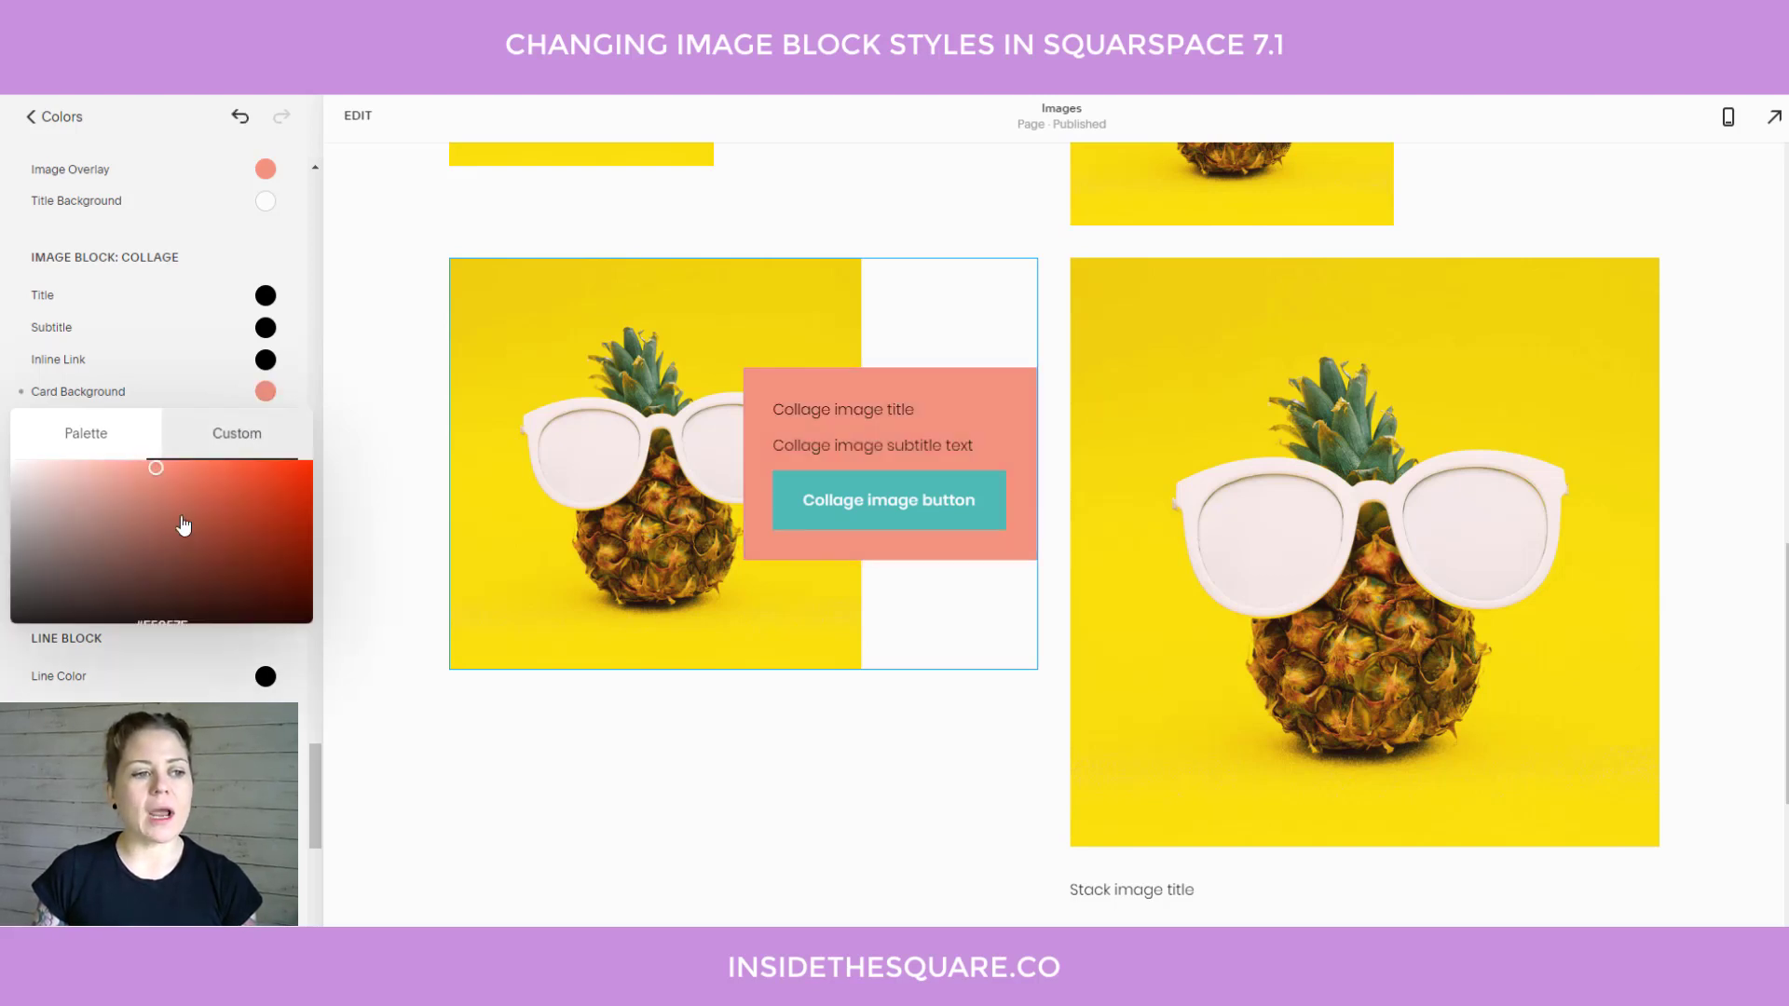
{"action": "left_click", "coordinate": [181, 627]}
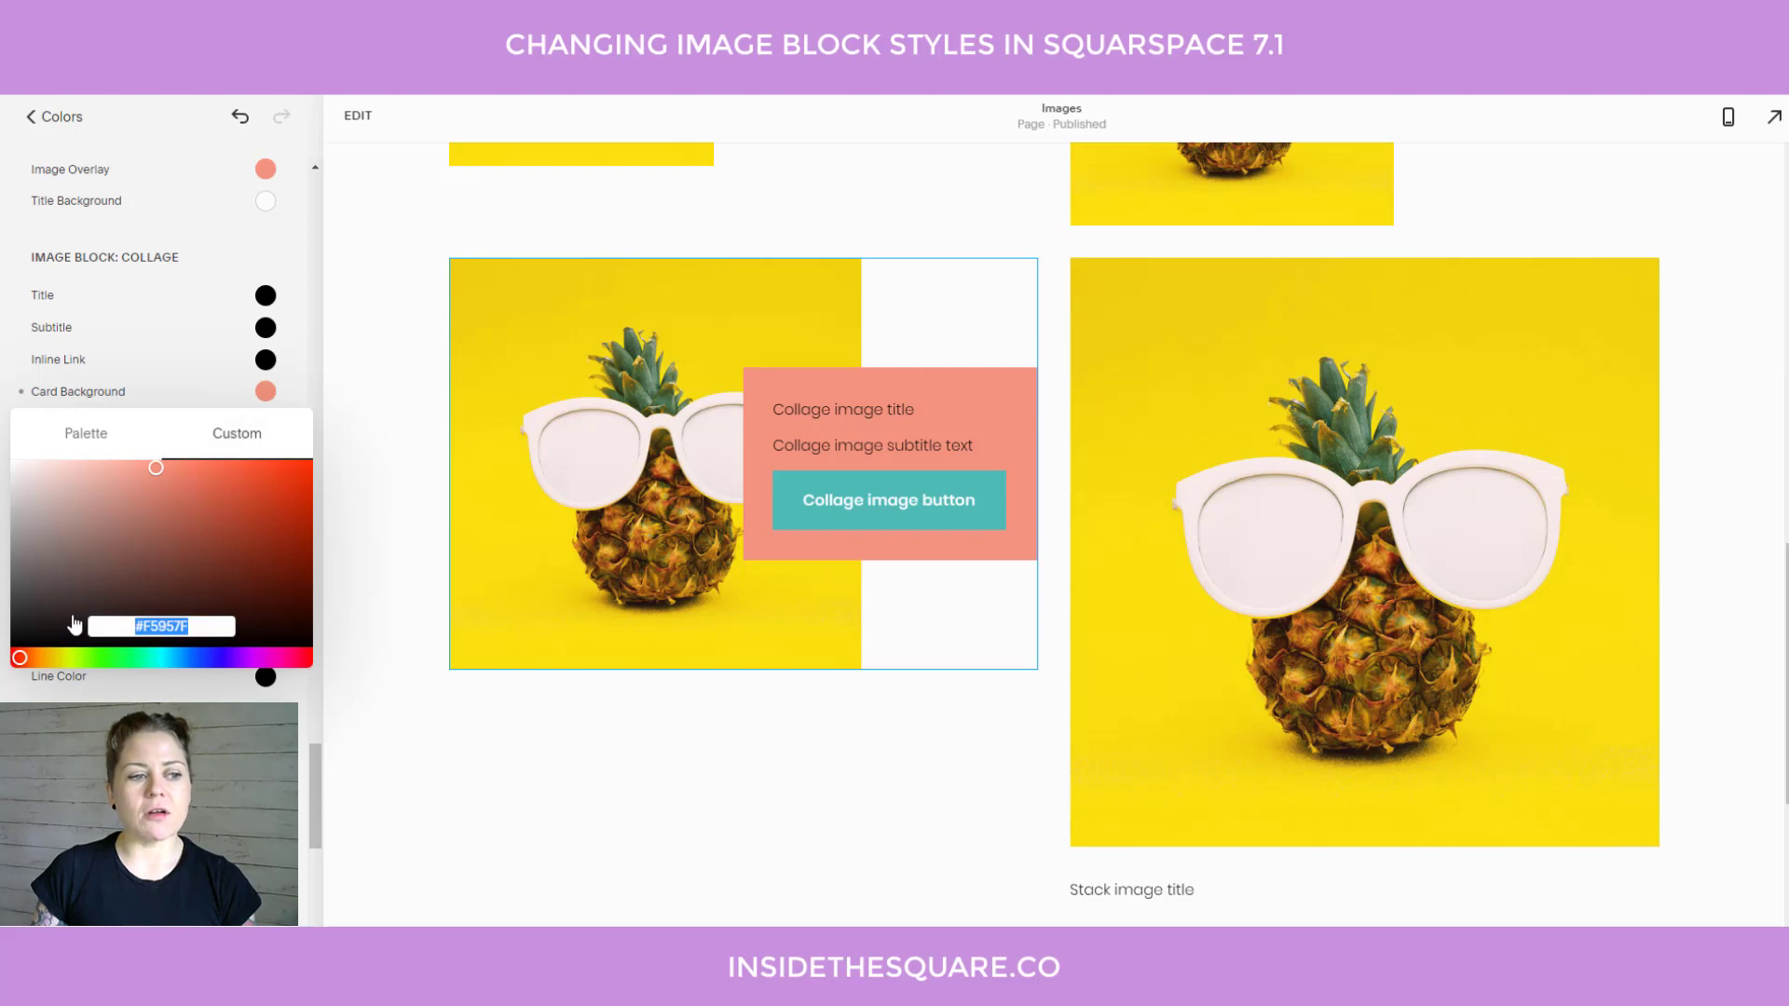
{"action": "left_click", "coordinate": [136, 436]}
{"action": "left_click", "coordinate": [52, 485]}
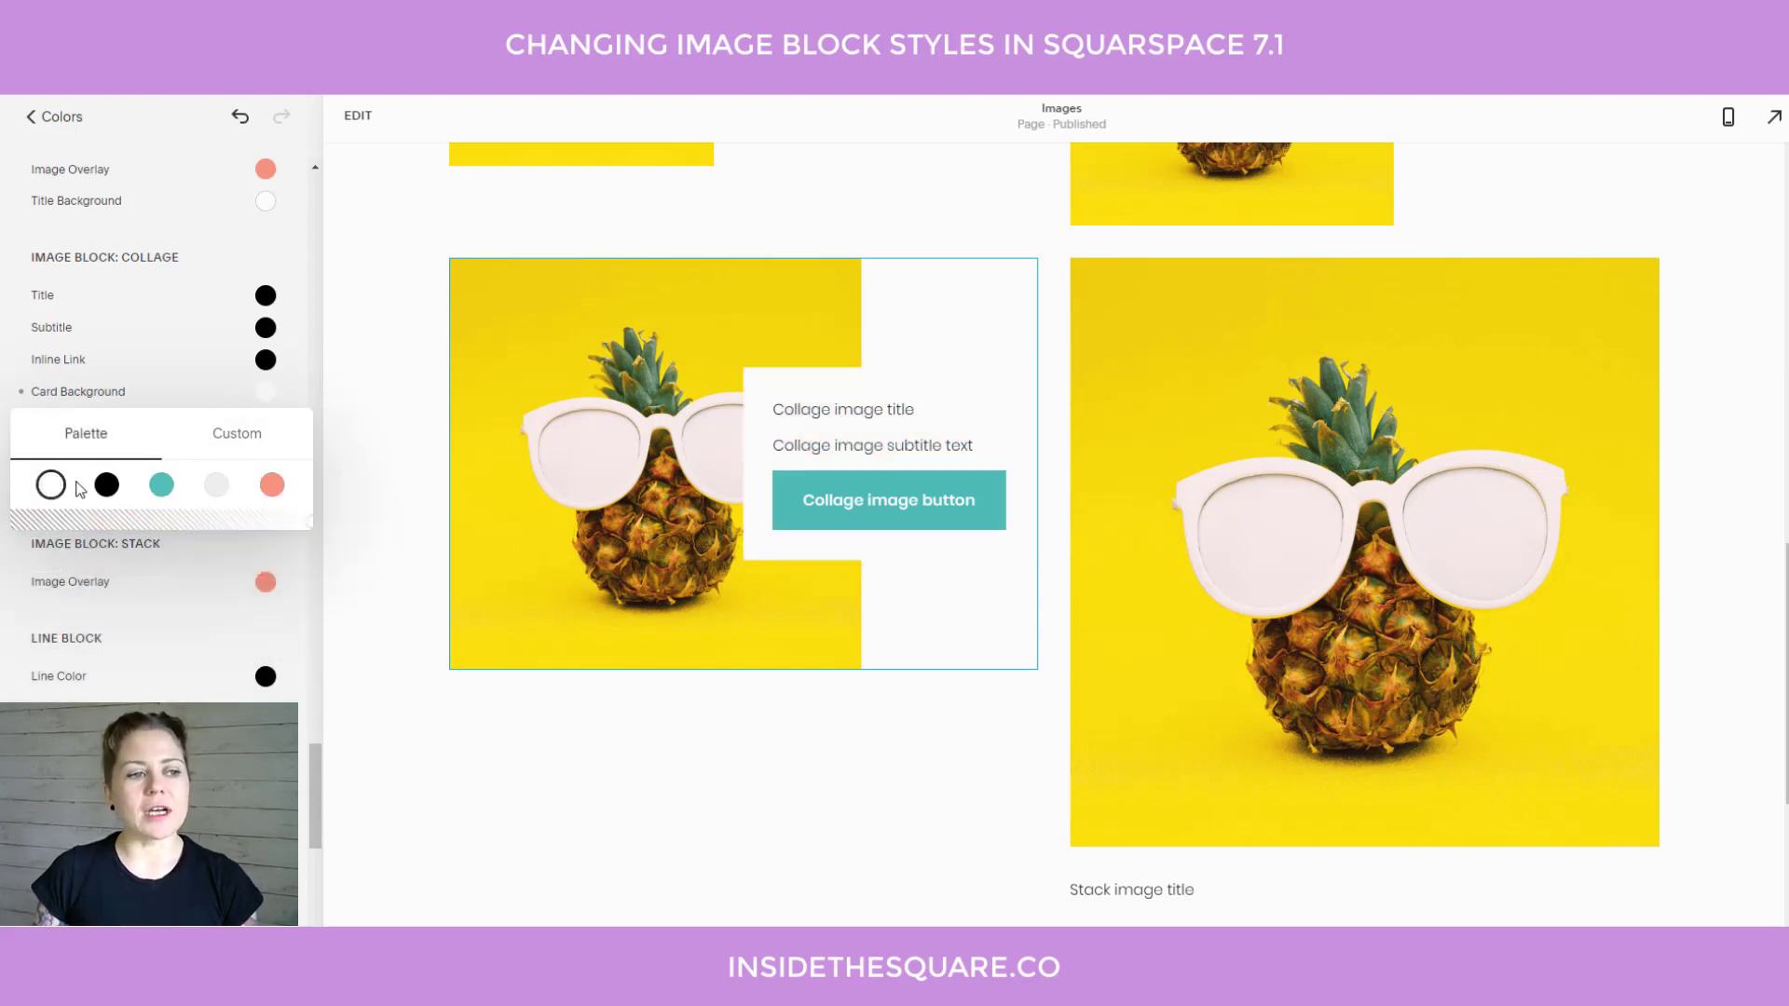
{"action": "left_click", "coordinate": [301, 347]}
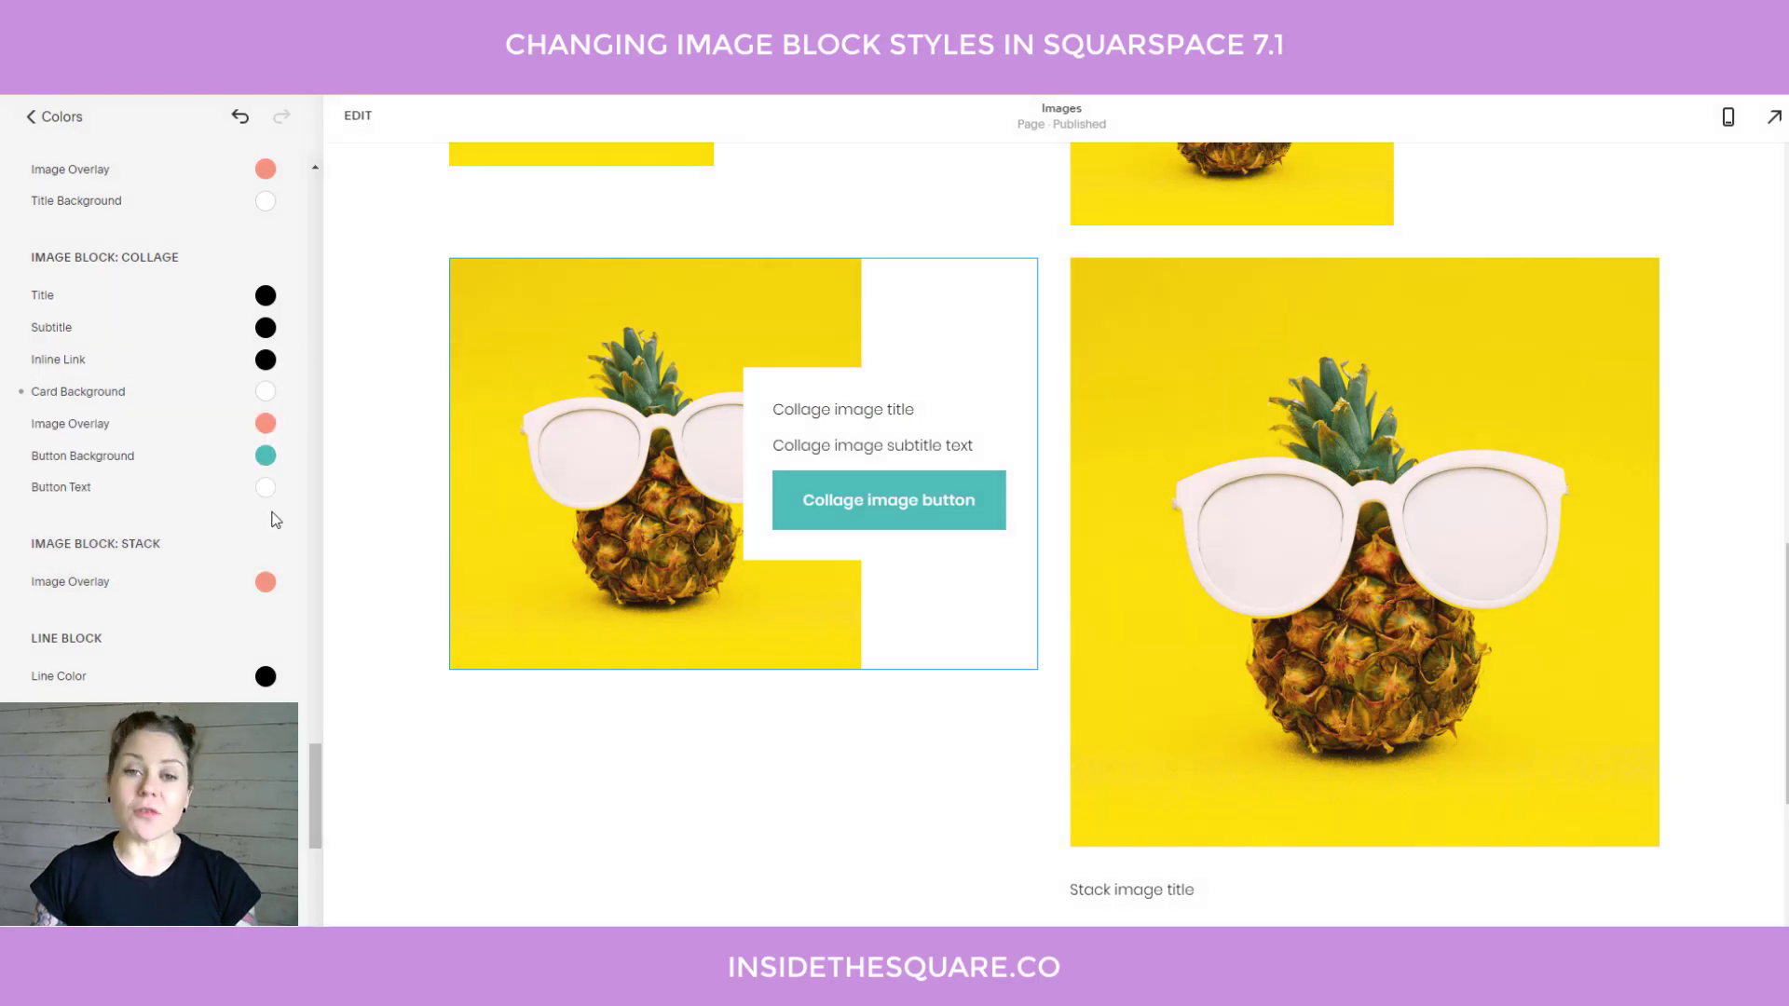
Save the theme colour changes and go back to the Design settings.
{"action": "scroll", "coordinate": [272, 511], "scroll_direction": "up", "scroll_amount": 1}
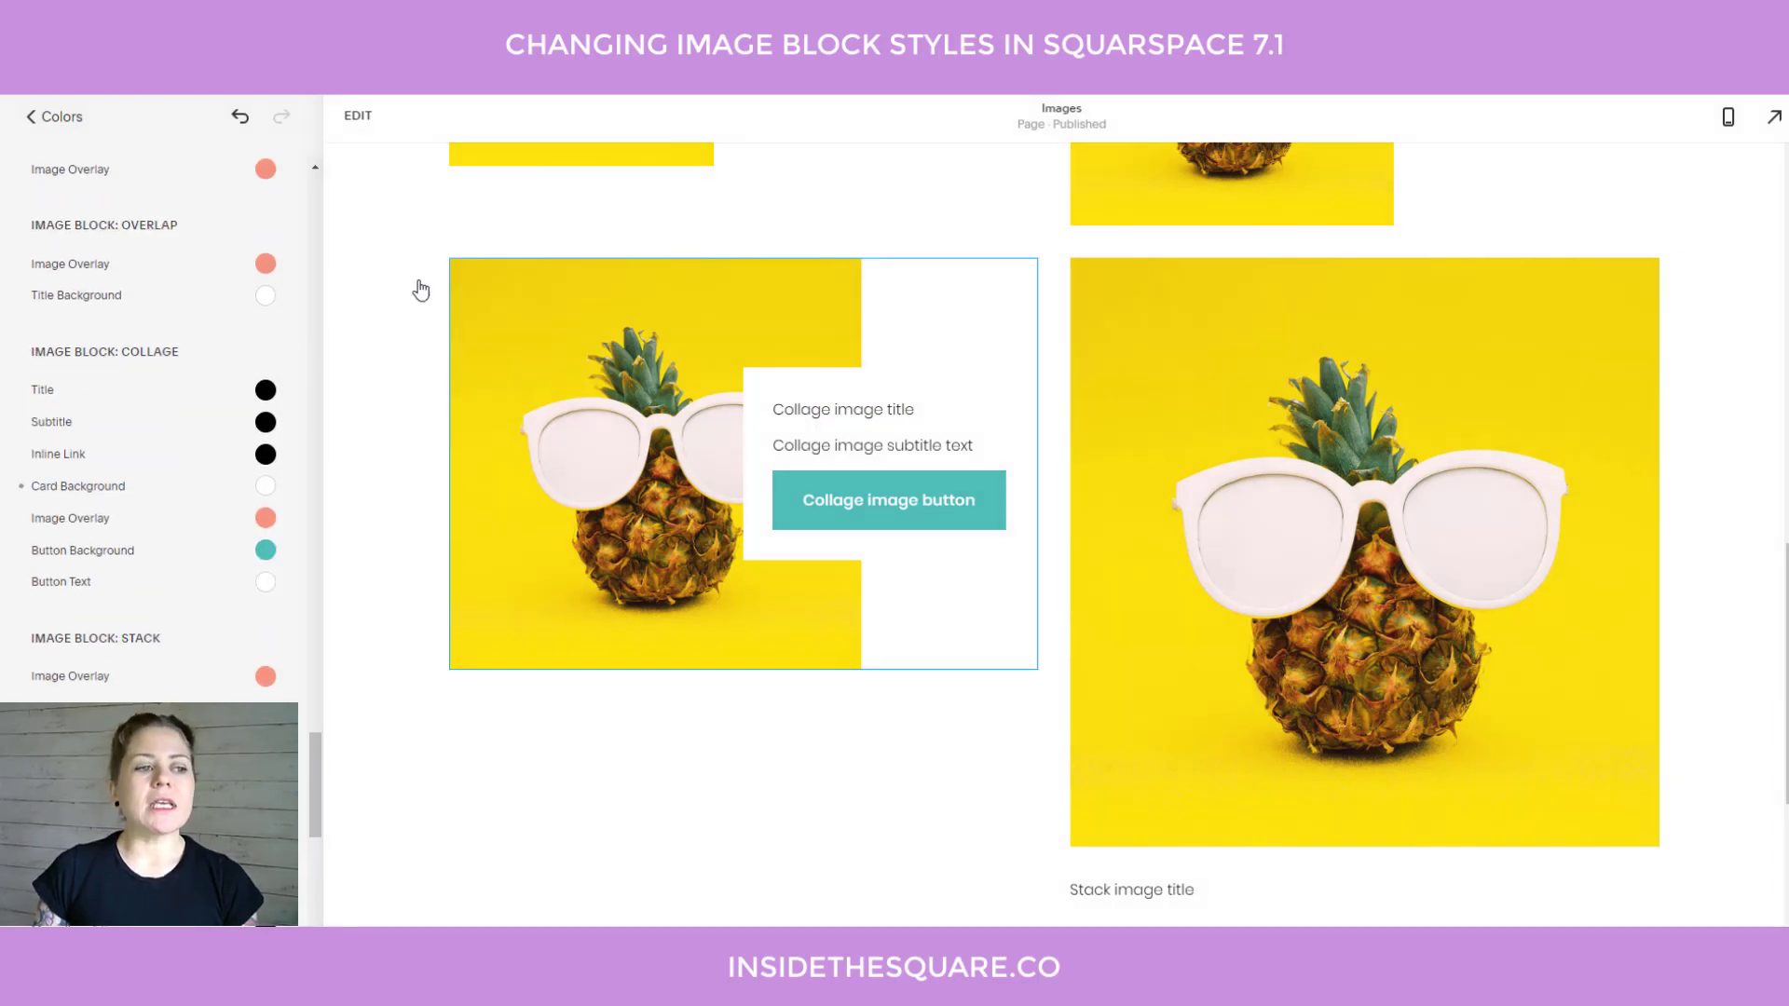
{"action": "scroll", "coordinate": [195, 533], "scroll_direction": "up", "scroll_amount": 15}
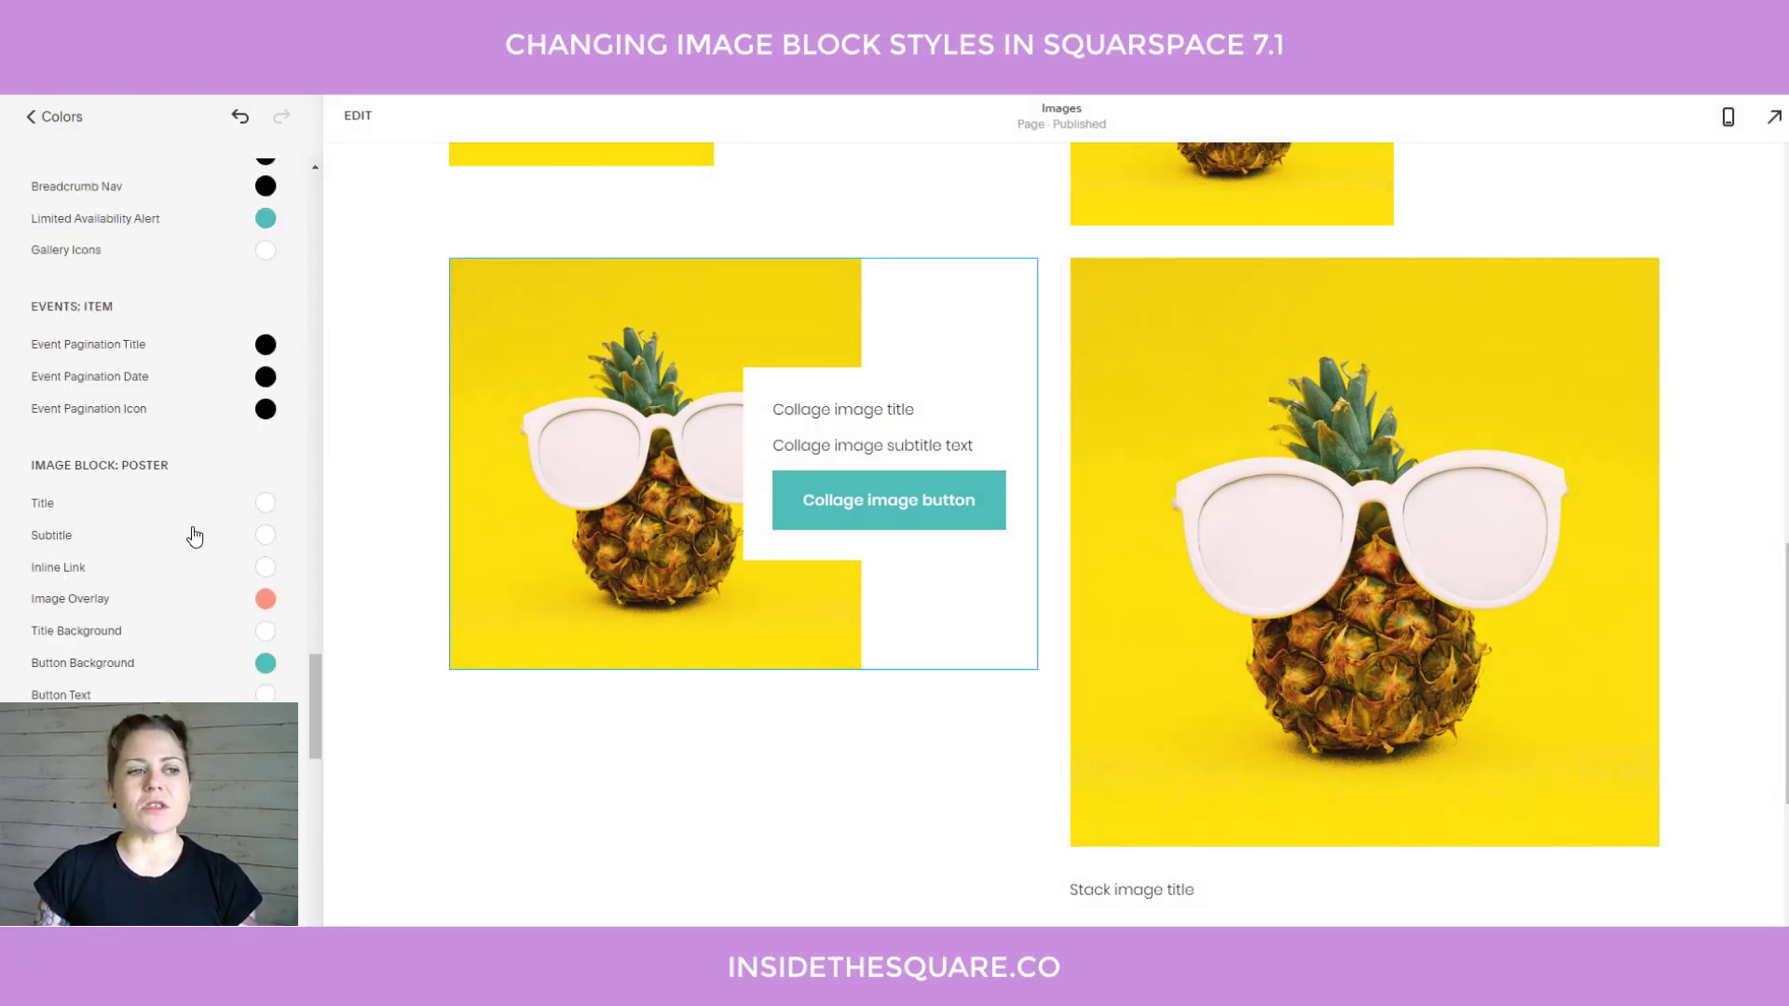
{"action": "scroll", "coordinate": [195, 536], "scroll_direction": "up", "scroll_amount": 10}
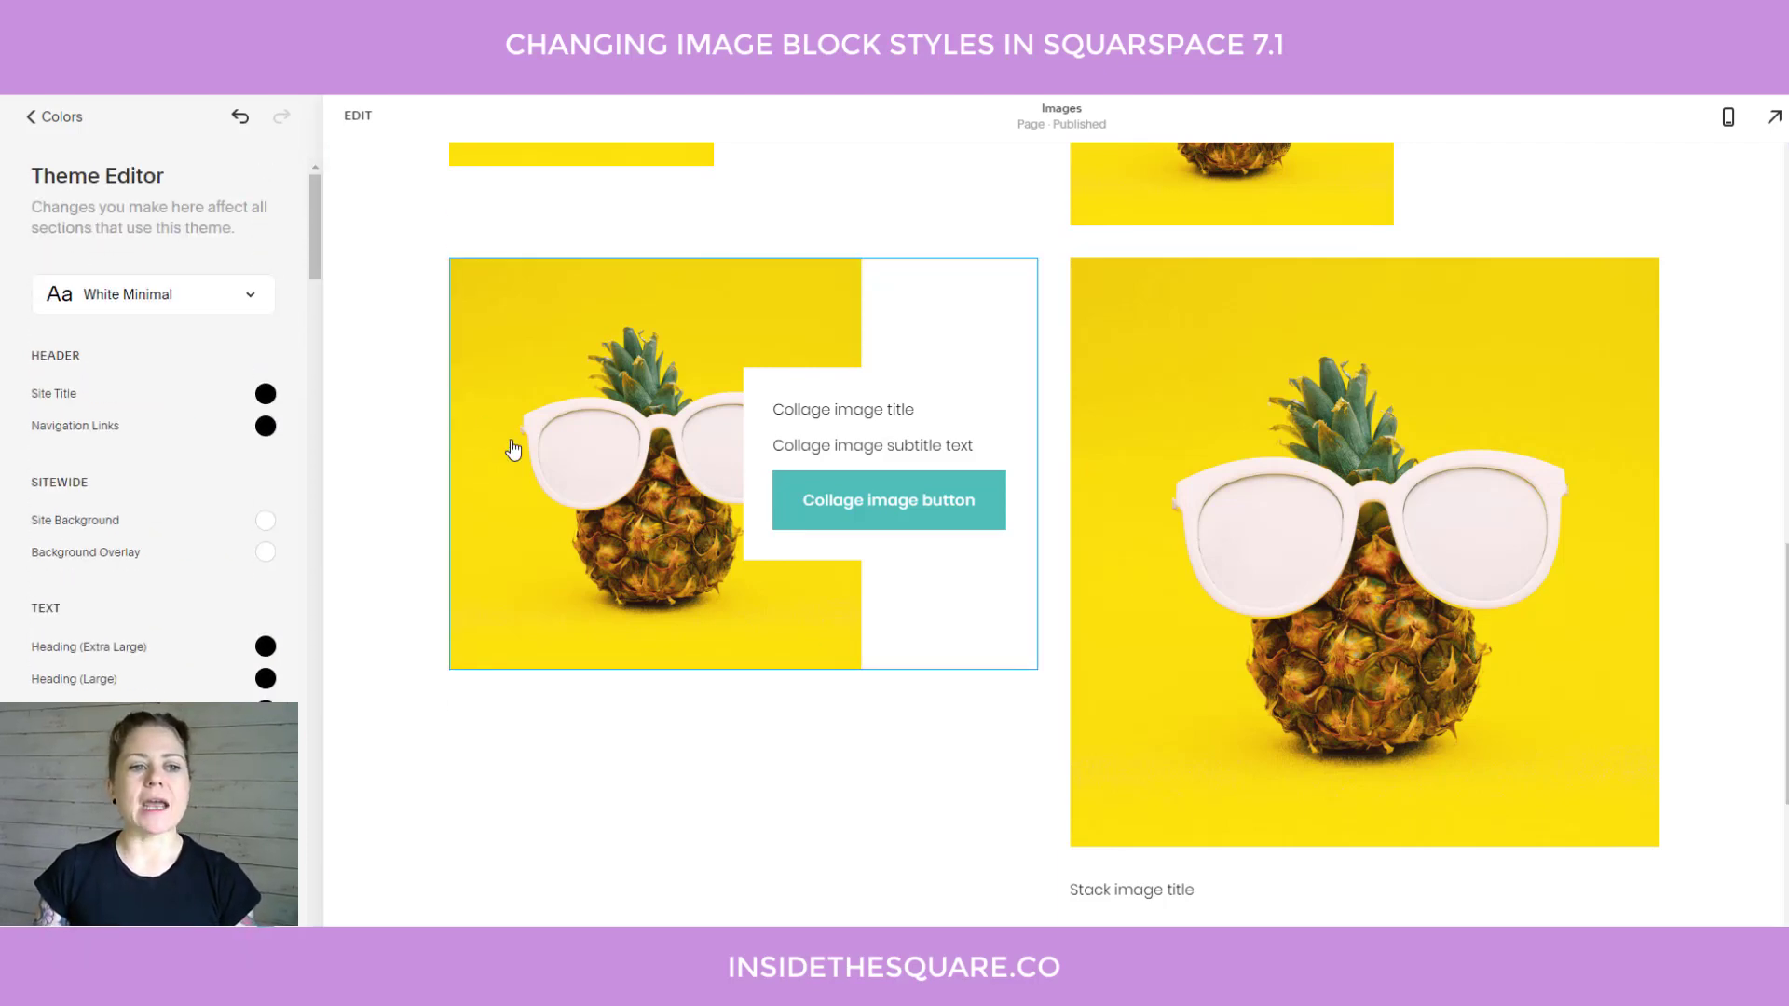
{"action": "scroll", "coordinate": [513, 449], "scroll_direction": "up", "scroll_amount": 8}
{"action": "scroll", "coordinate": [512, 449], "scroll_direction": "up", "scroll_amount": 5}
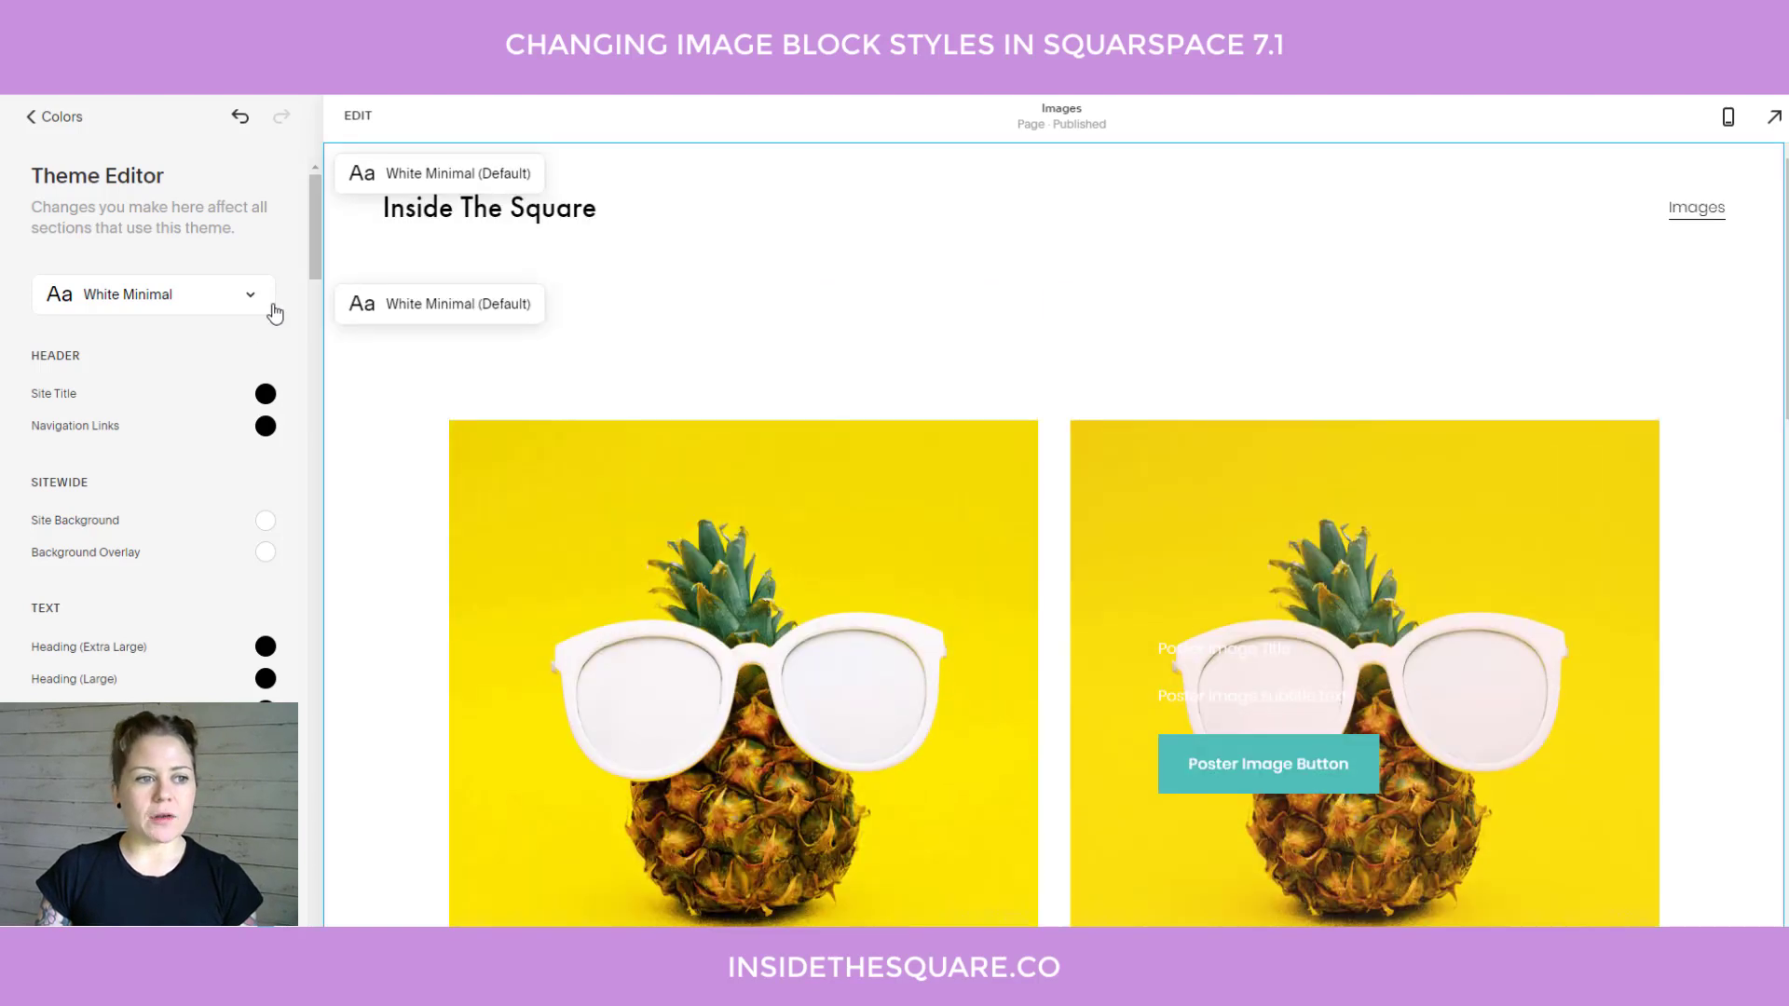
{"action": "left_click", "coordinate": [244, 295]}
{"action": "scroll", "coordinate": [244, 585], "scroll_direction": "down", "scroll_amount": 2}
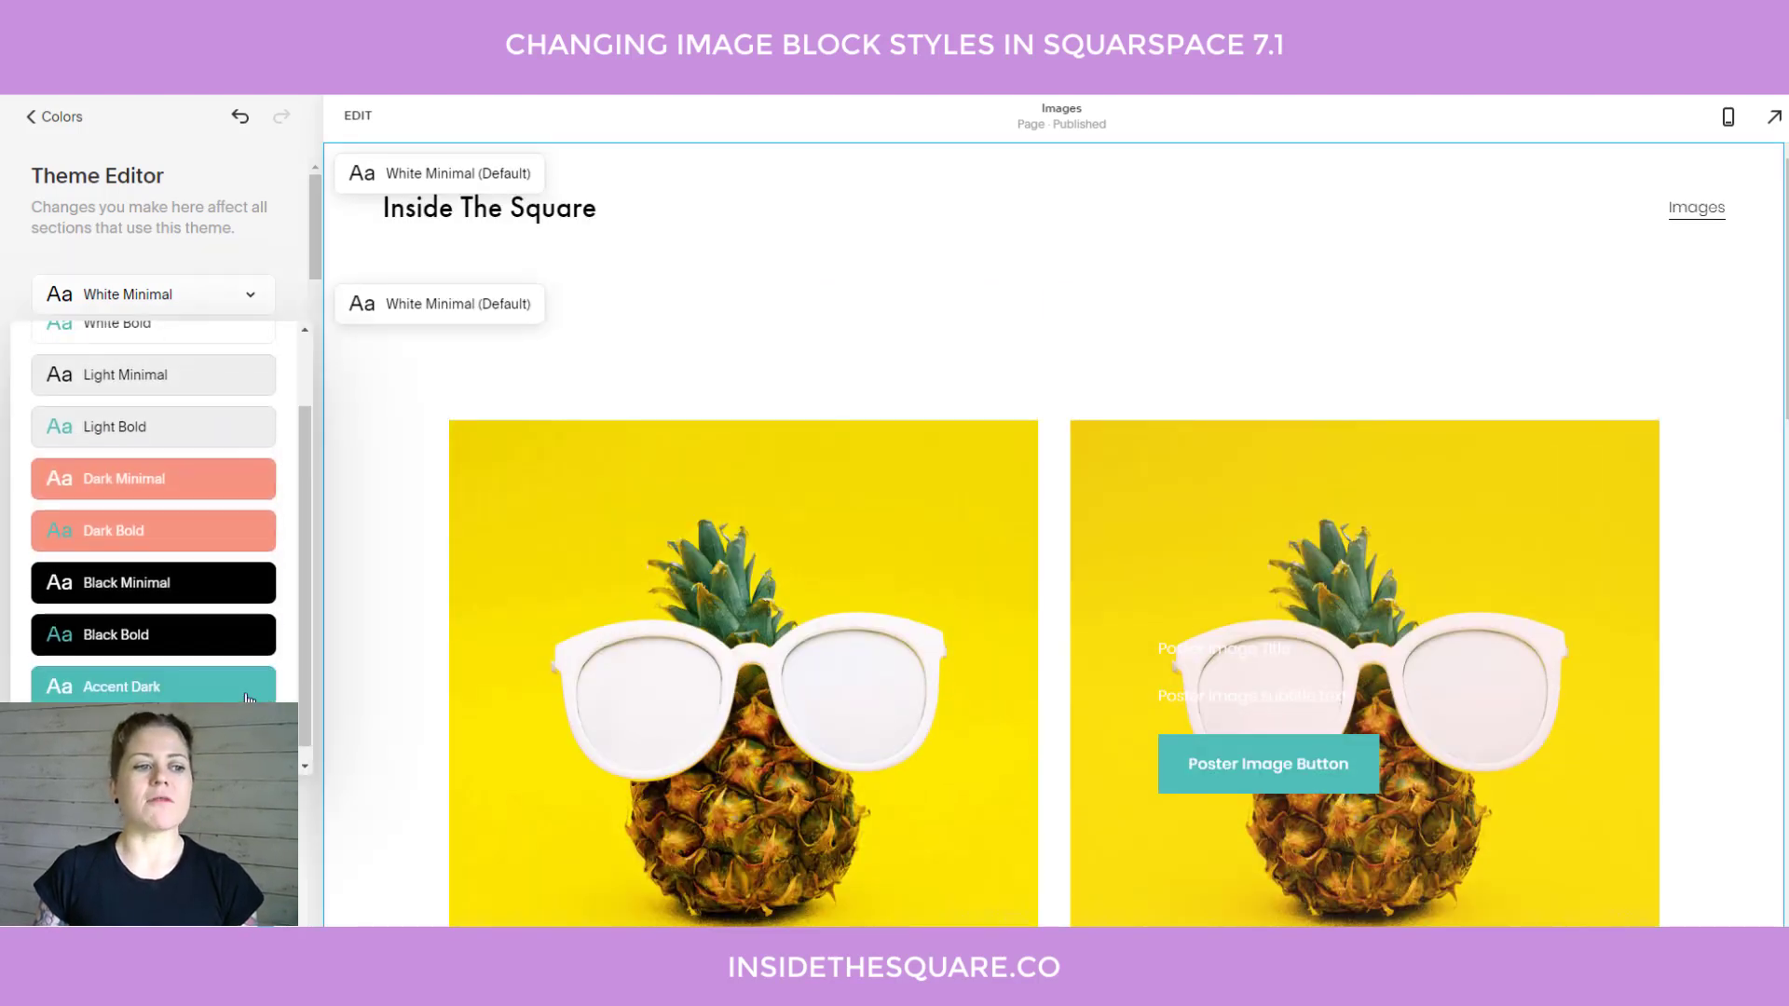
{"action": "scroll", "coordinate": [260, 563], "scroll_direction": "up", "scroll_amount": 2}
{"action": "left_click", "coordinate": [57, 122]}
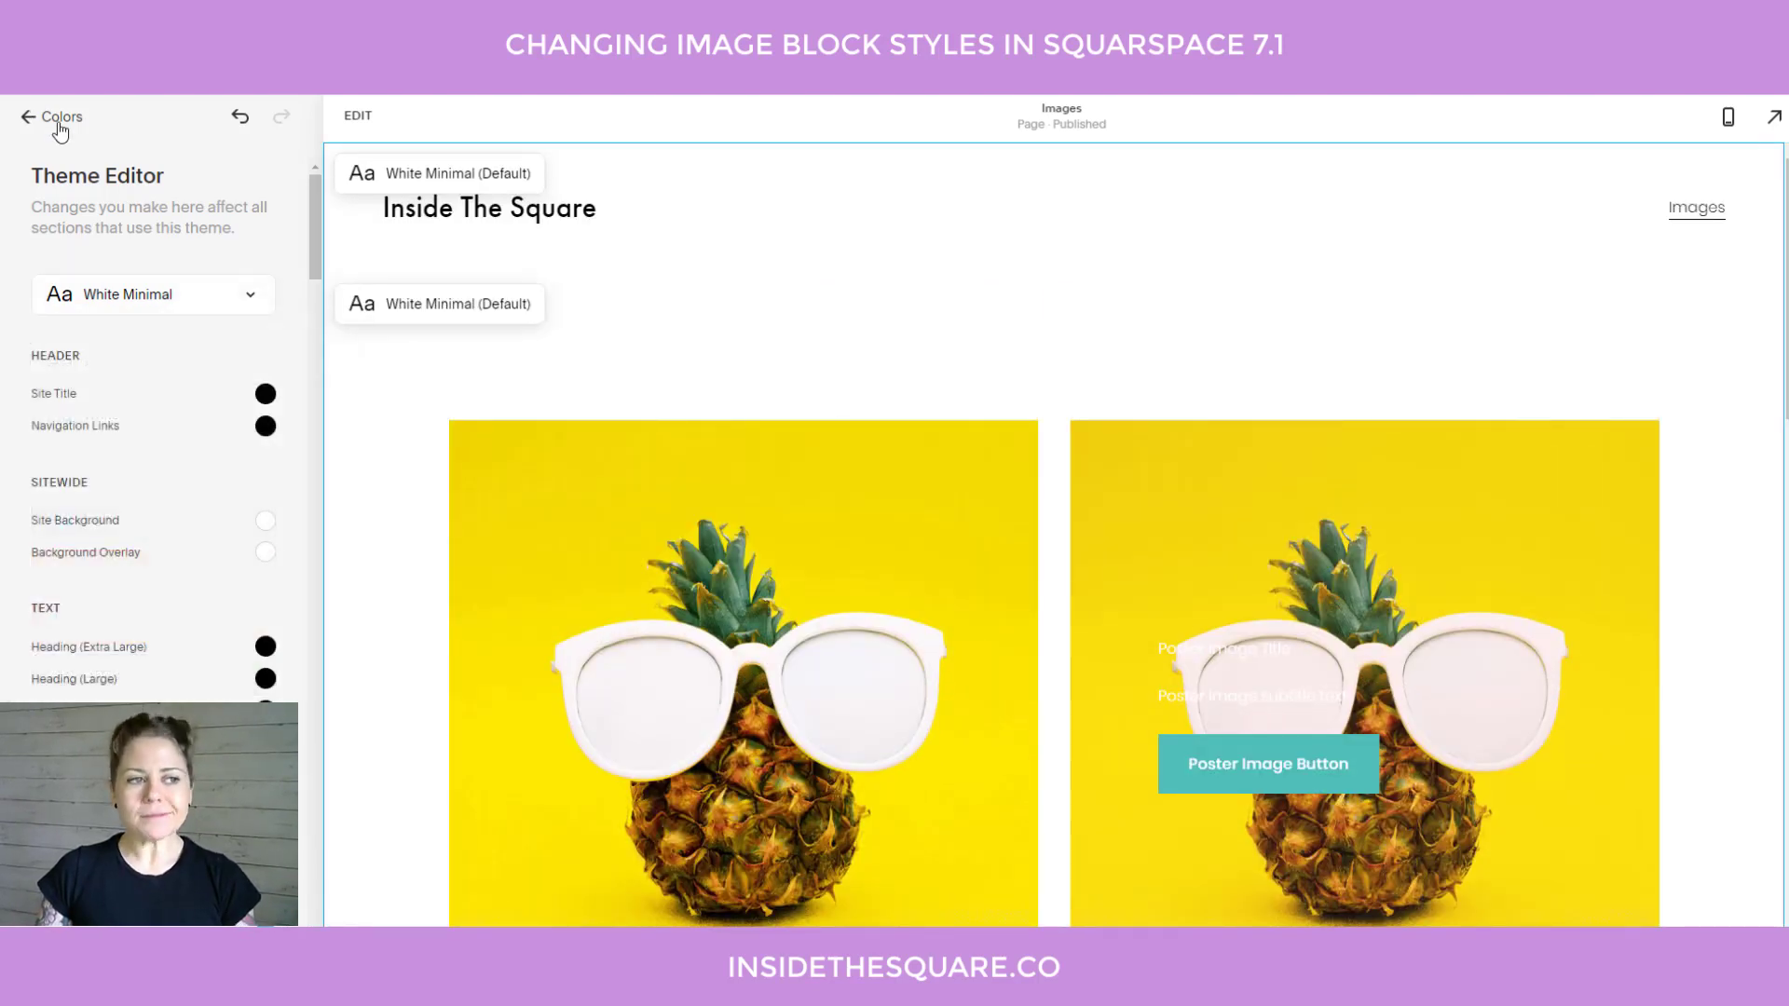
{"action": "left_click", "coordinate": [57, 122]}
{"action": "left_click", "coordinate": [40, 121]}
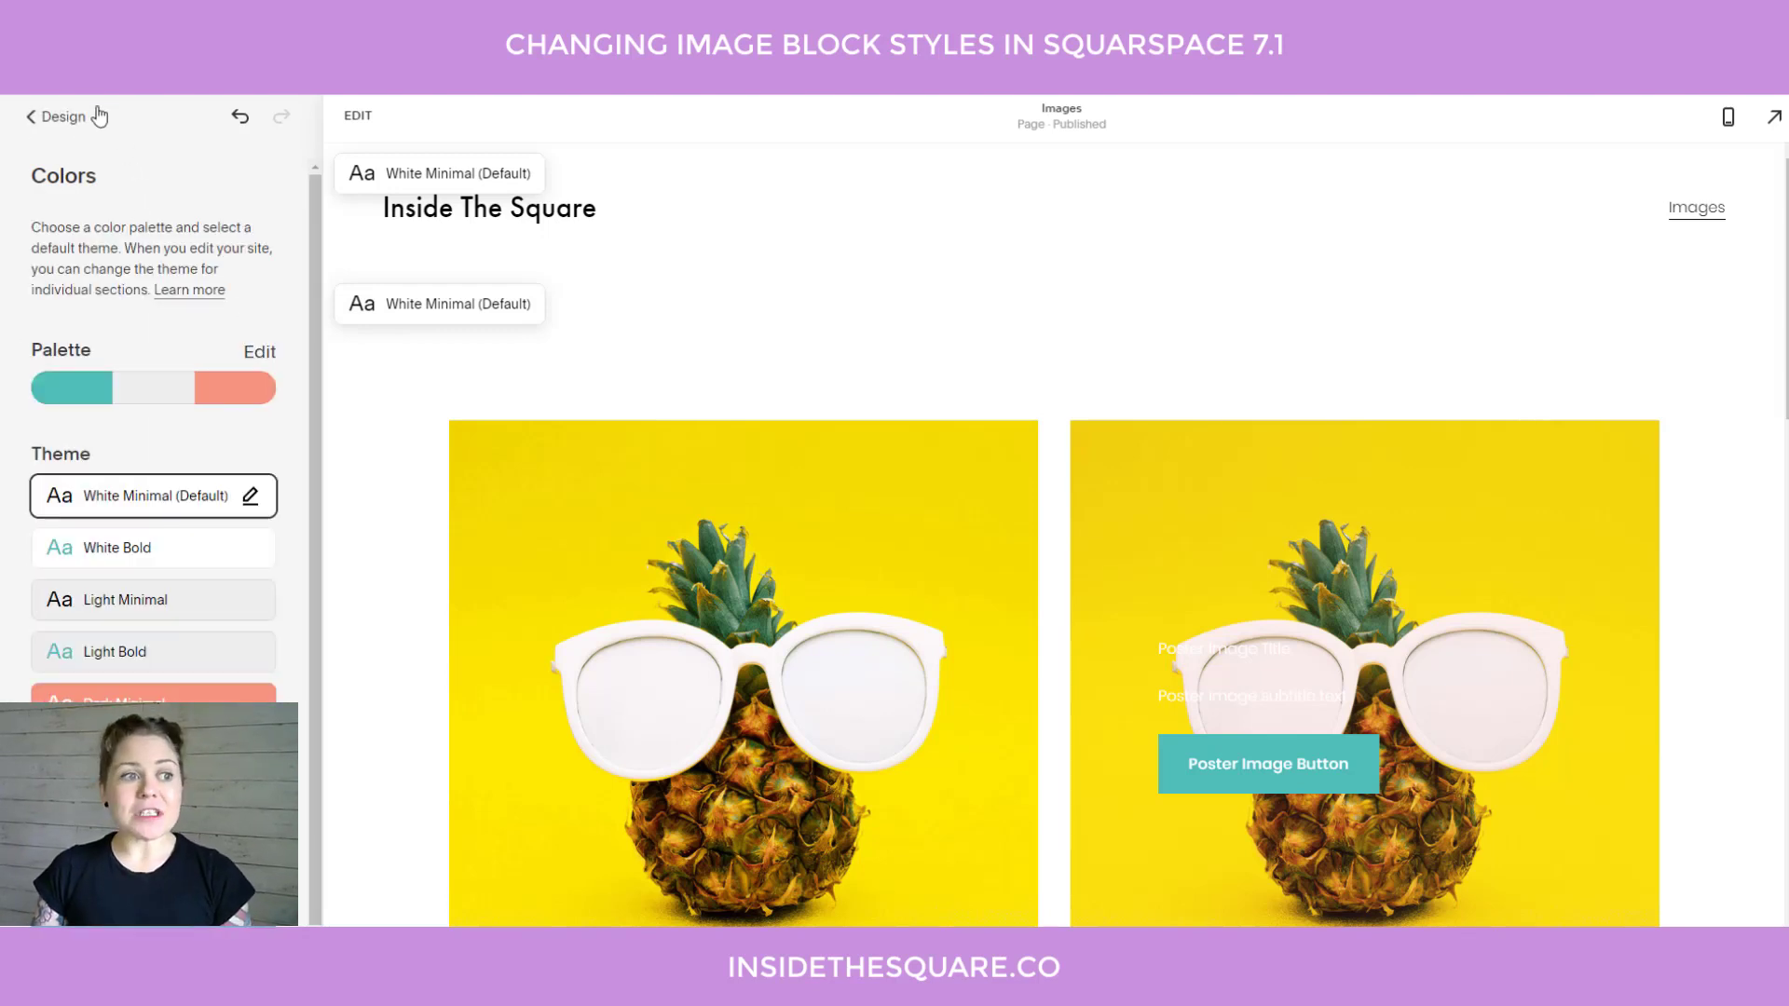
{"action": "left_click", "coordinate": [73, 119]}
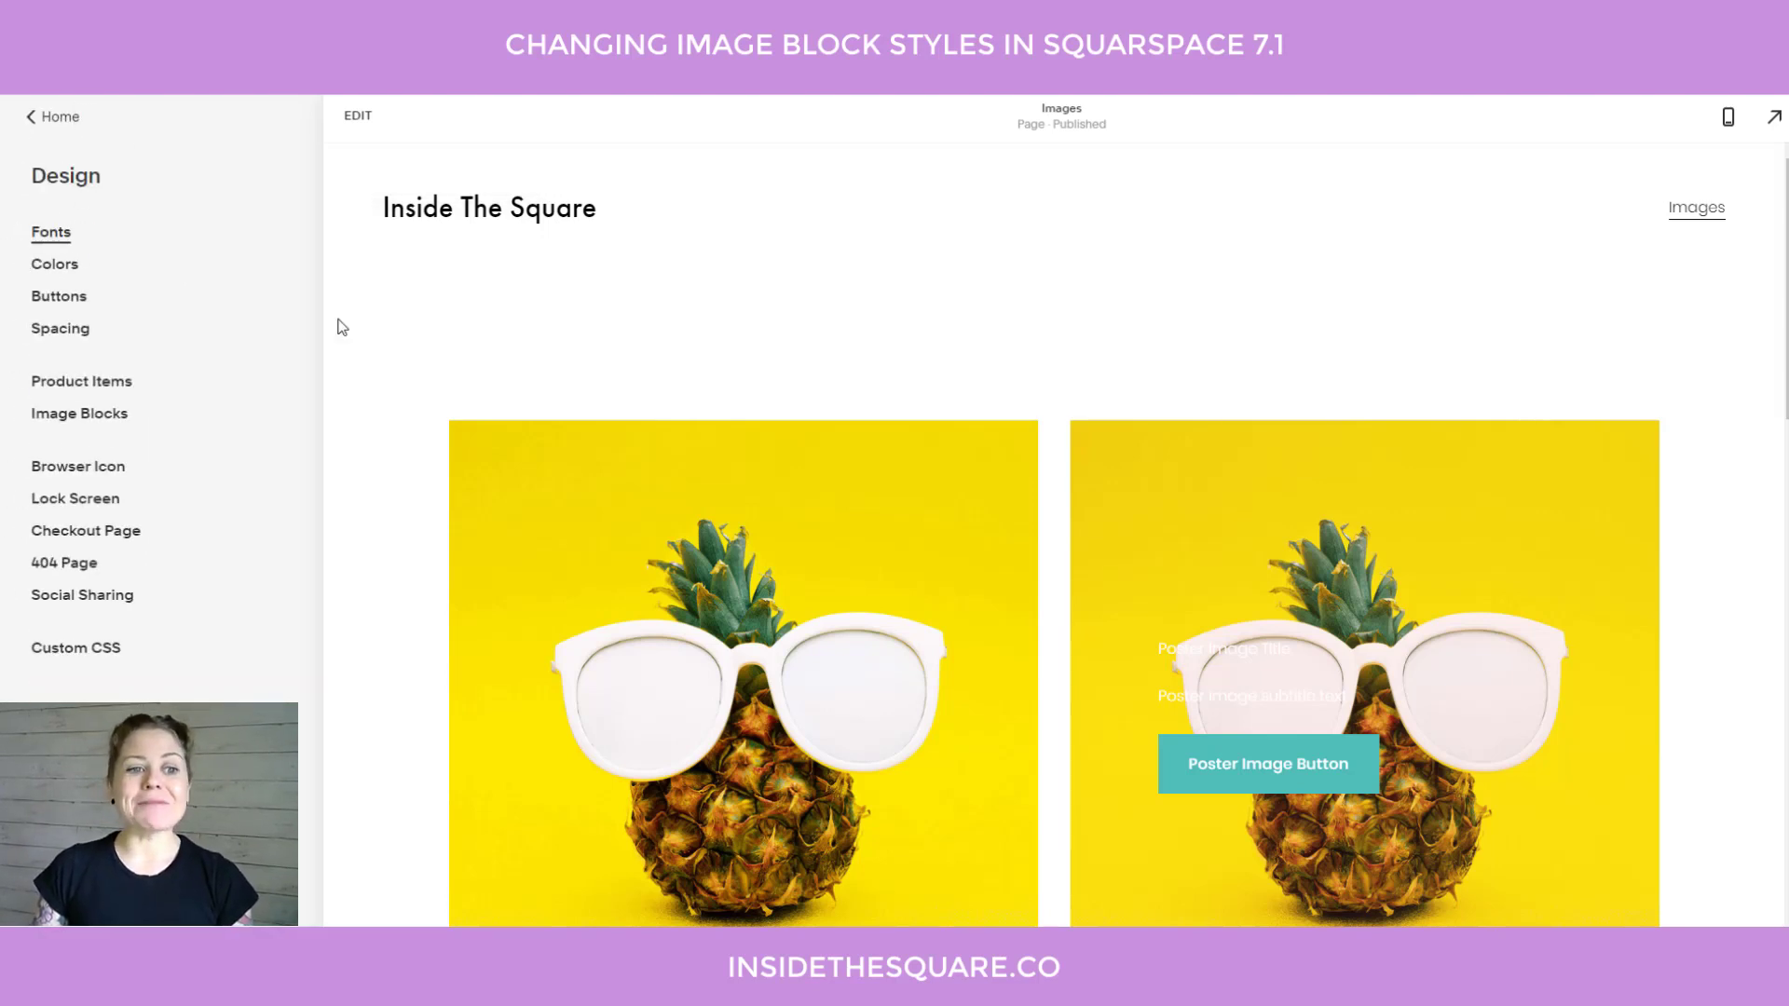
Make the Card image title an Extra Large Heading.
{"action": "scroll", "coordinate": [609, 567], "scroll_direction": "down", "scroll_amount": 5}
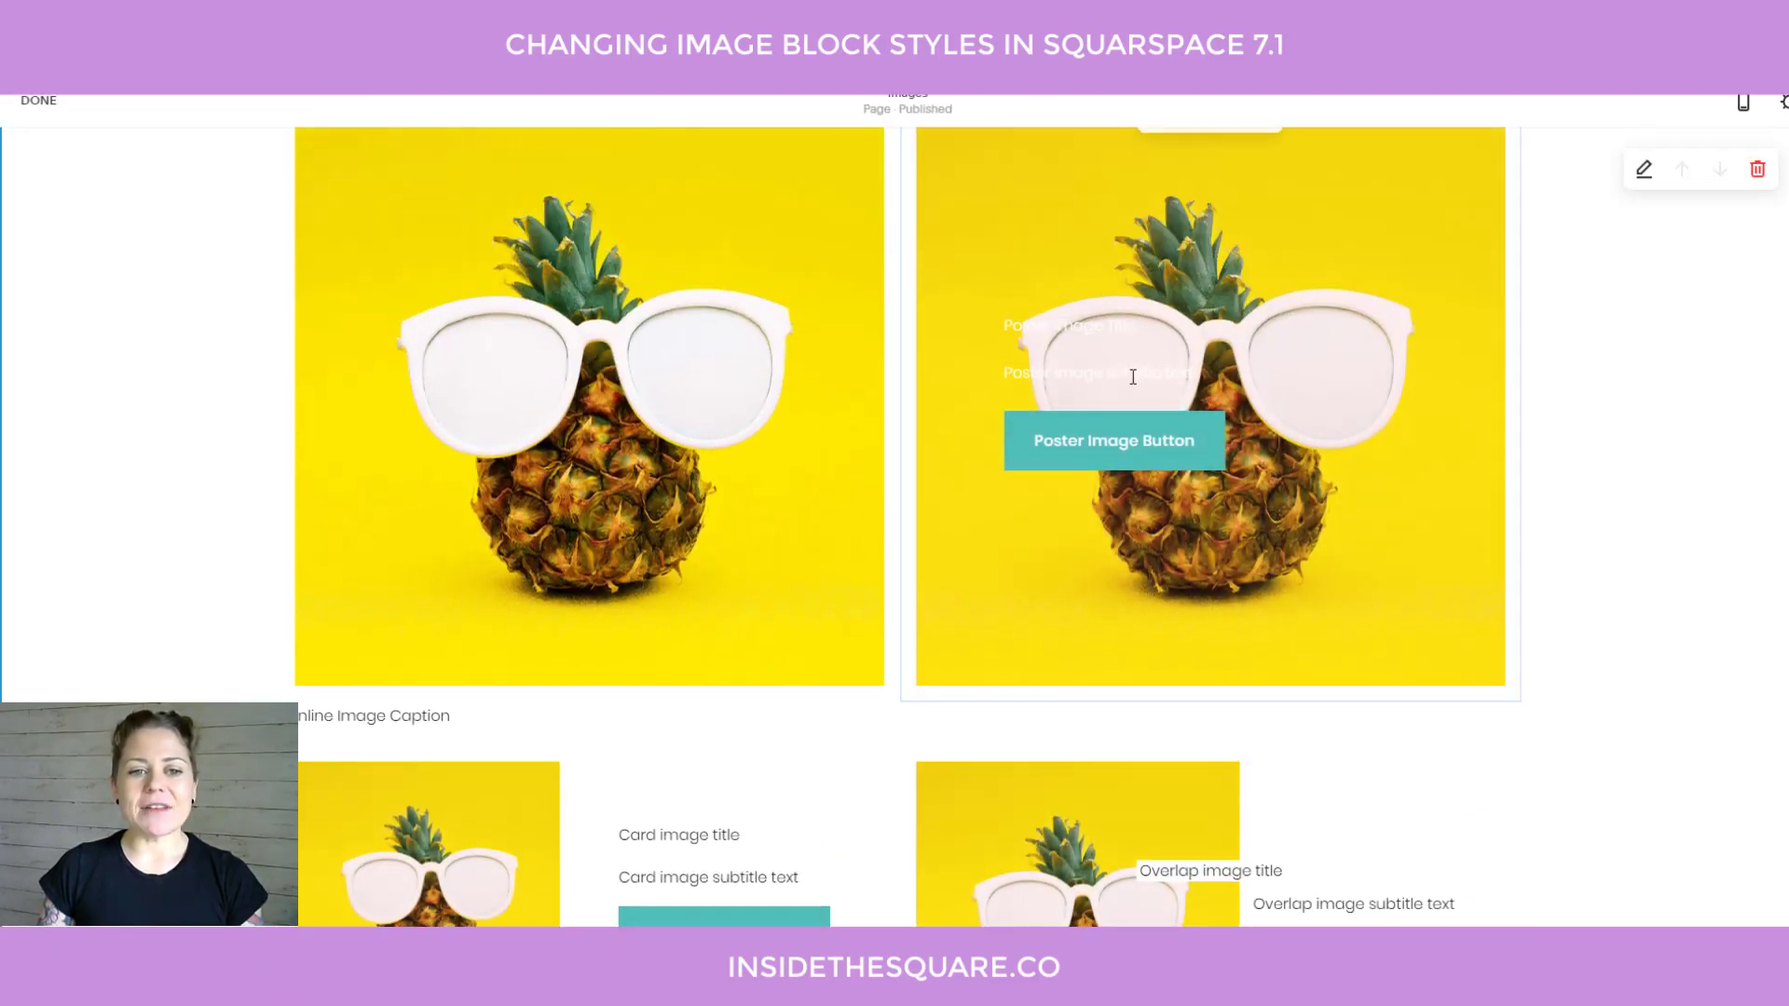
{"action": "left_click", "coordinate": [1133, 377]}
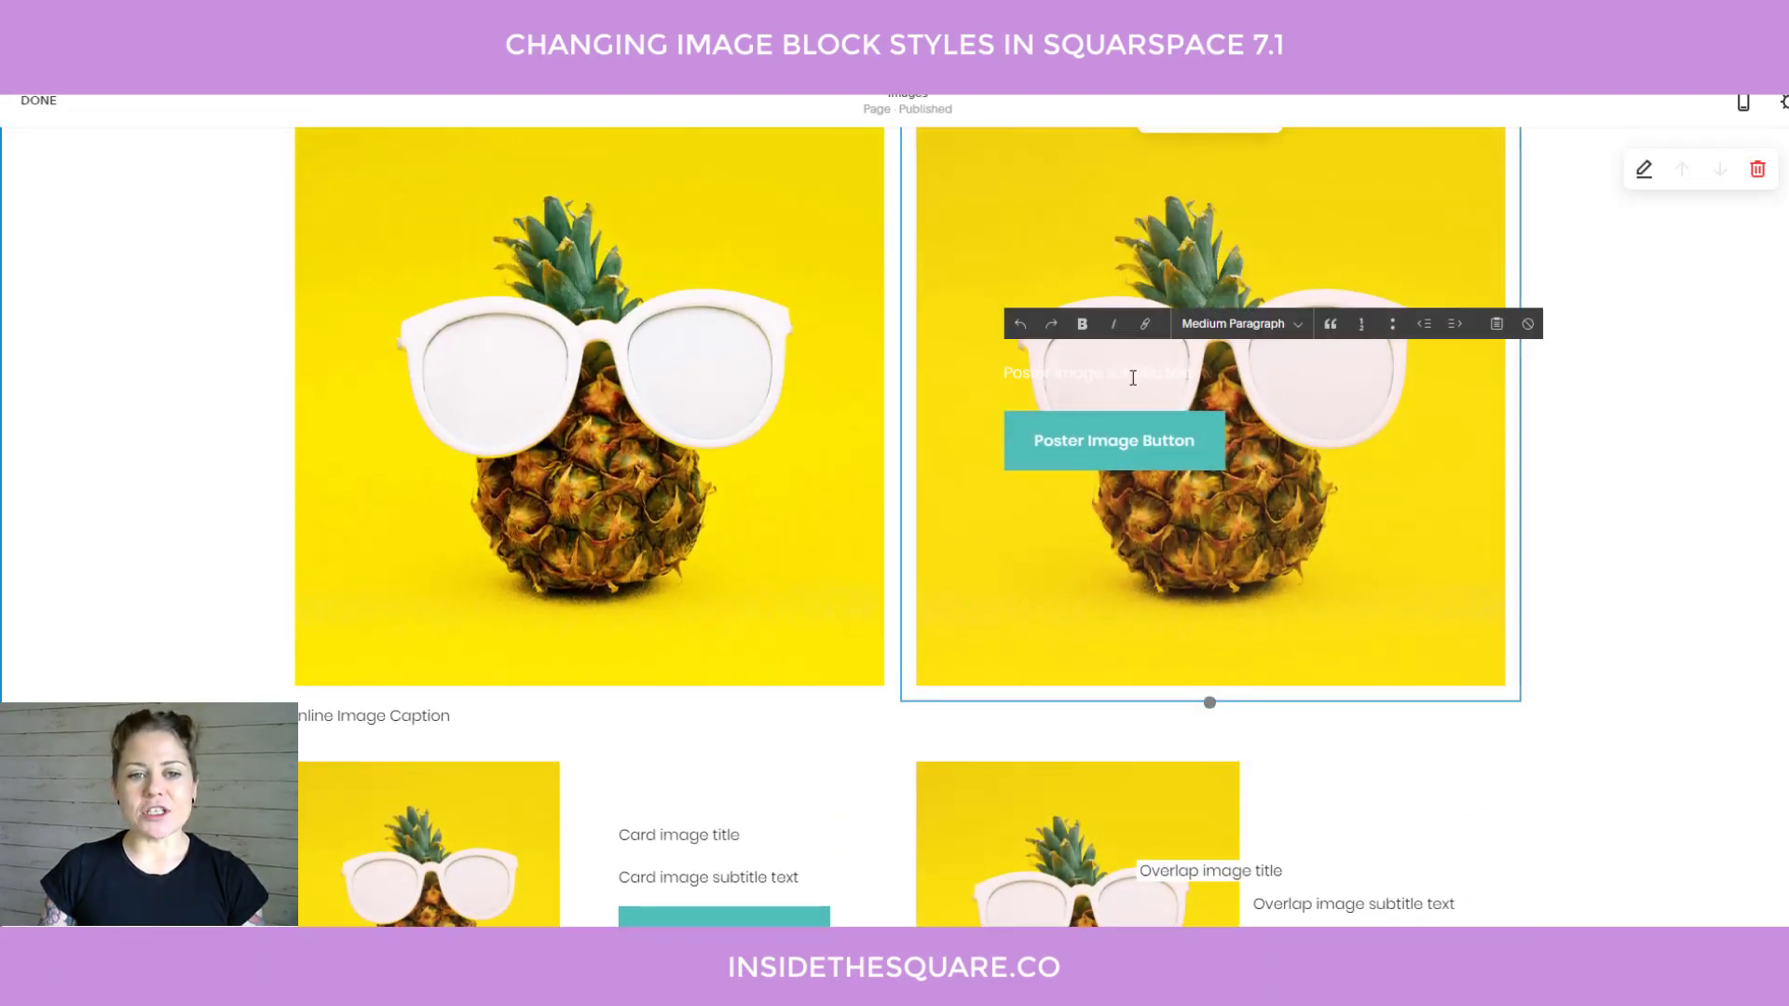
{"action": "left_click", "coordinate": [1287, 328]}
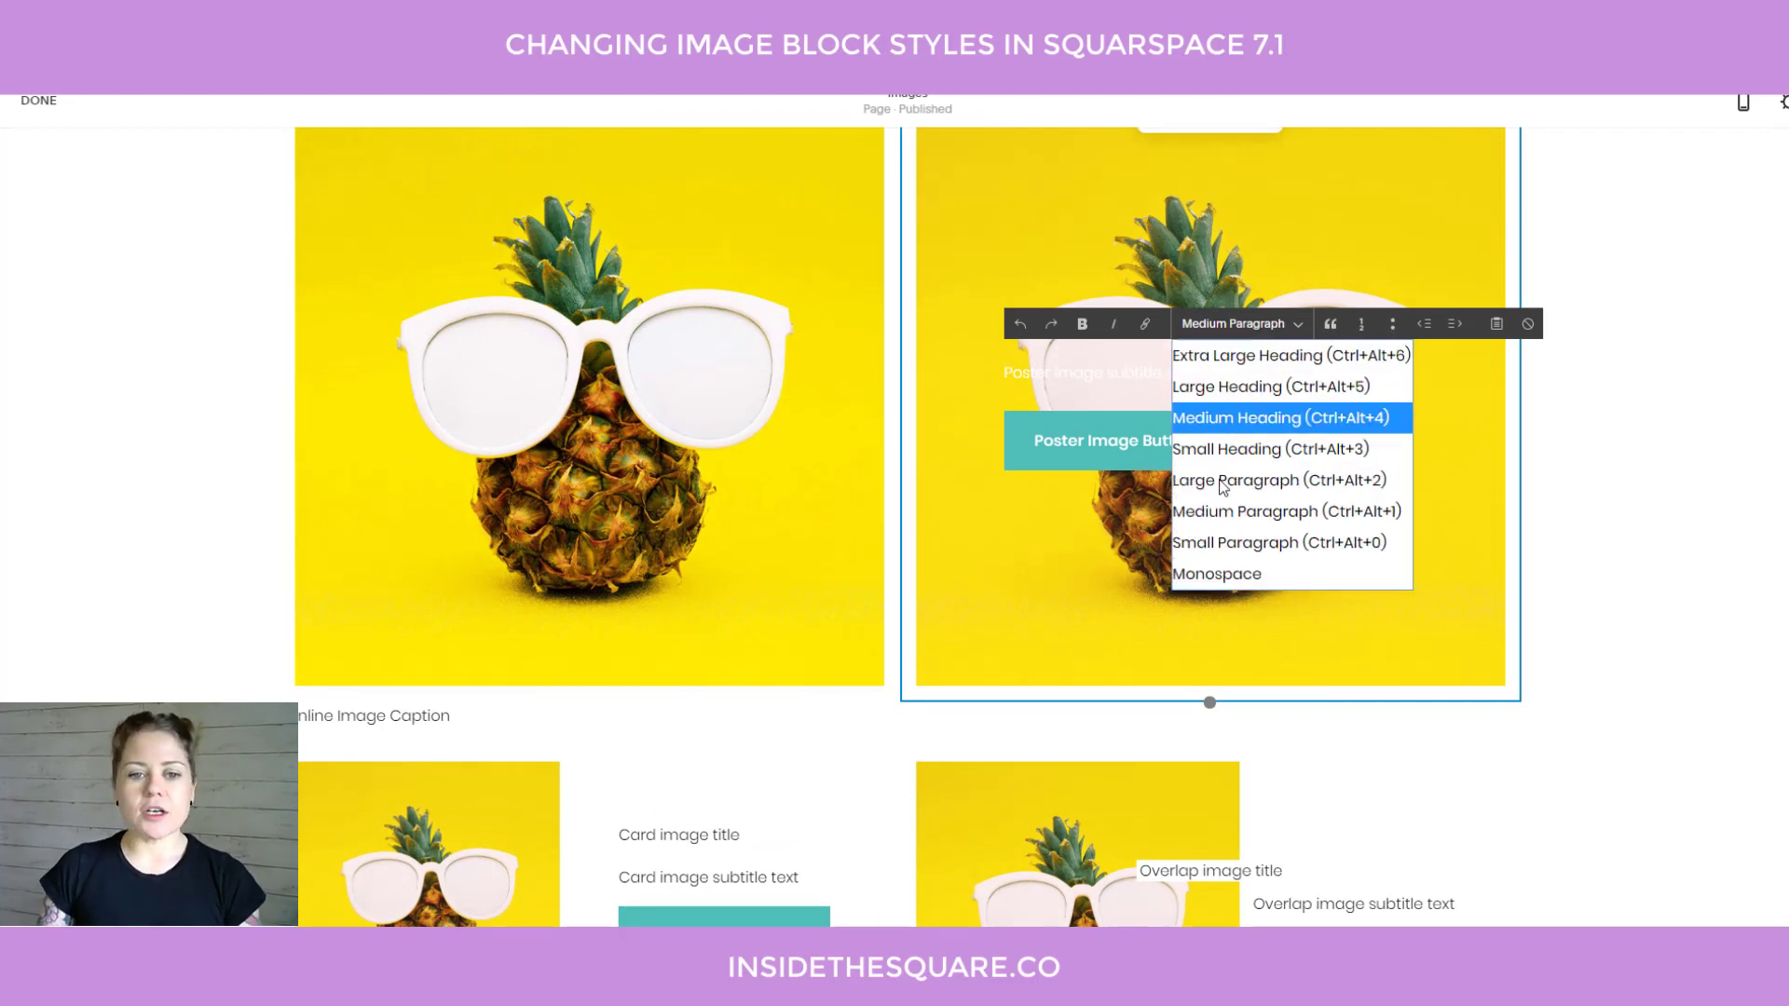
{"action": "scroll", "coordinate": [1115, 813], "scroll_direction": "down", "scroll_amount": 4}
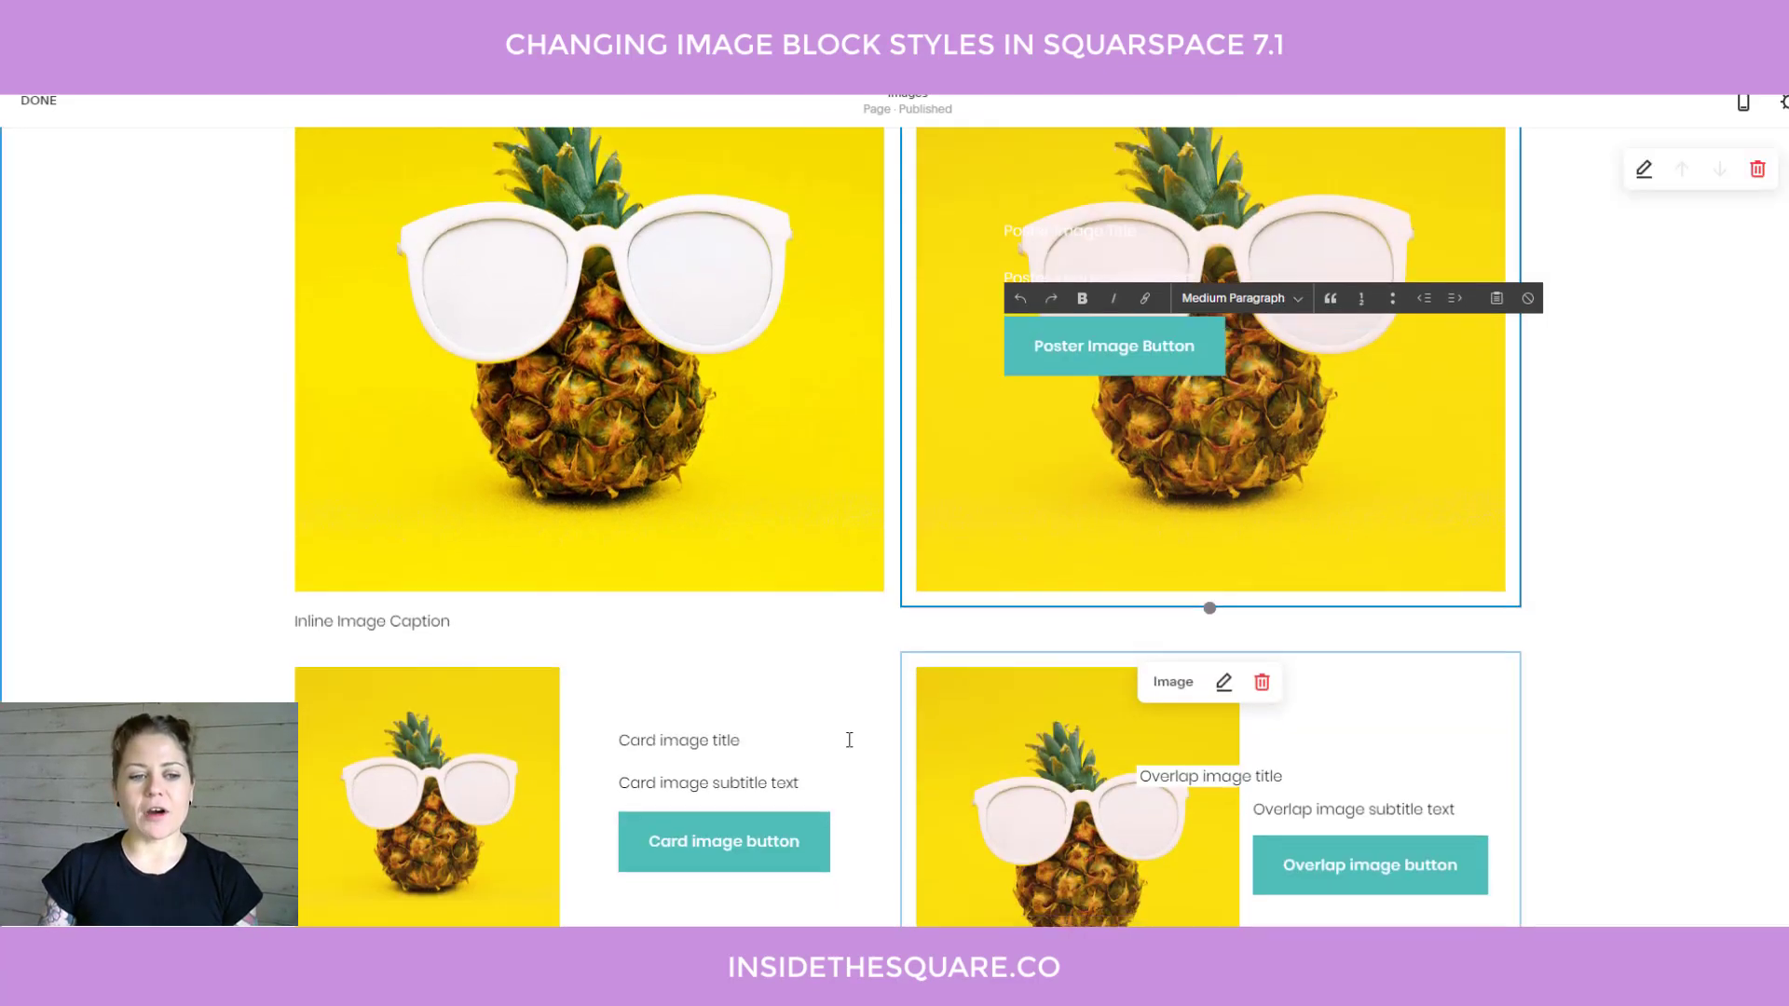
{"action": "left_click", "coordinate": [708, 456]}
{"action": "left_click", "coordinate": [849, 408]}
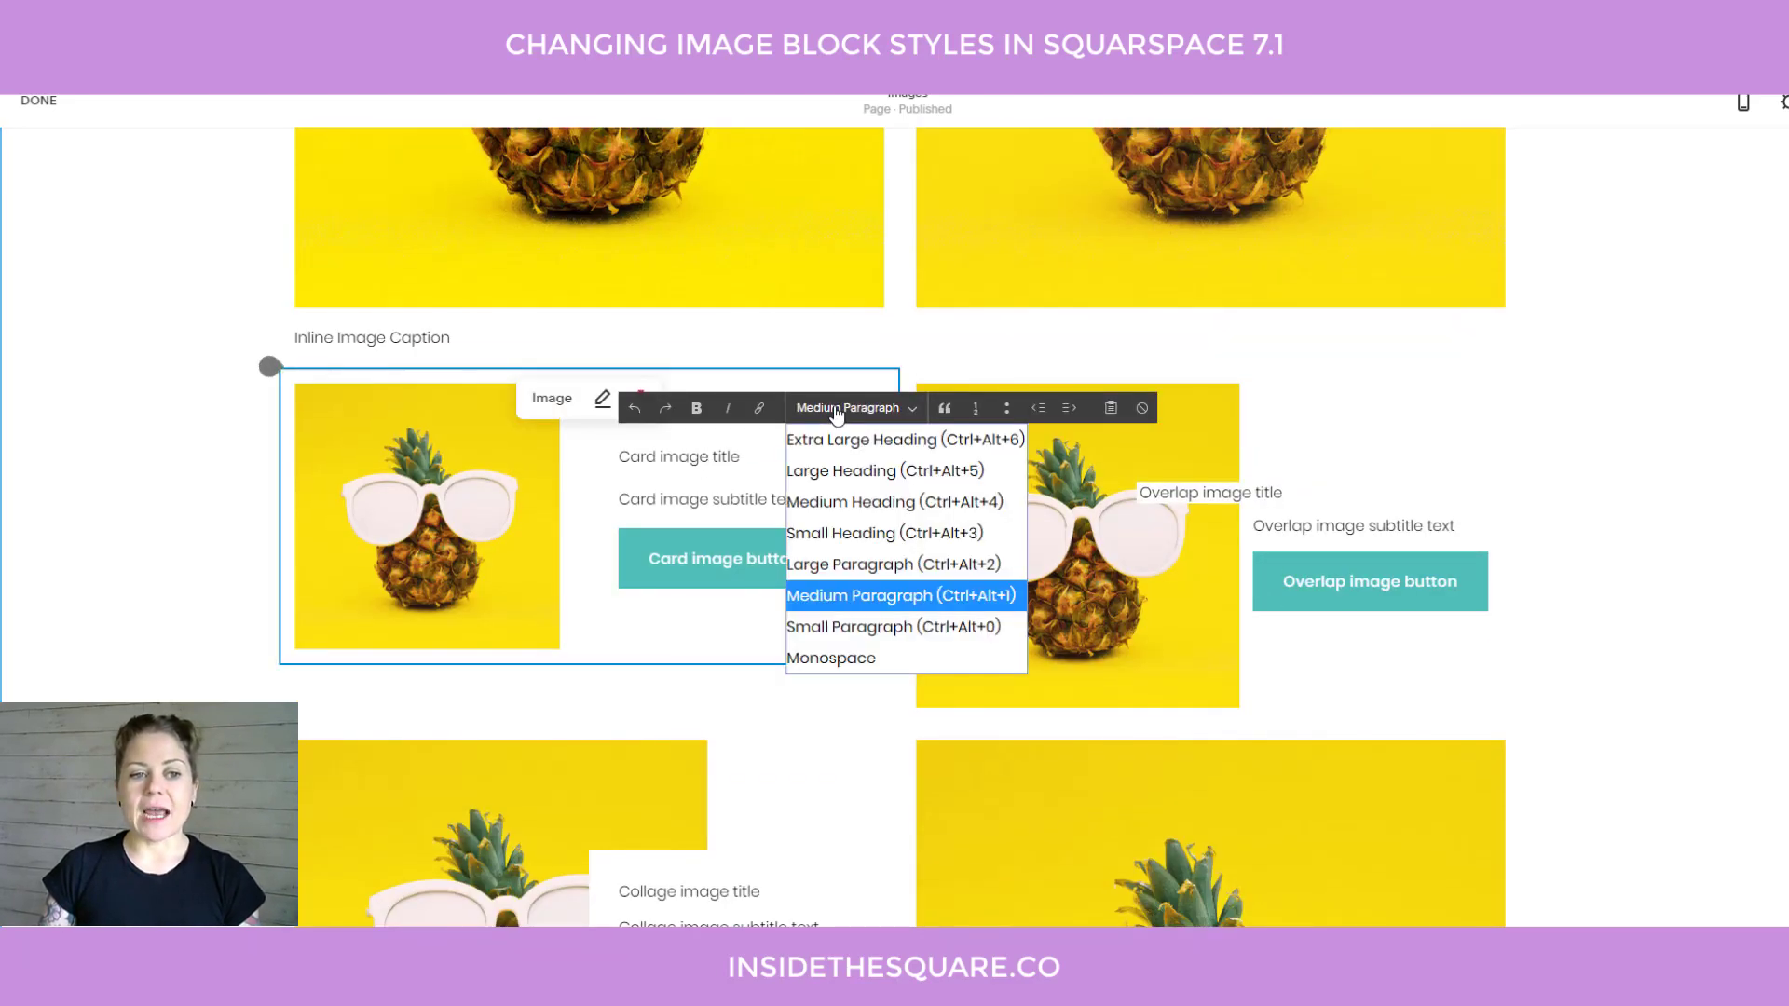
{"action": "left_click", "coordinate": [879, 438]}
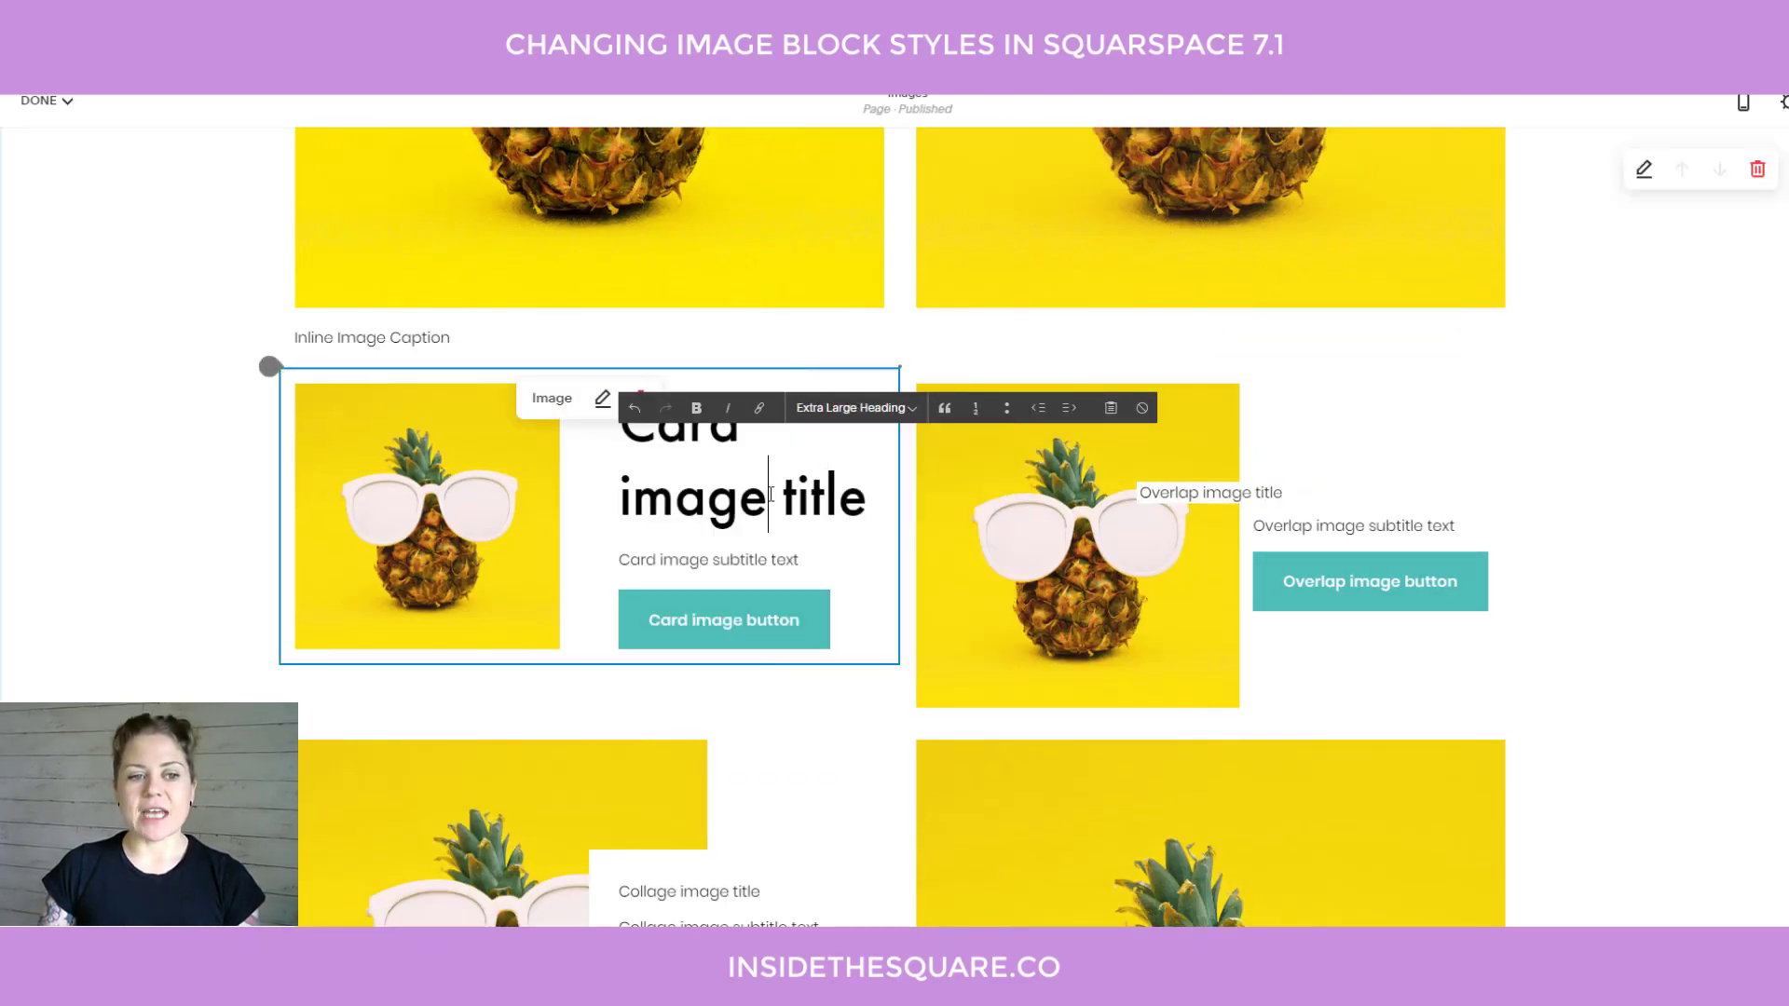
Set the overlap image subtitle to Small Heading and save the page.
{"action": "left_click", "coordinate": [1351, 524]}
{"action": "left_click", "coordinate": [1486, 477]}
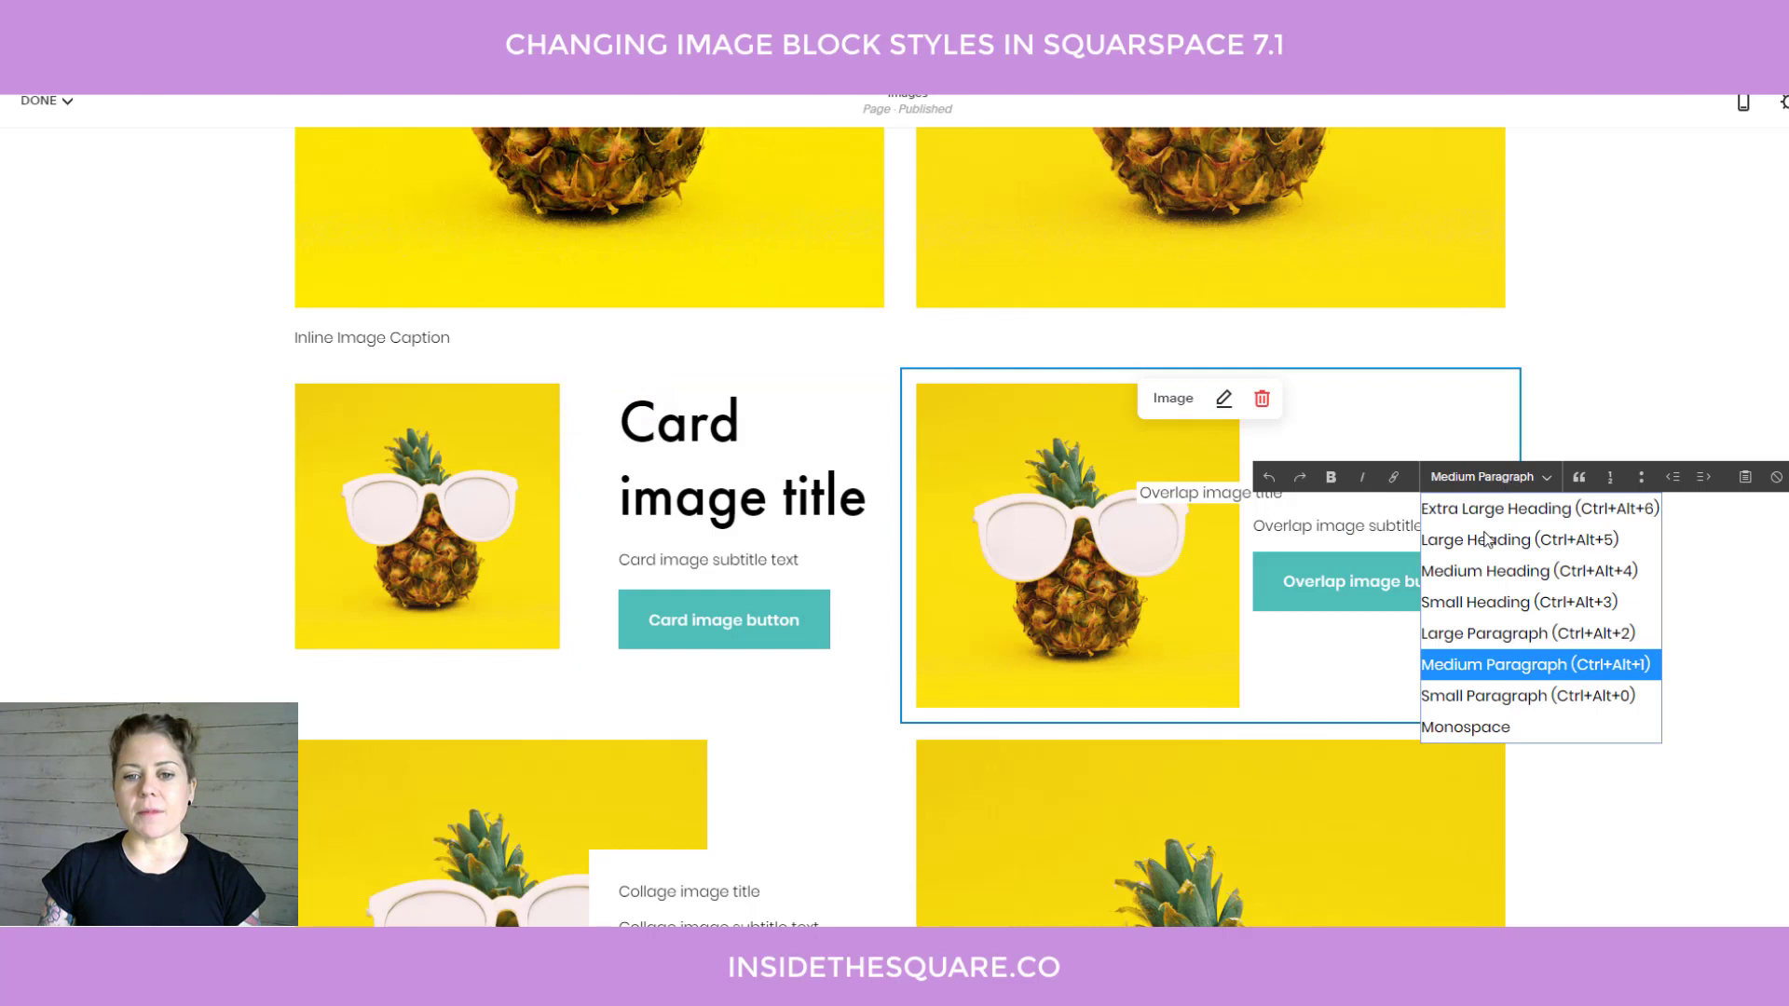
{"action": "left_click", "coordinate": [1491, 601]}
{"action": "scroll", "coordinate": [754, 456], "scroll_direction": "down", "scroll_amount": 1}
{"action": "left_click", "coordinate": [1677, 571]}
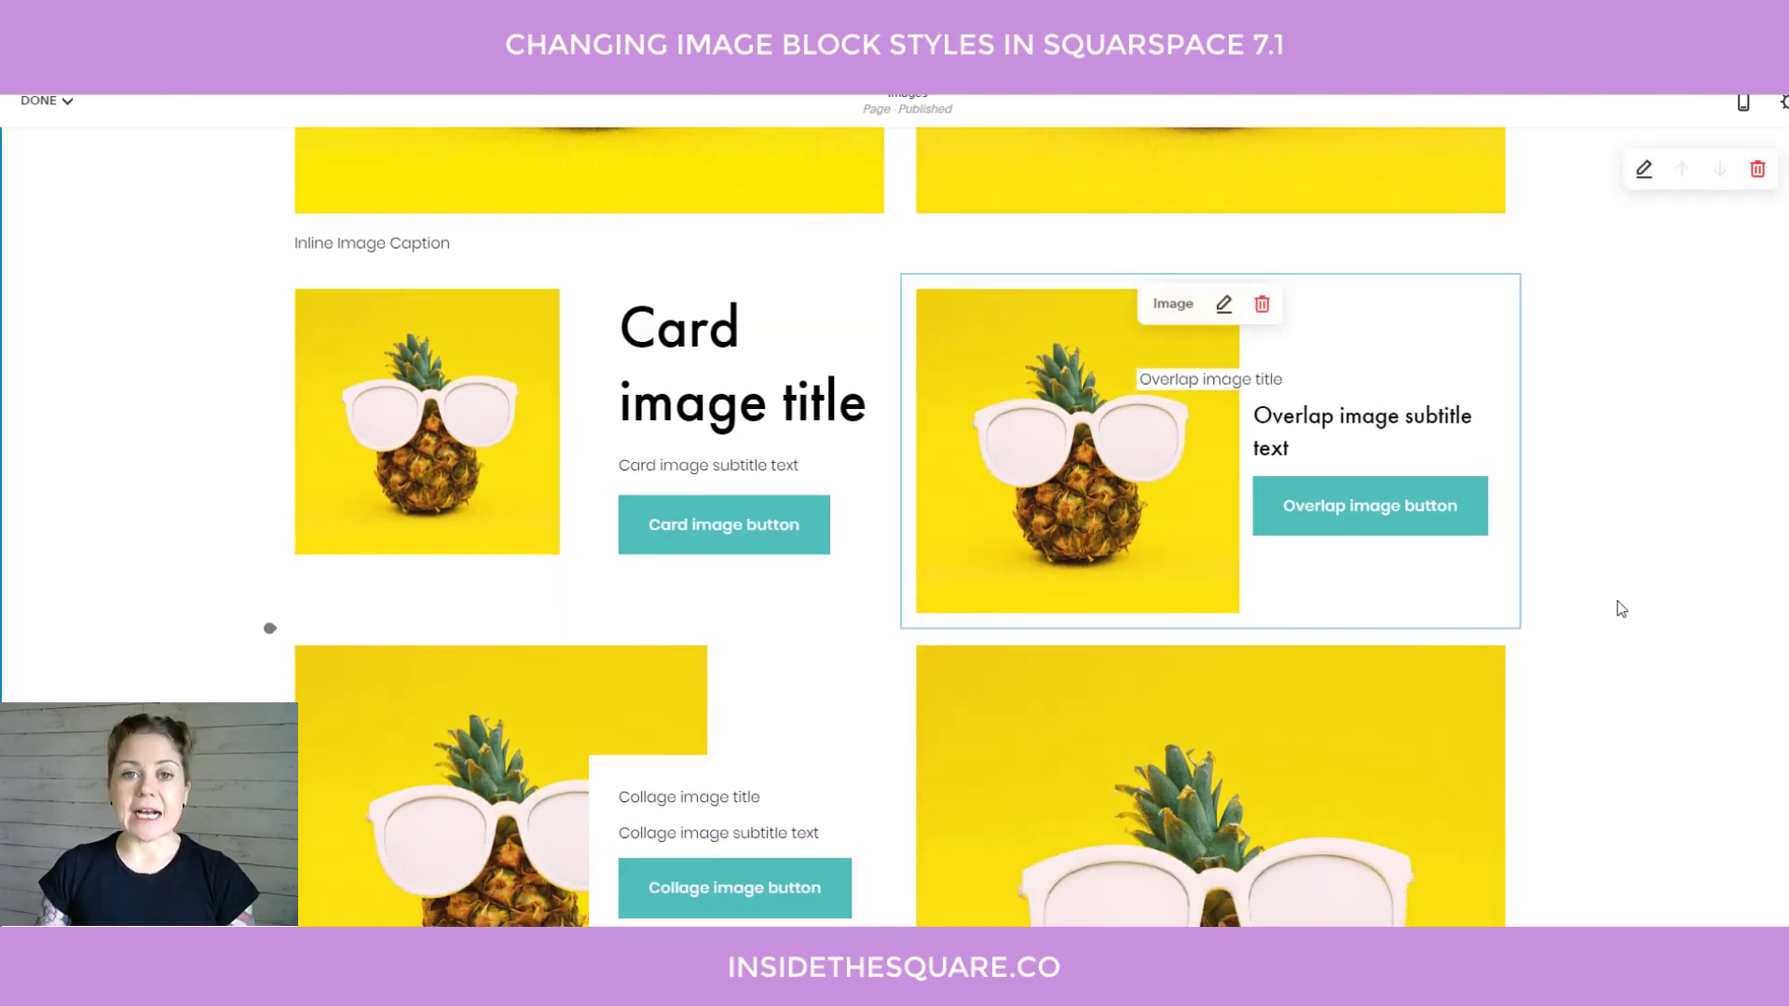
{"action": "left_click", "coordinate": [1295, 415]}
{"action": "left_click", "coordinate": [1493, 362]}
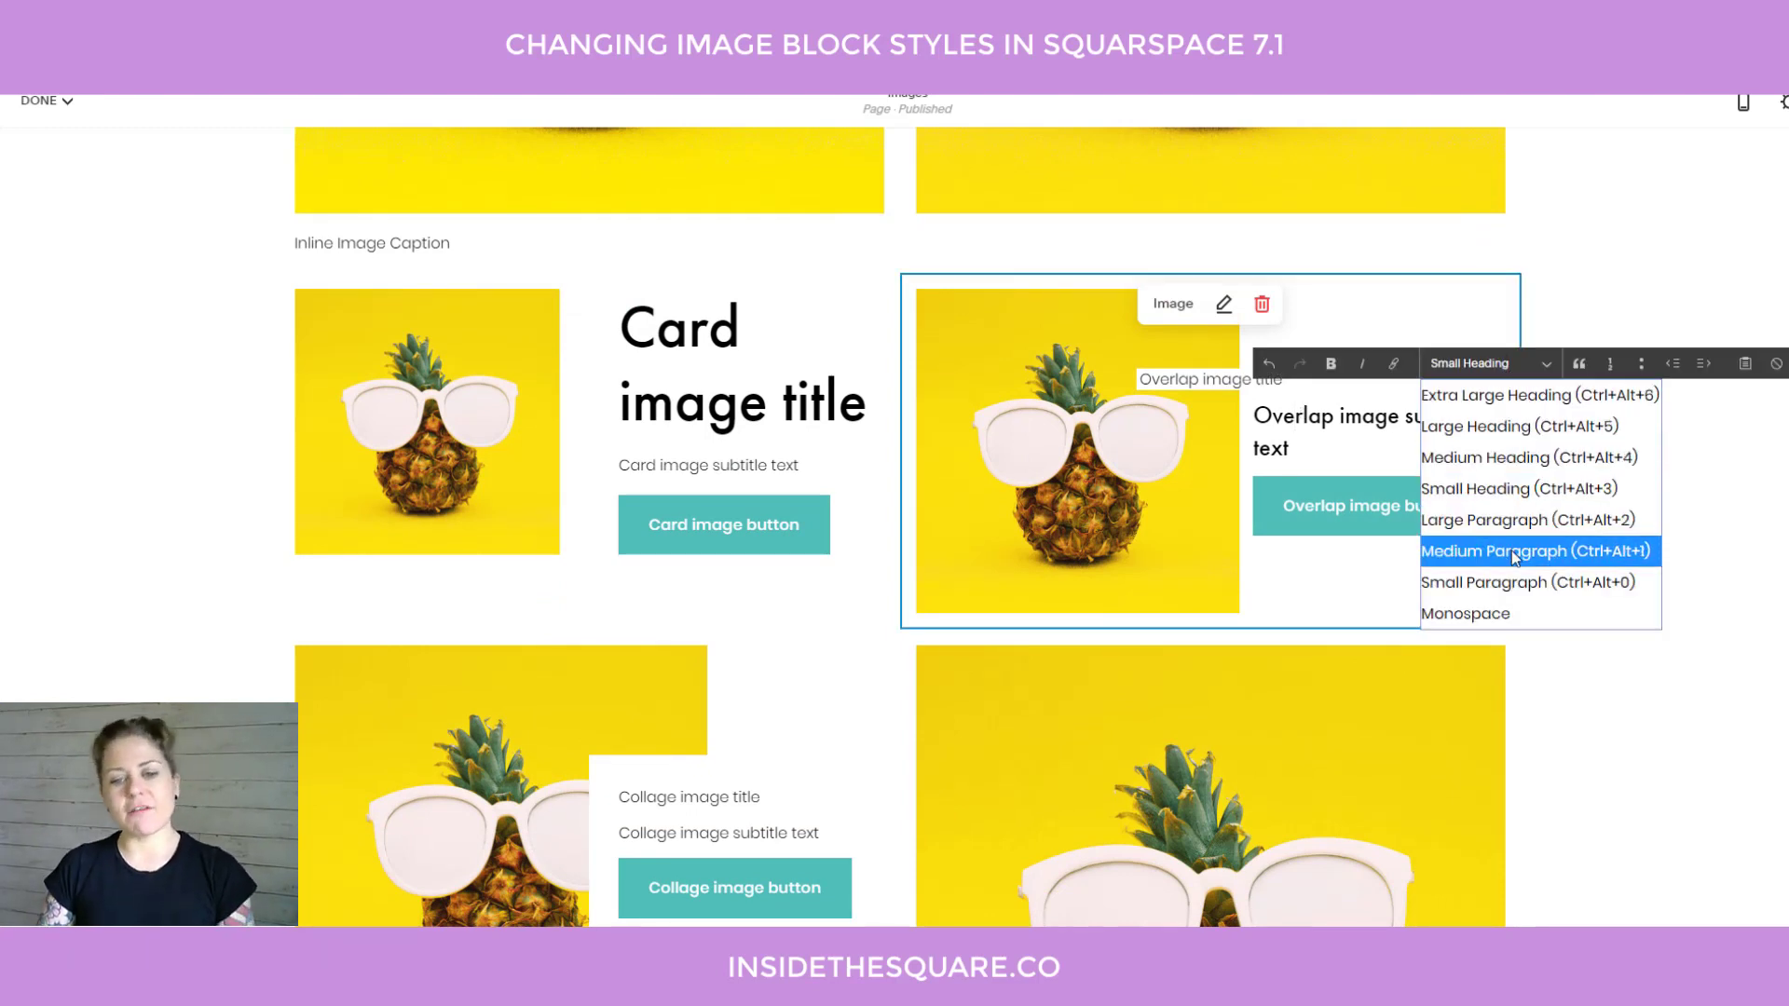
{"action": "left_click", "coordinate": [1554, 657]}
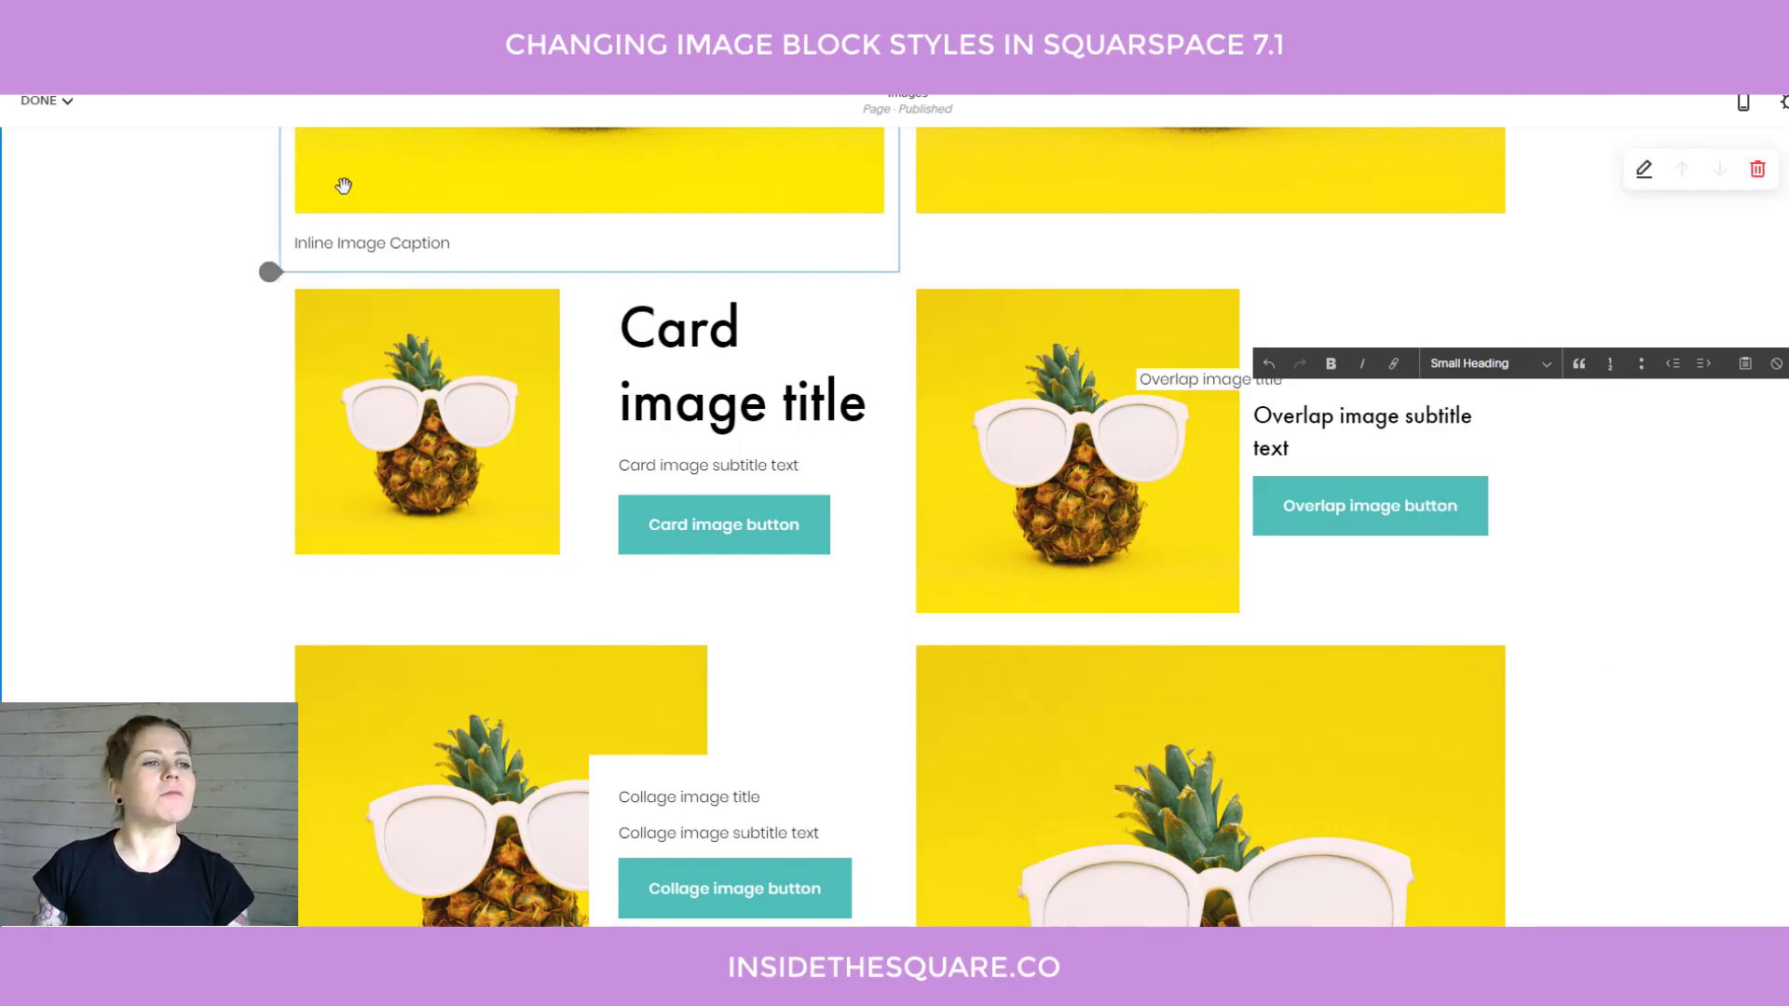
{"action": "left_click", "coordinate": [44, 100]}
{"action": "left_click", "coordinate": [49, 138]}
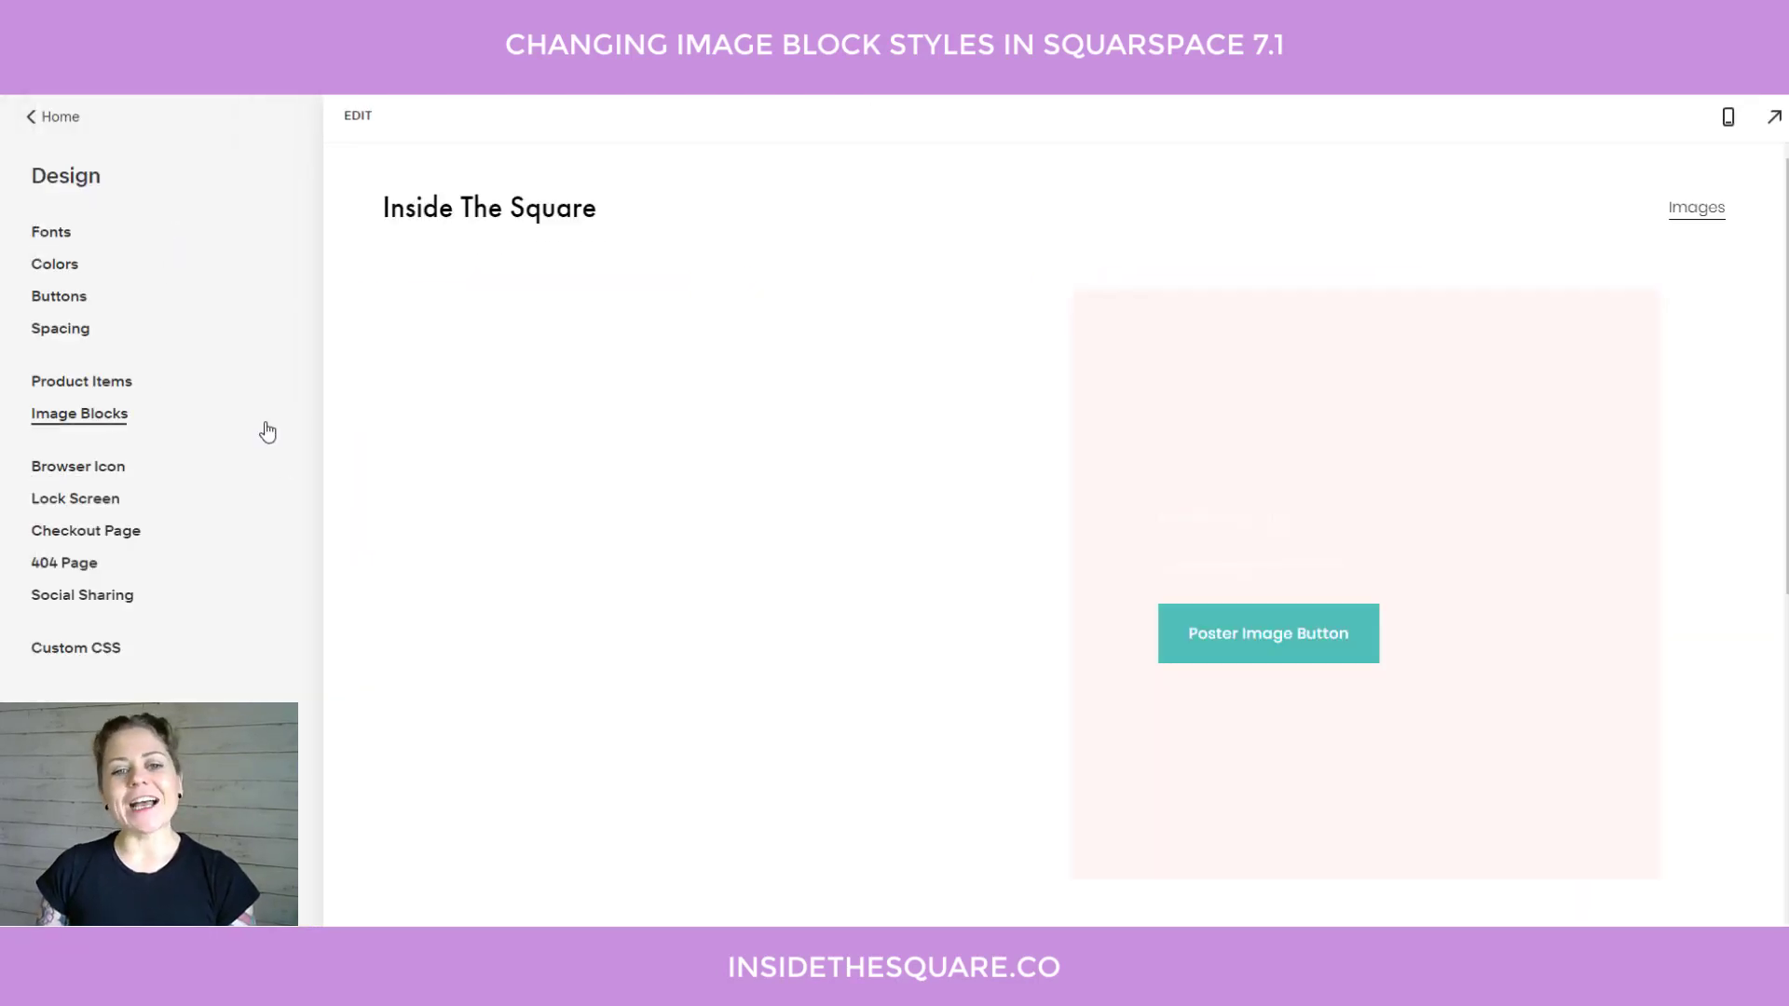
Go back to the main site menu and open the Design panel.
{"action": "scroll", "coordinate": [755, 611], "scroll_direction": "up", "scroll_amount": 5}
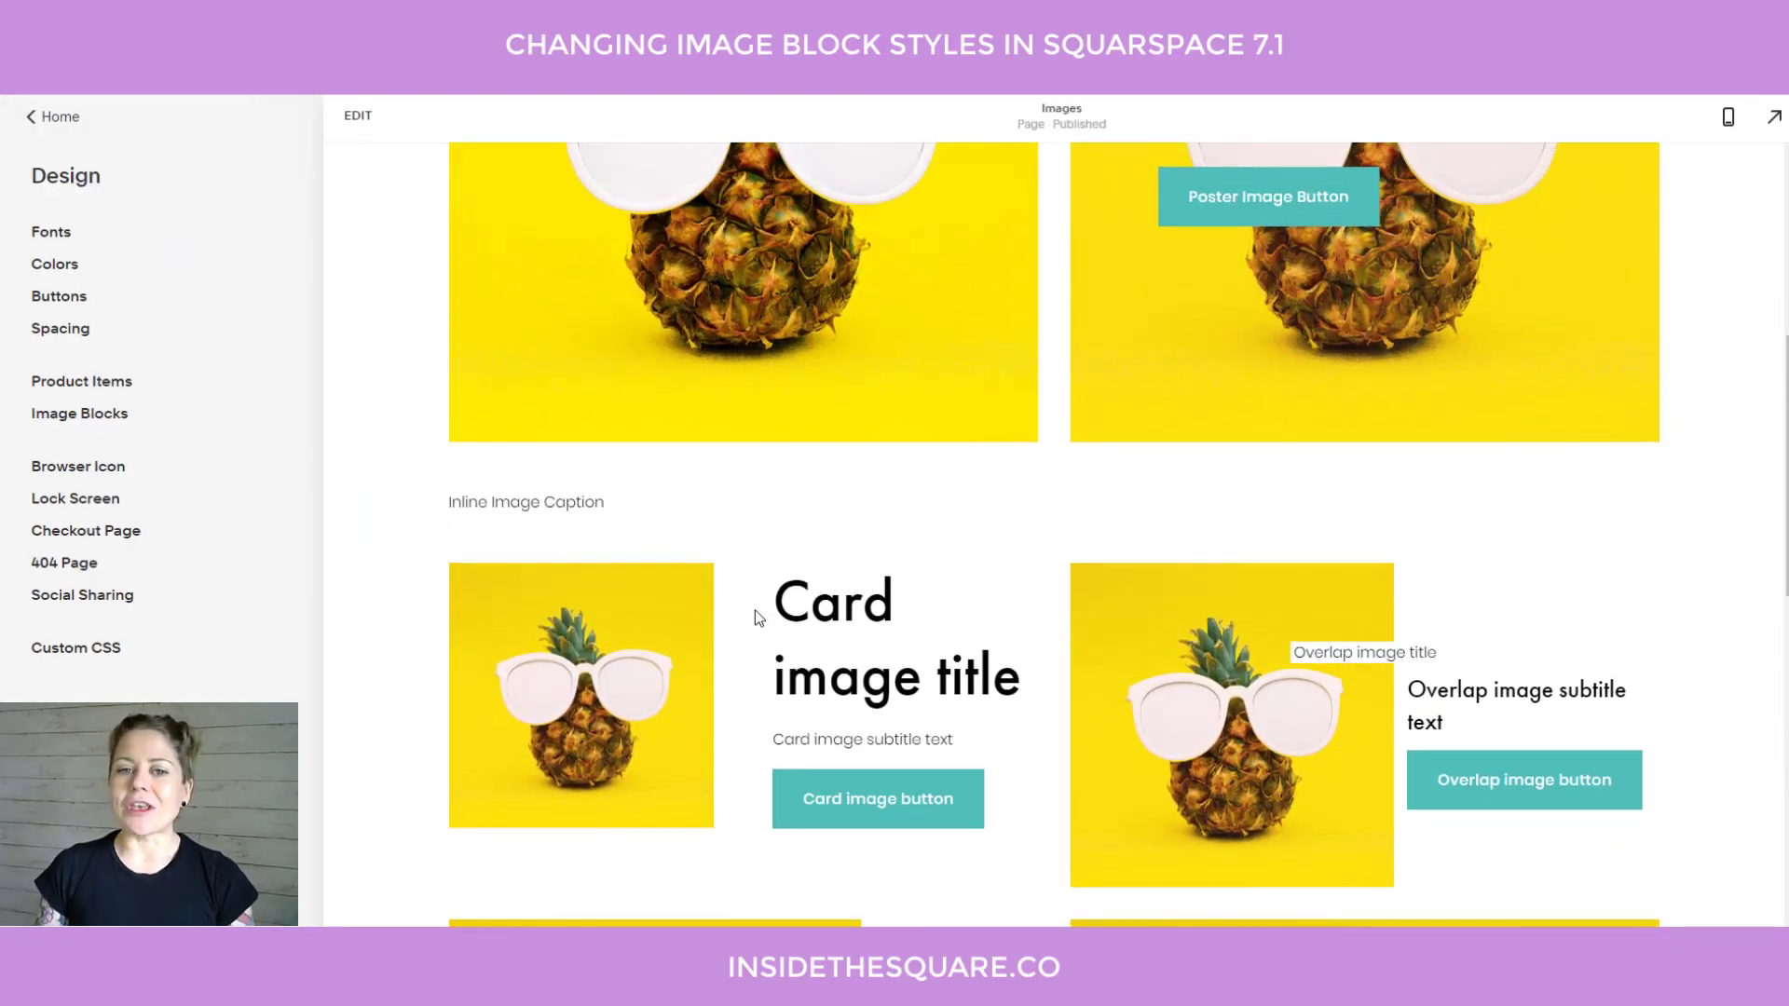
{"action": "scroll", "coordinate": [772, 618], "scroll_direction": "down", "scroll_amount": 3}
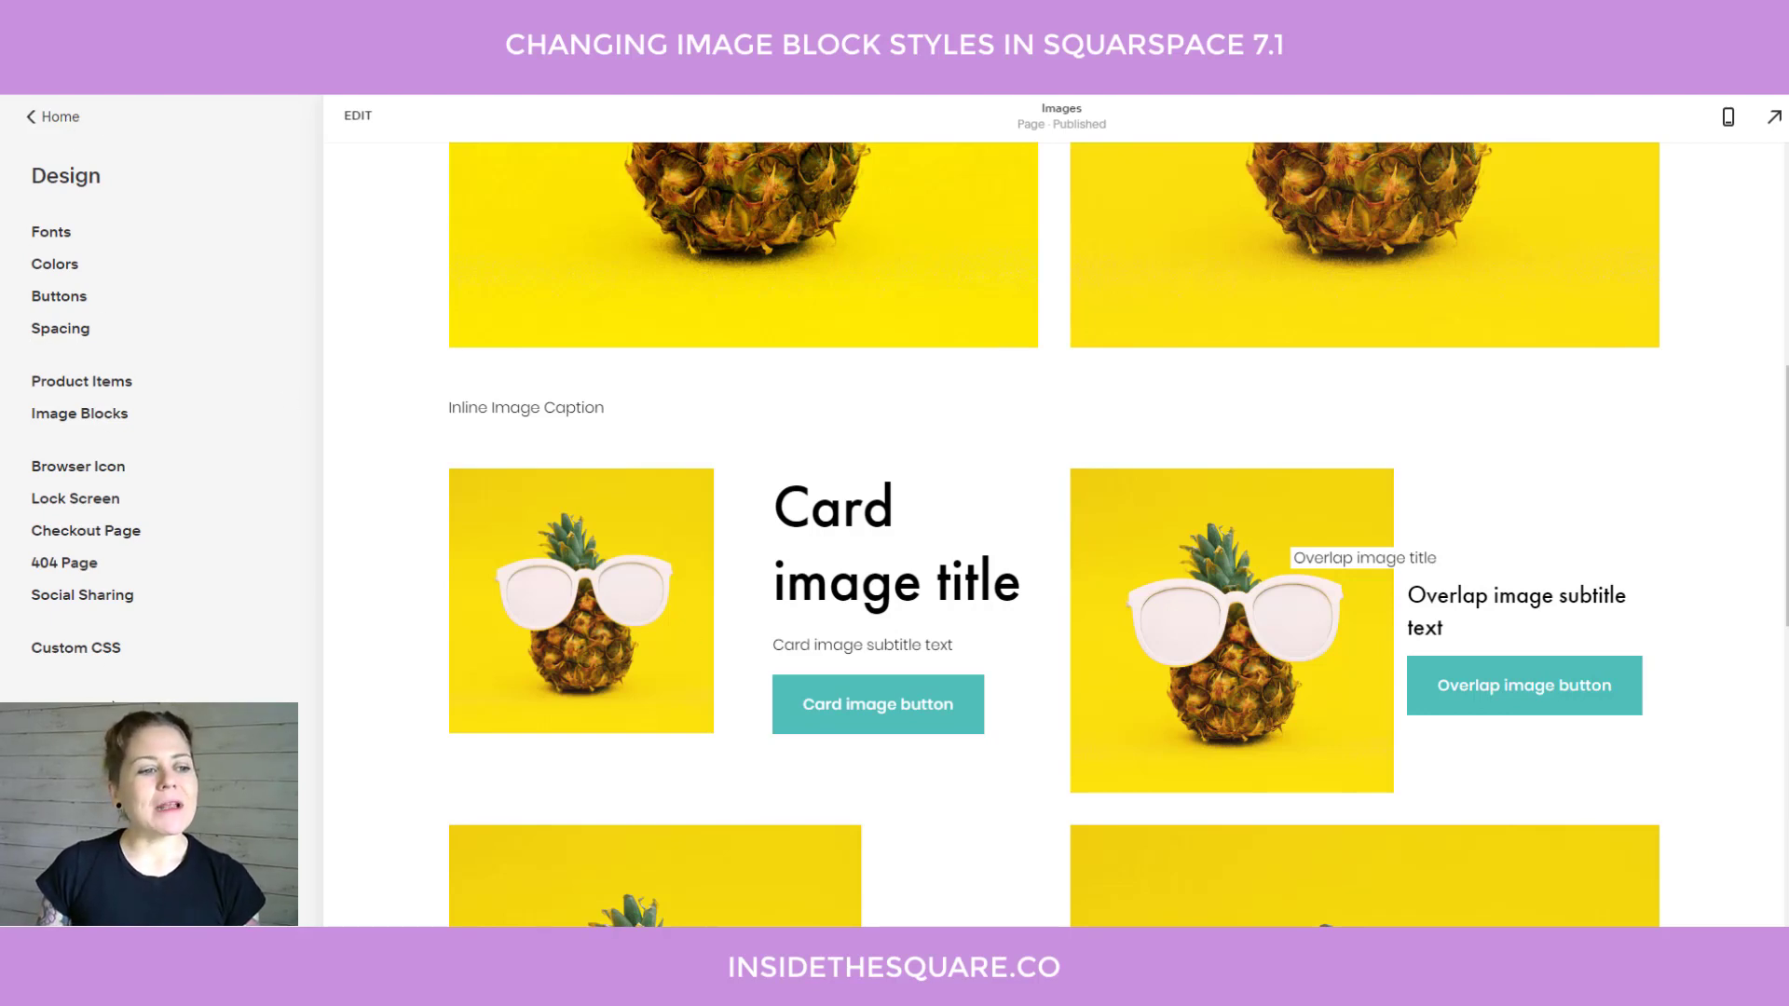
{"action": "left_click", "coordinate": [53, 114]}
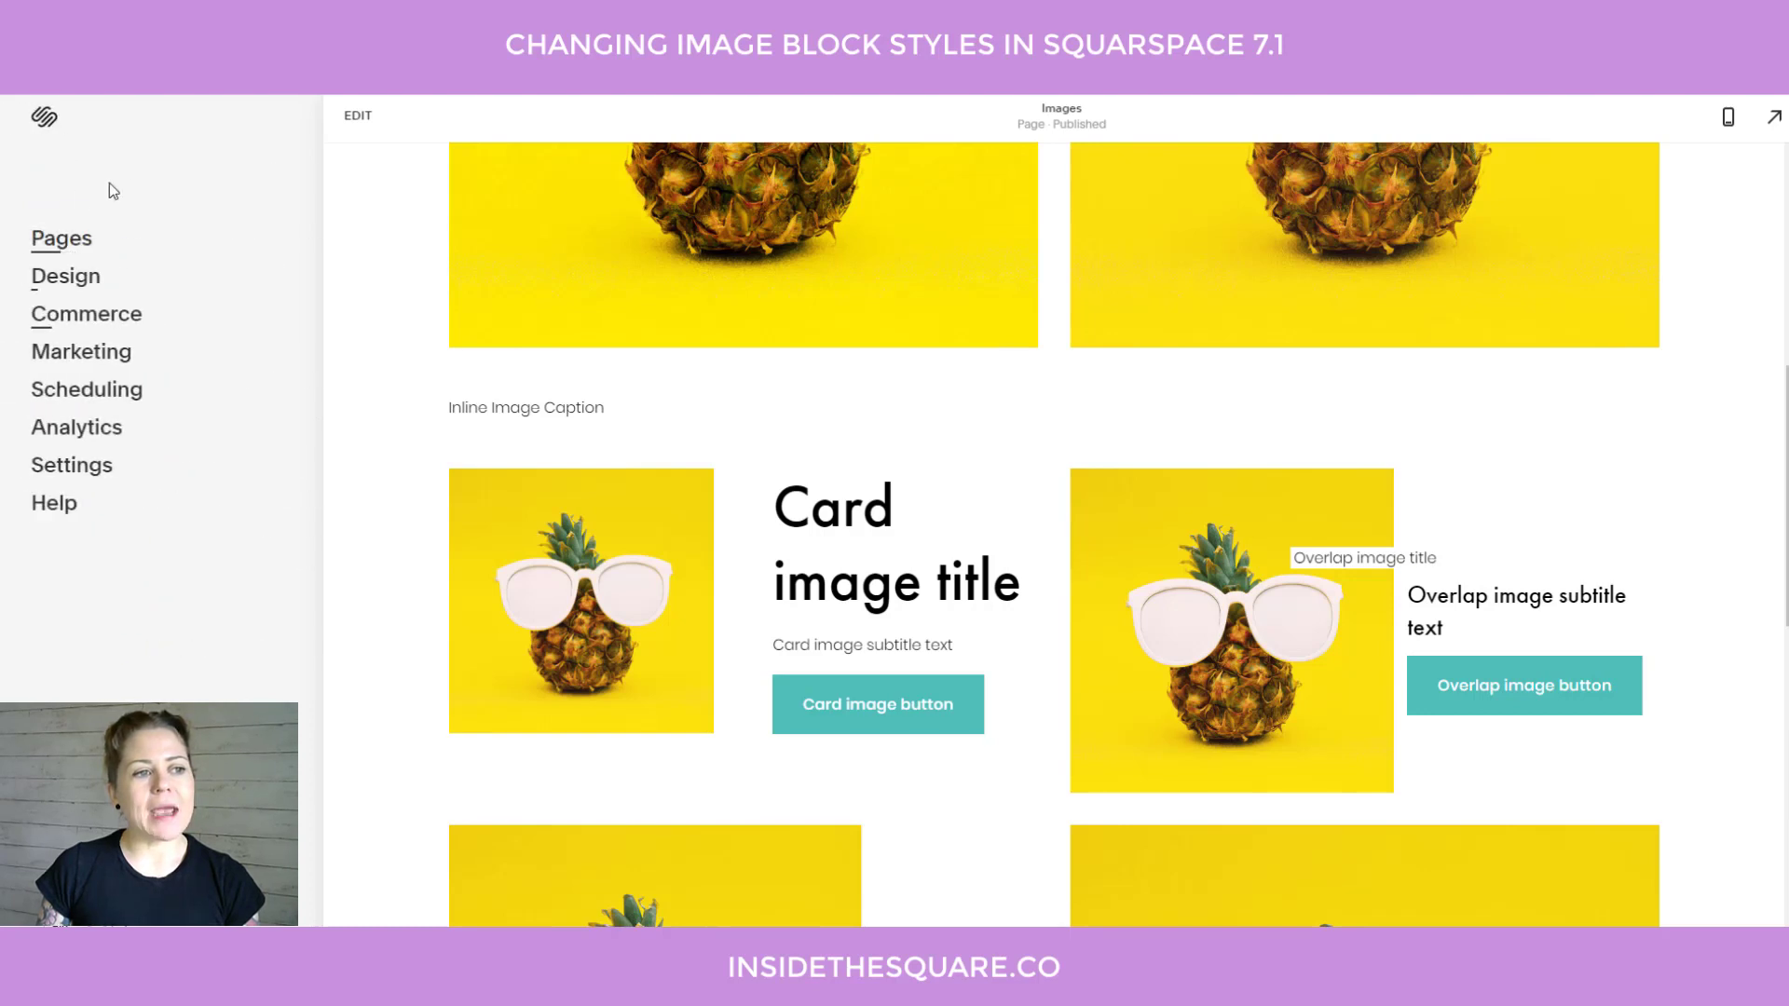
{"action": "left_click", "coordinate": [85, 282]}
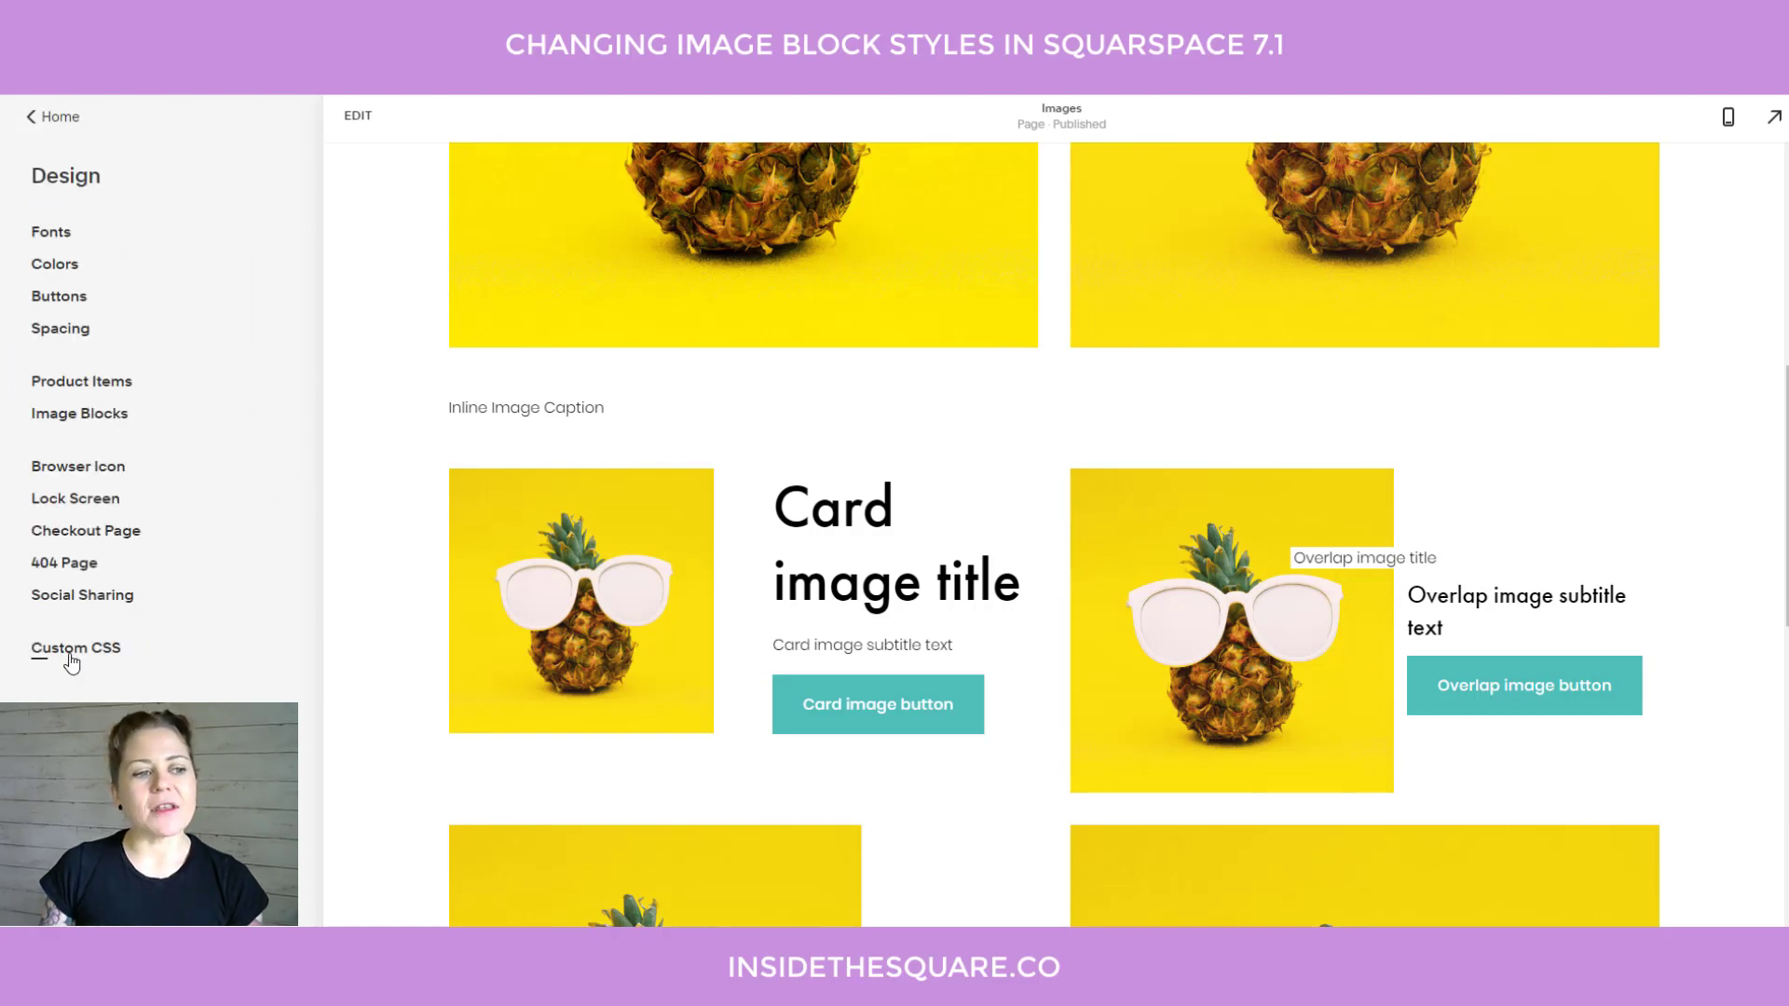
Add the rule .image-button a{border-radius:35px} in Custom CSS.
{"action": "left_click", "coordinate": [75, 648]}
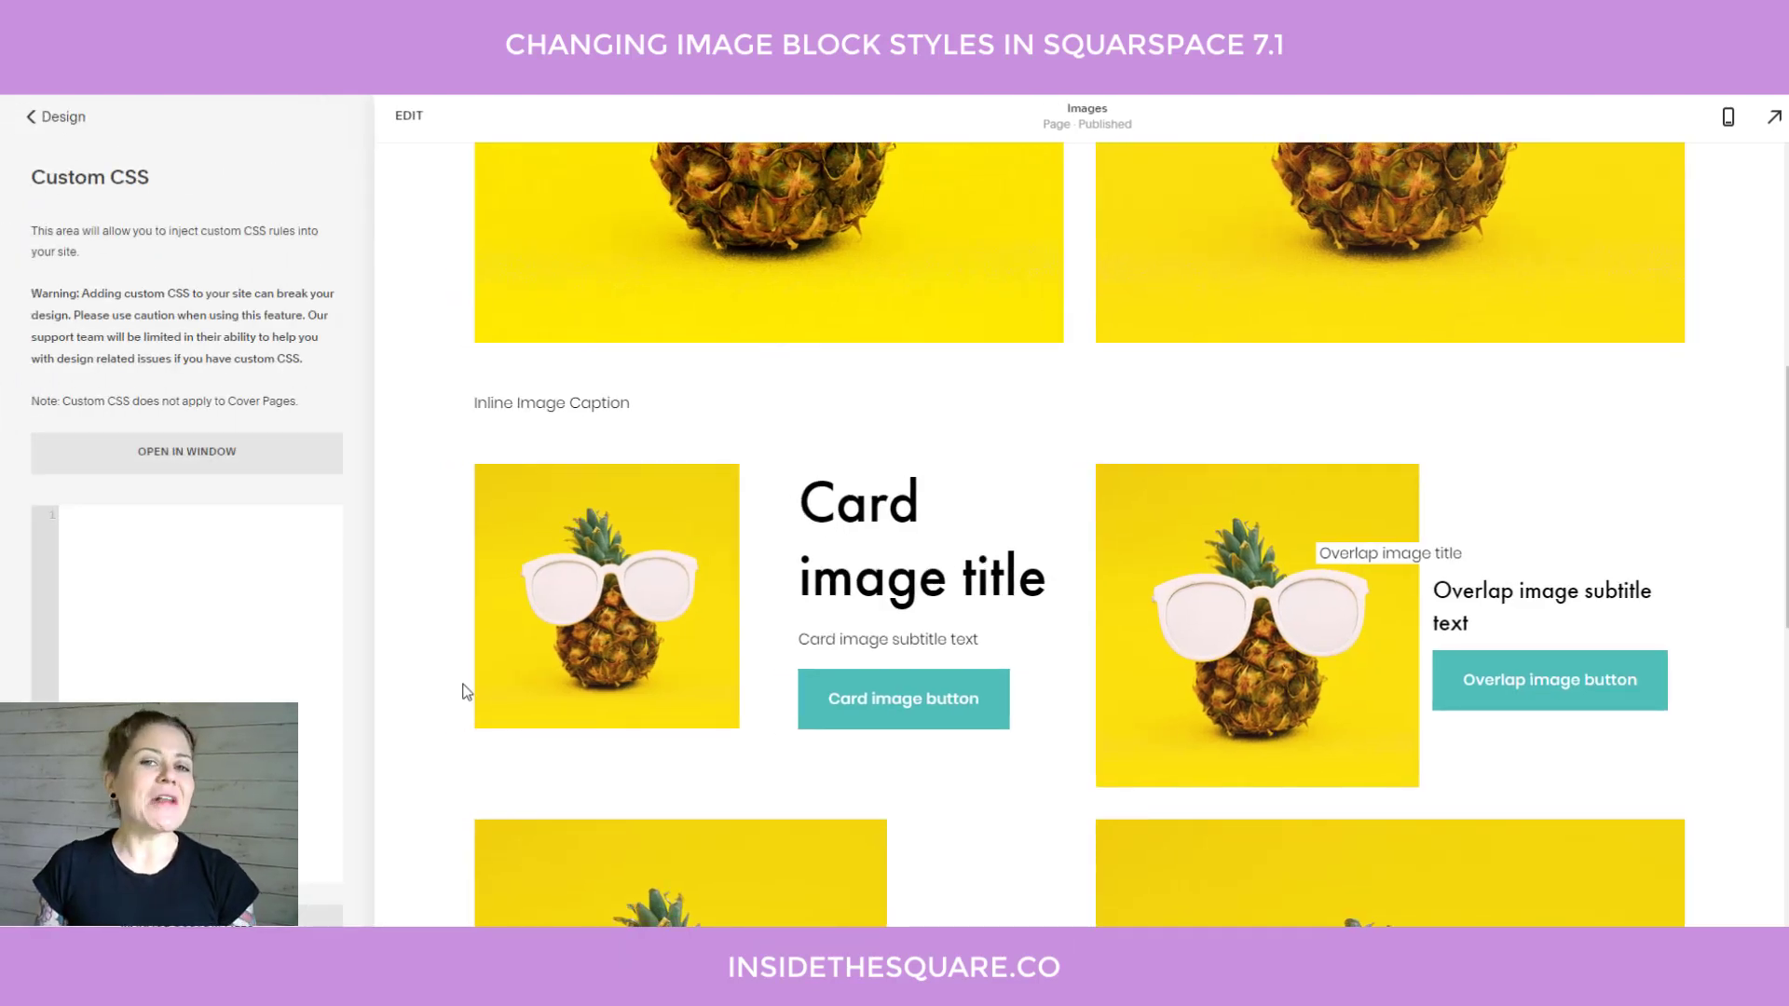
{"action": "scroll", "coordinate": [1165, 605], "scroll_direction": "up", "scroll_amount": 3}
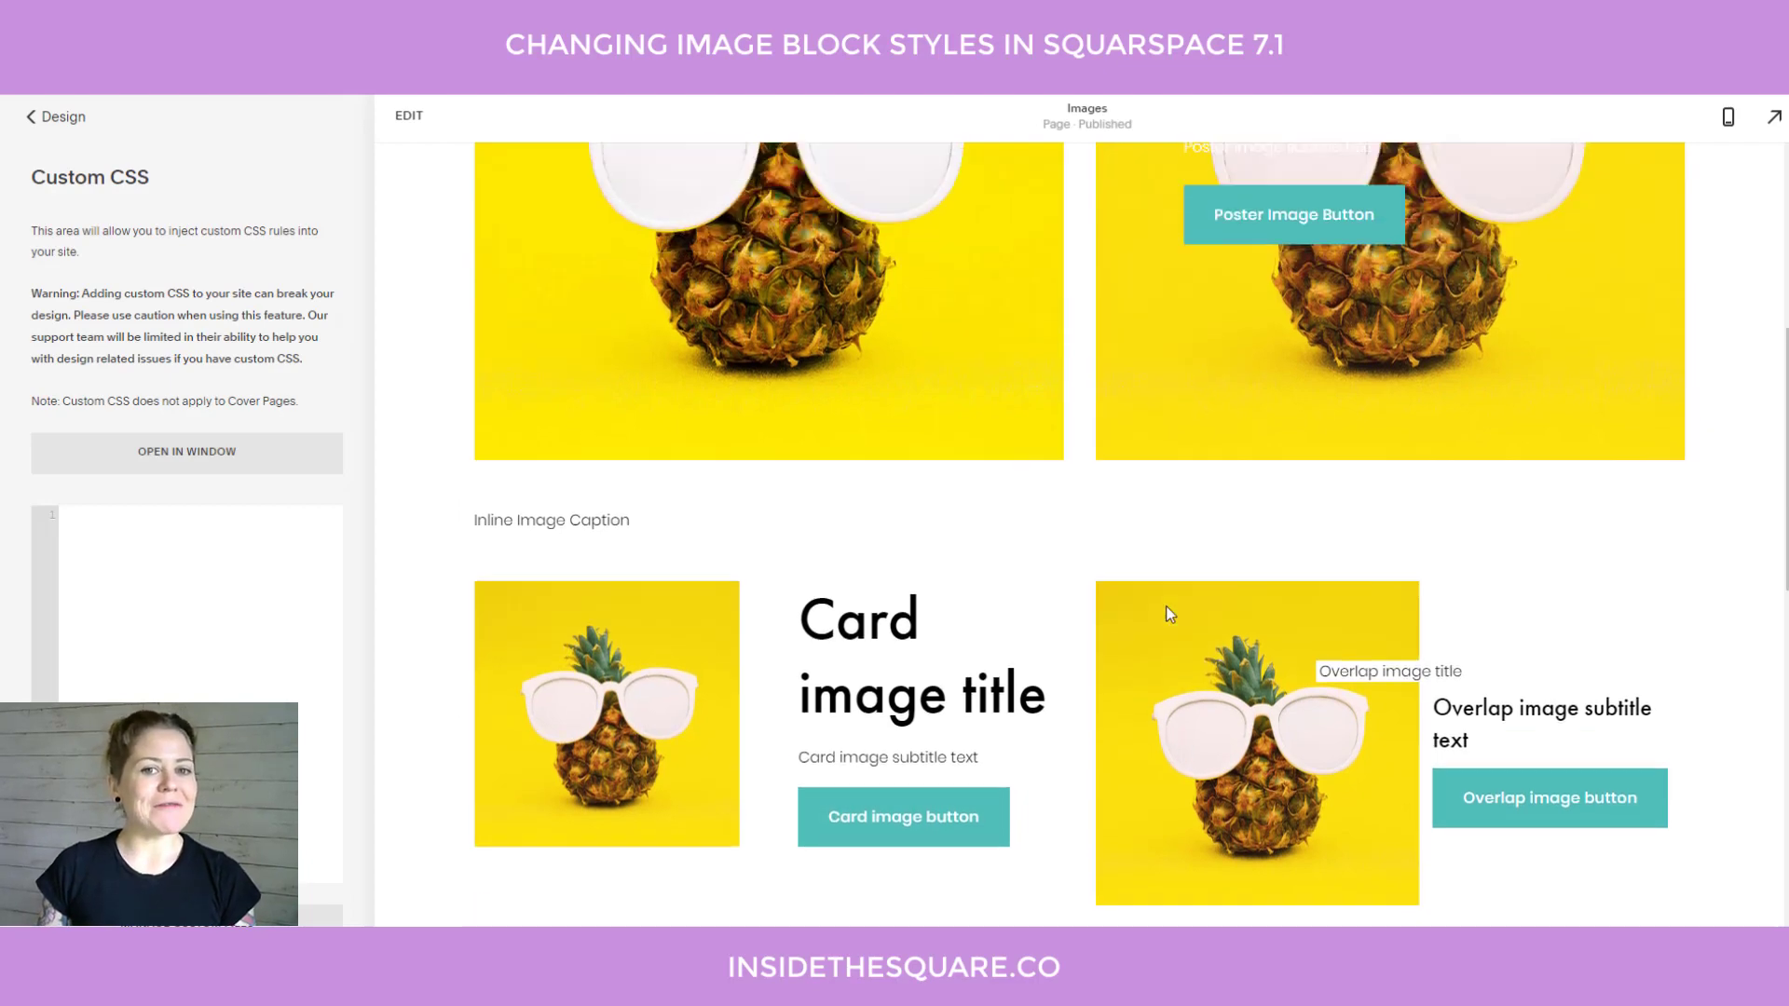
{"action": "scroll", "coordinate": [1171, 615], "scroll_direction": "down", "scroll_amount": 4}
{"action": "scroll", "coordinate": [1170, 615], "scroll_direction": "down", "scroll_amount": 3}
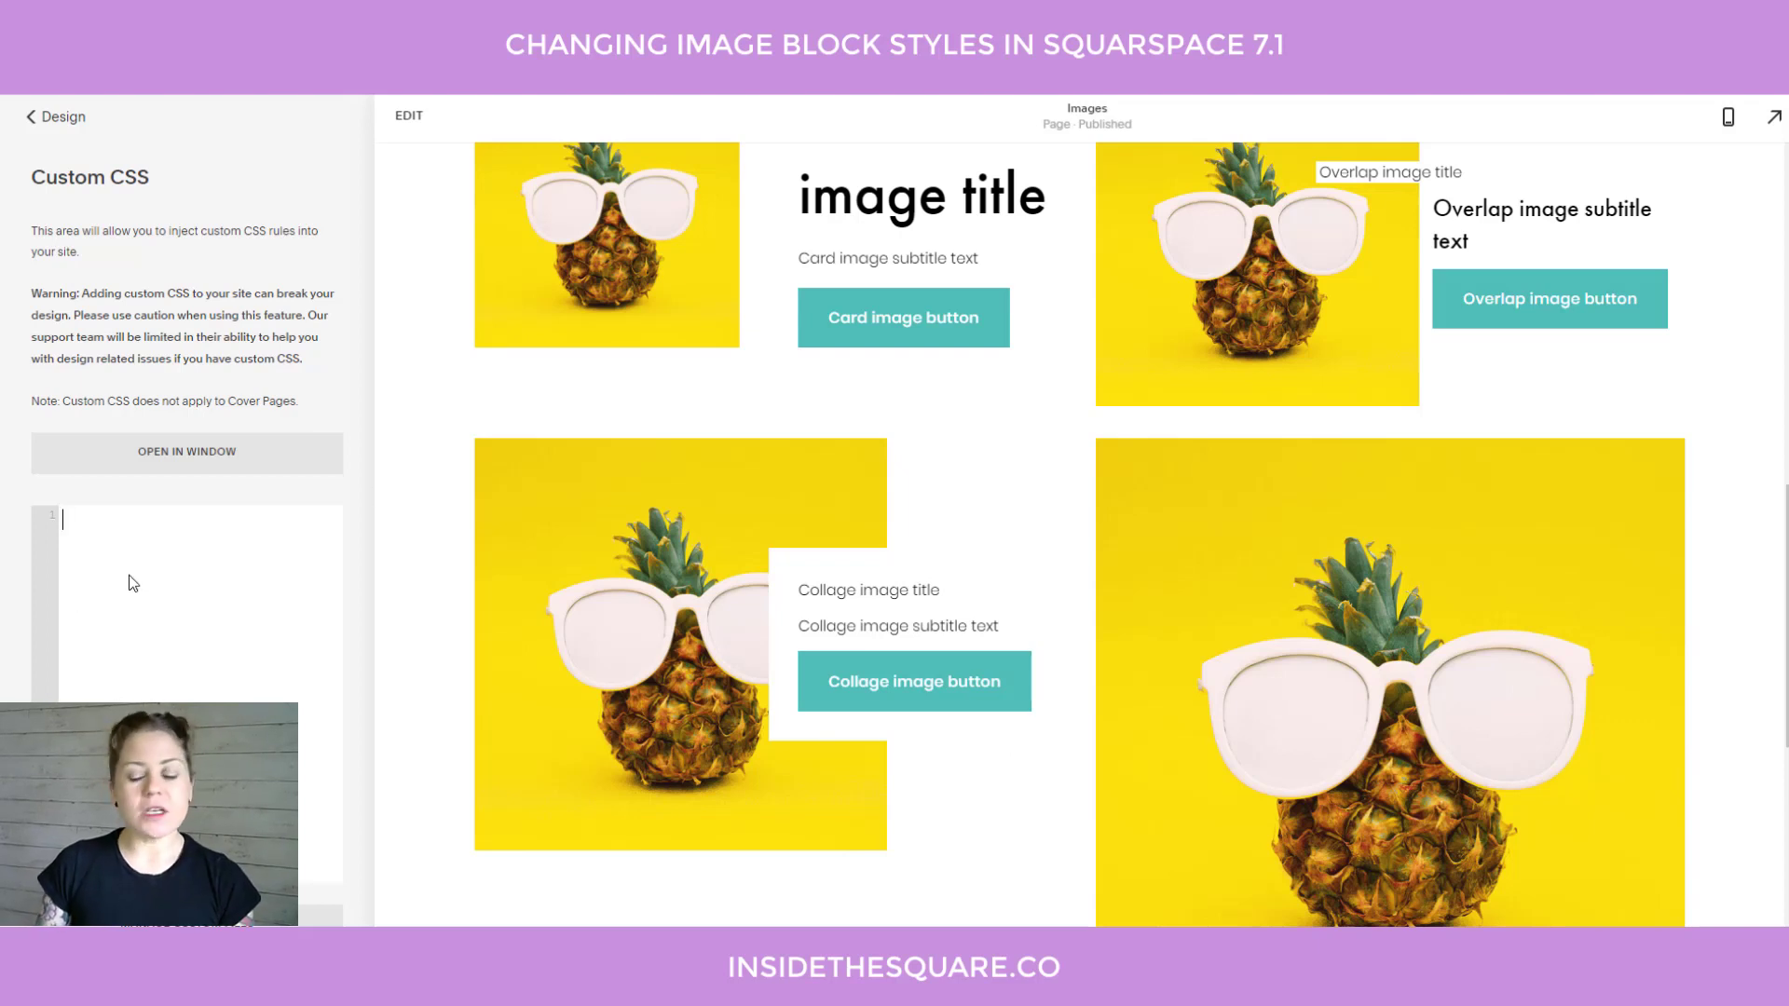
{"action": "type", "text": ".ima"}
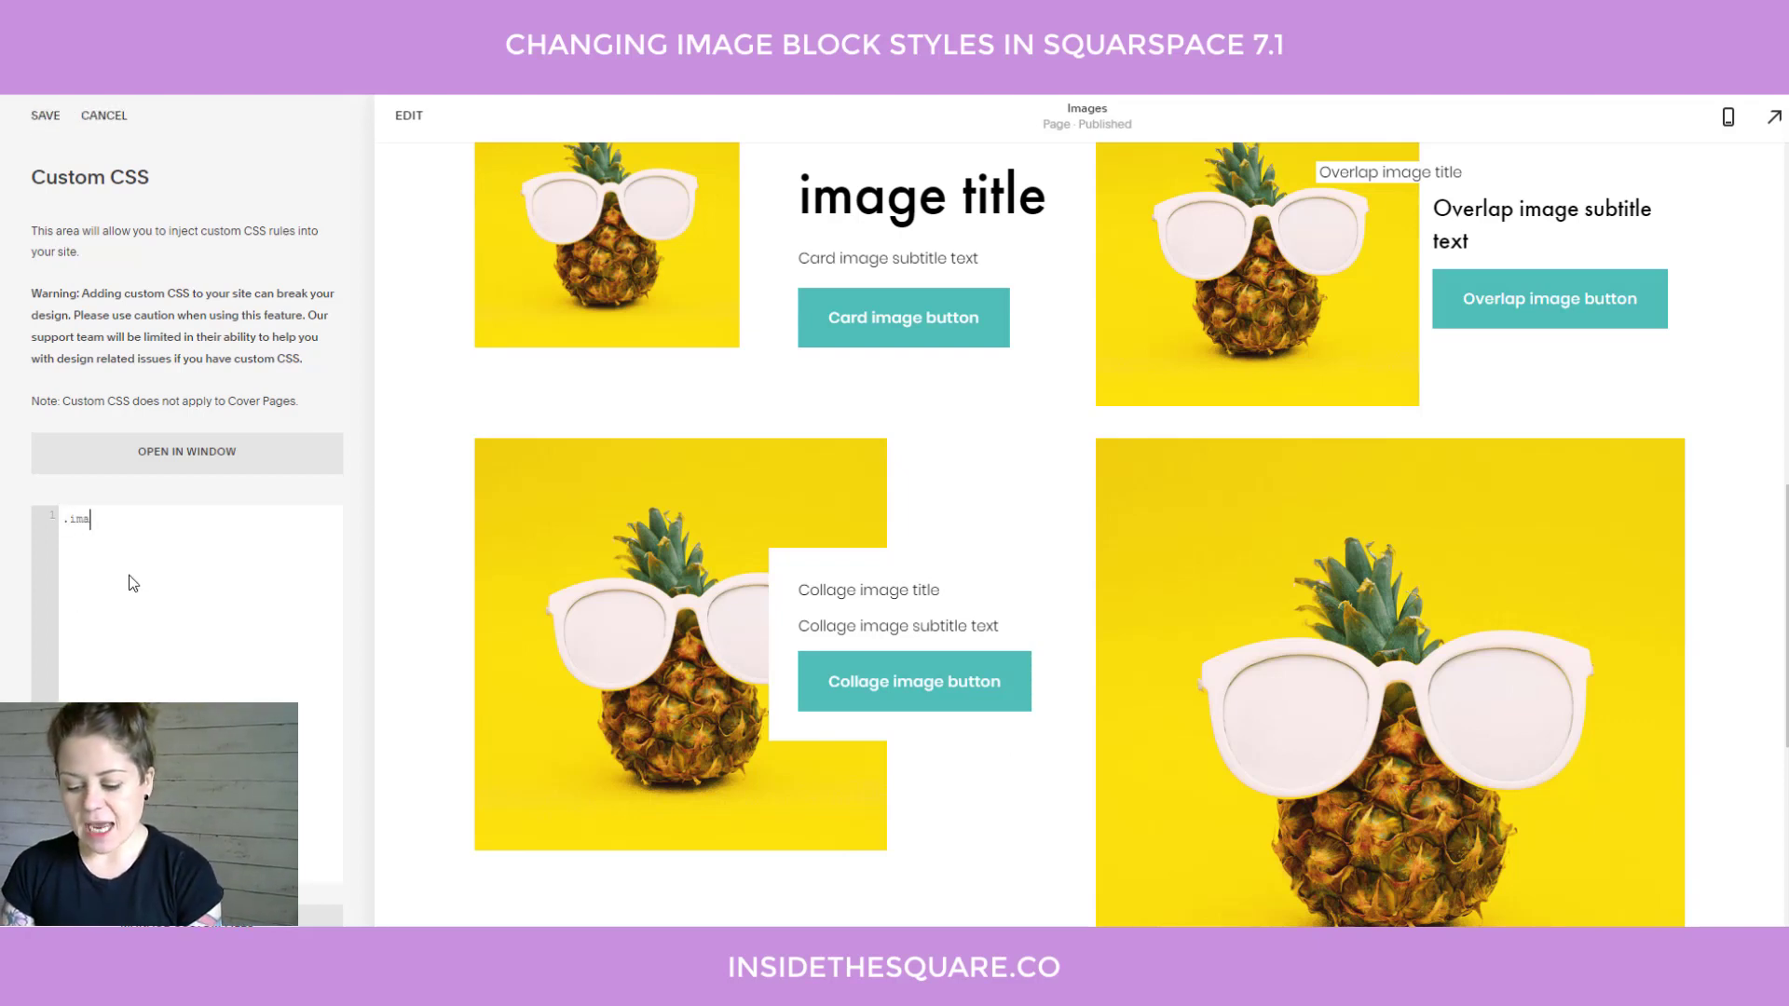
{"action": "type", "text": "ge-button a"}
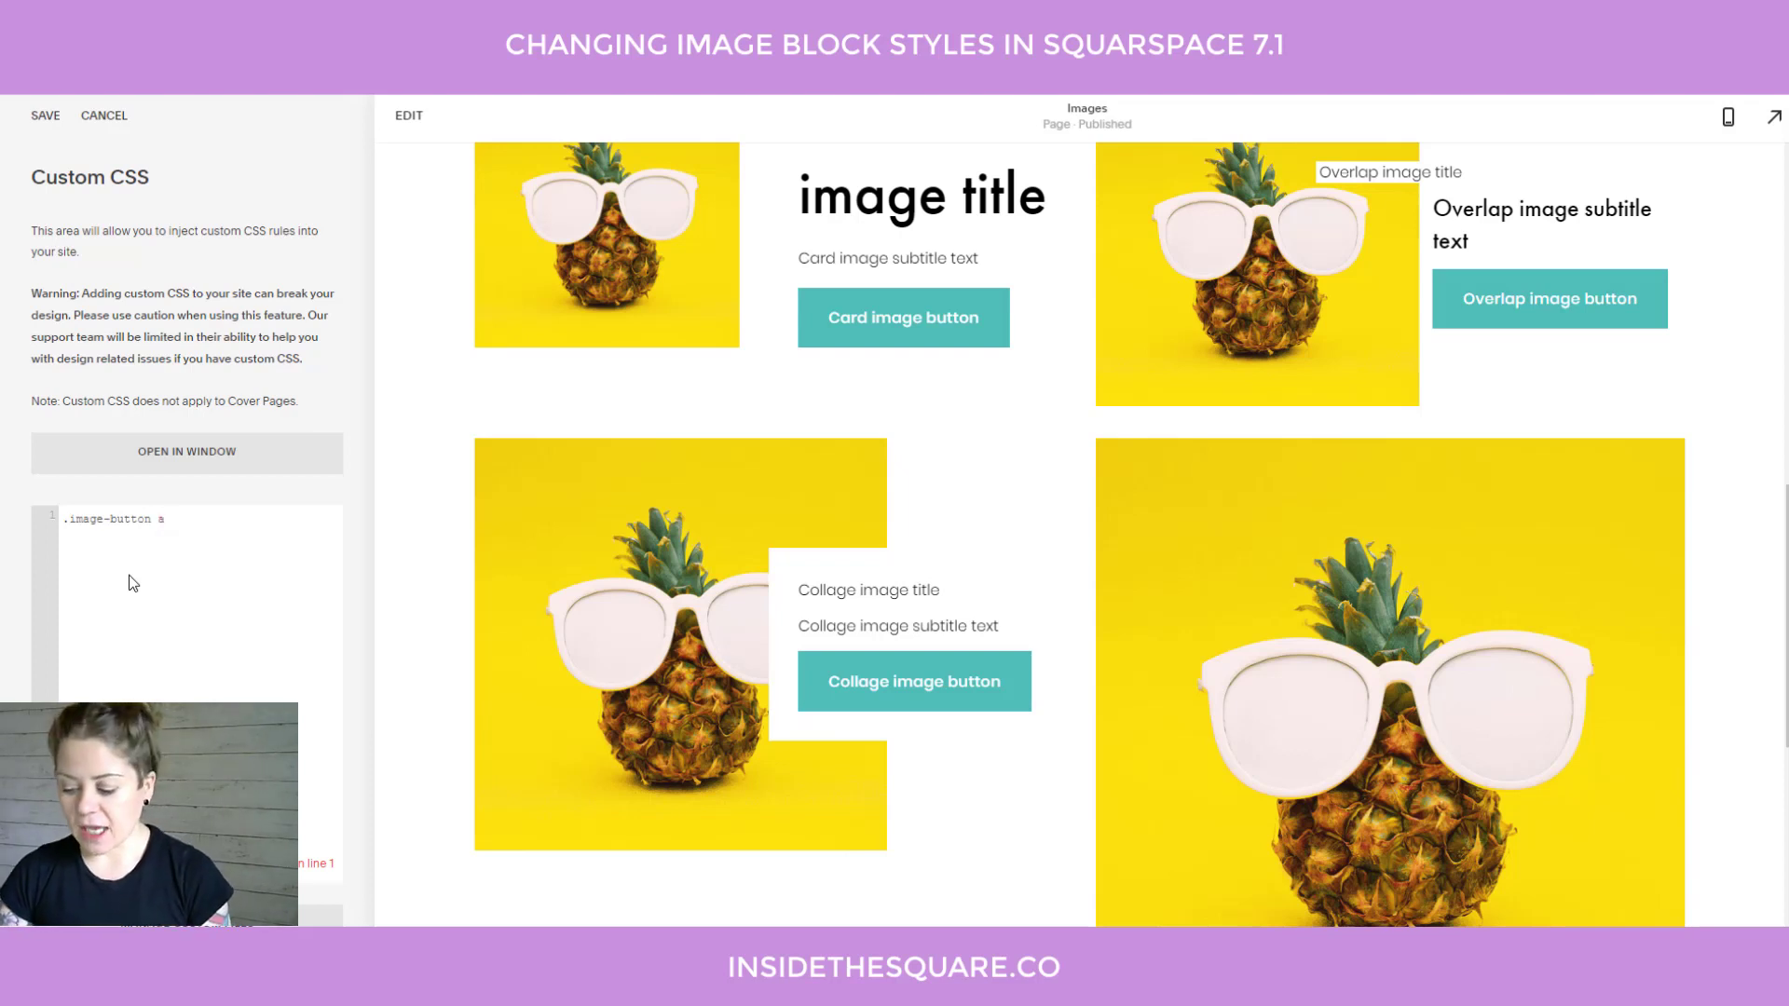
{"action": "type", "text": "{bo"}
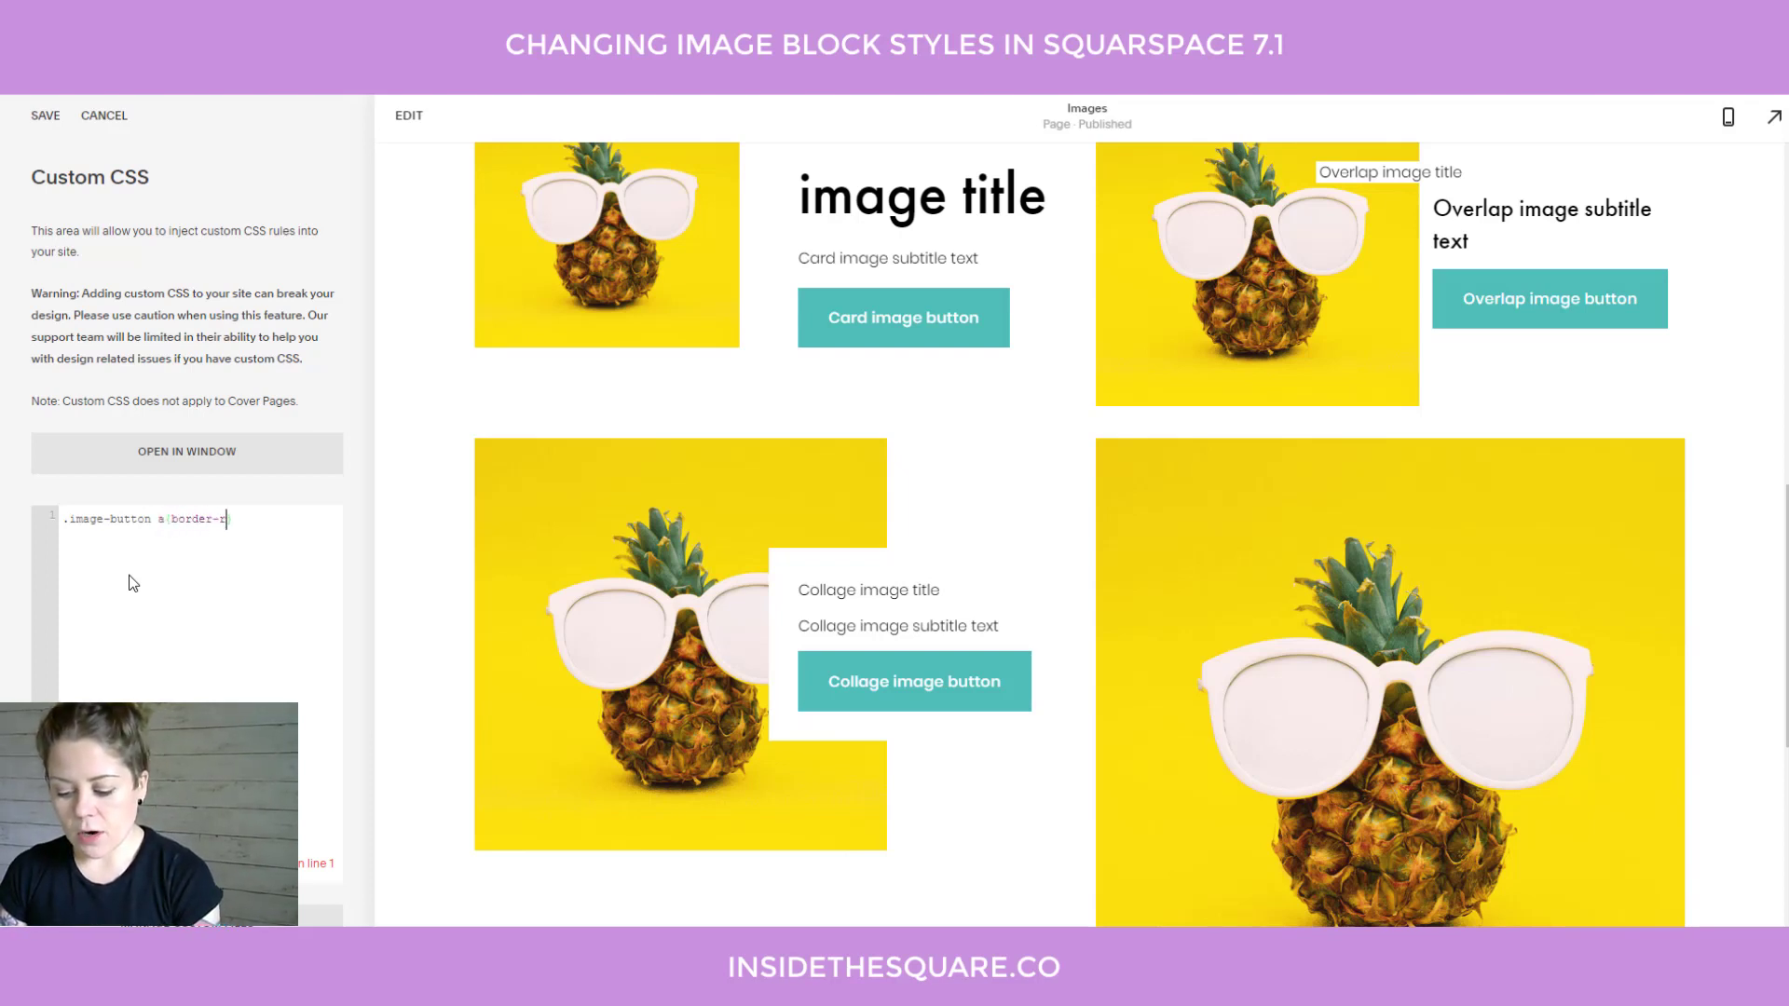
{"action": "type", "text": "rder-radius:35px"}
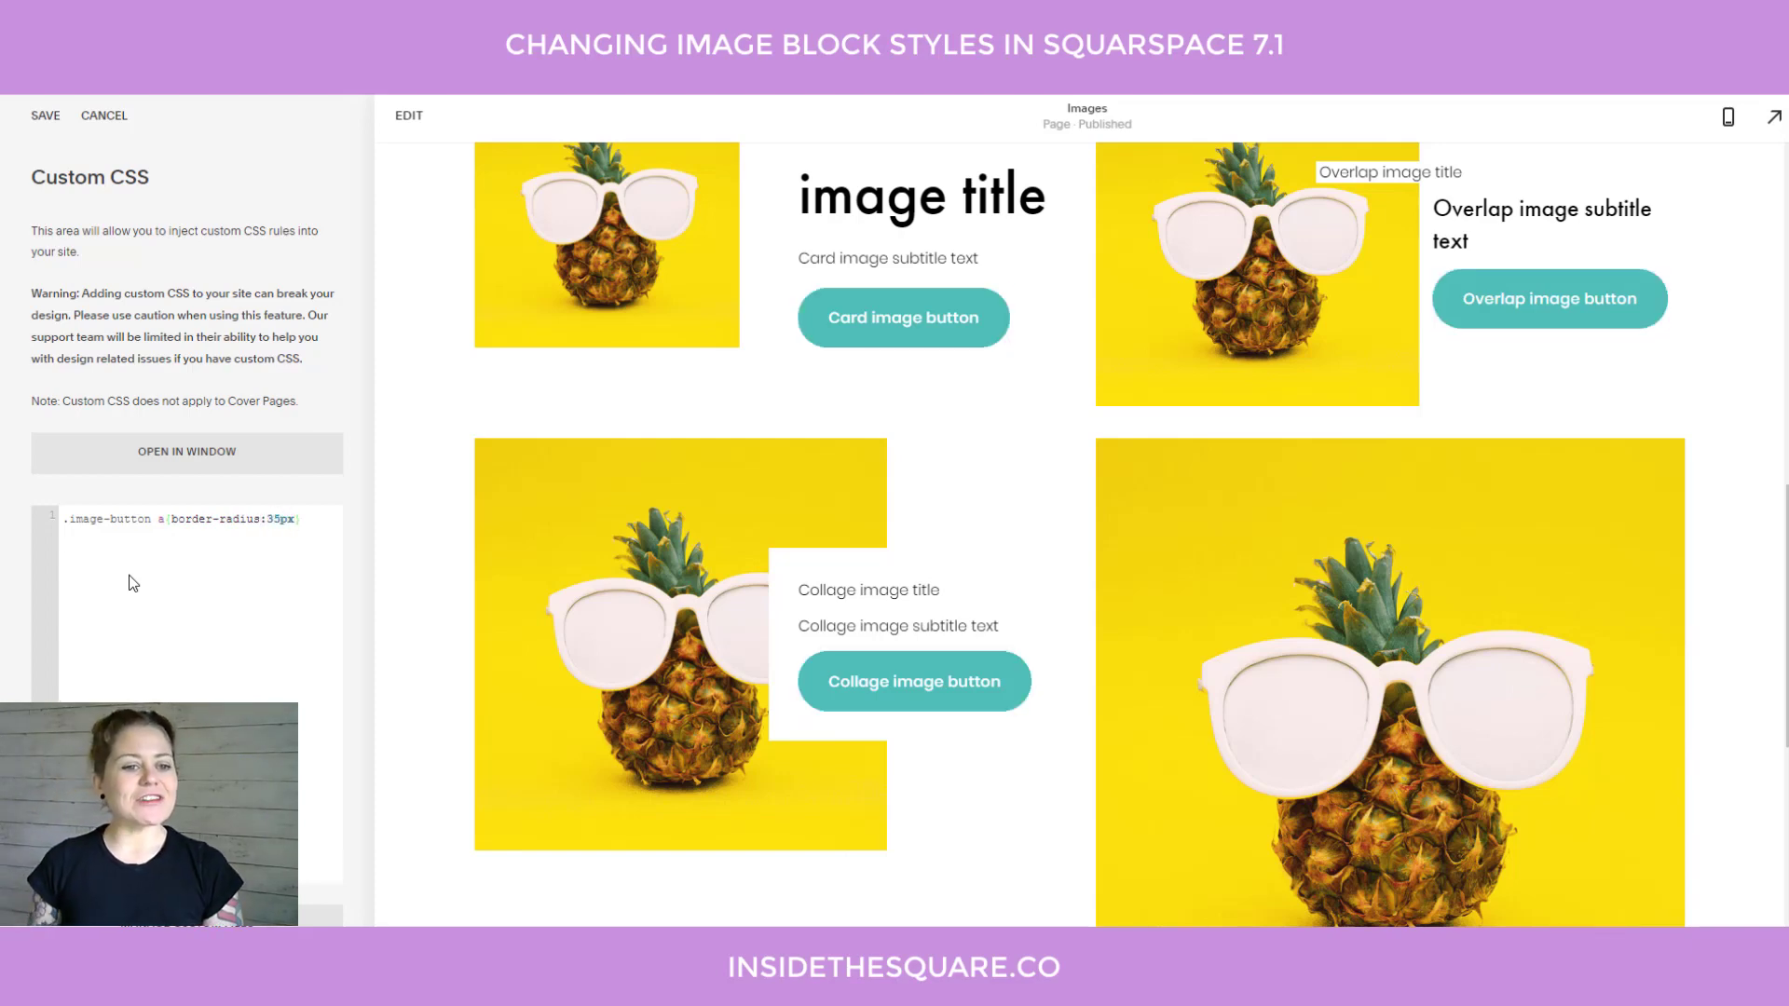
{"action": "scroll", "coordinate": [1030, 580], "scroll_direction": "up", "scroll_amount": 7}
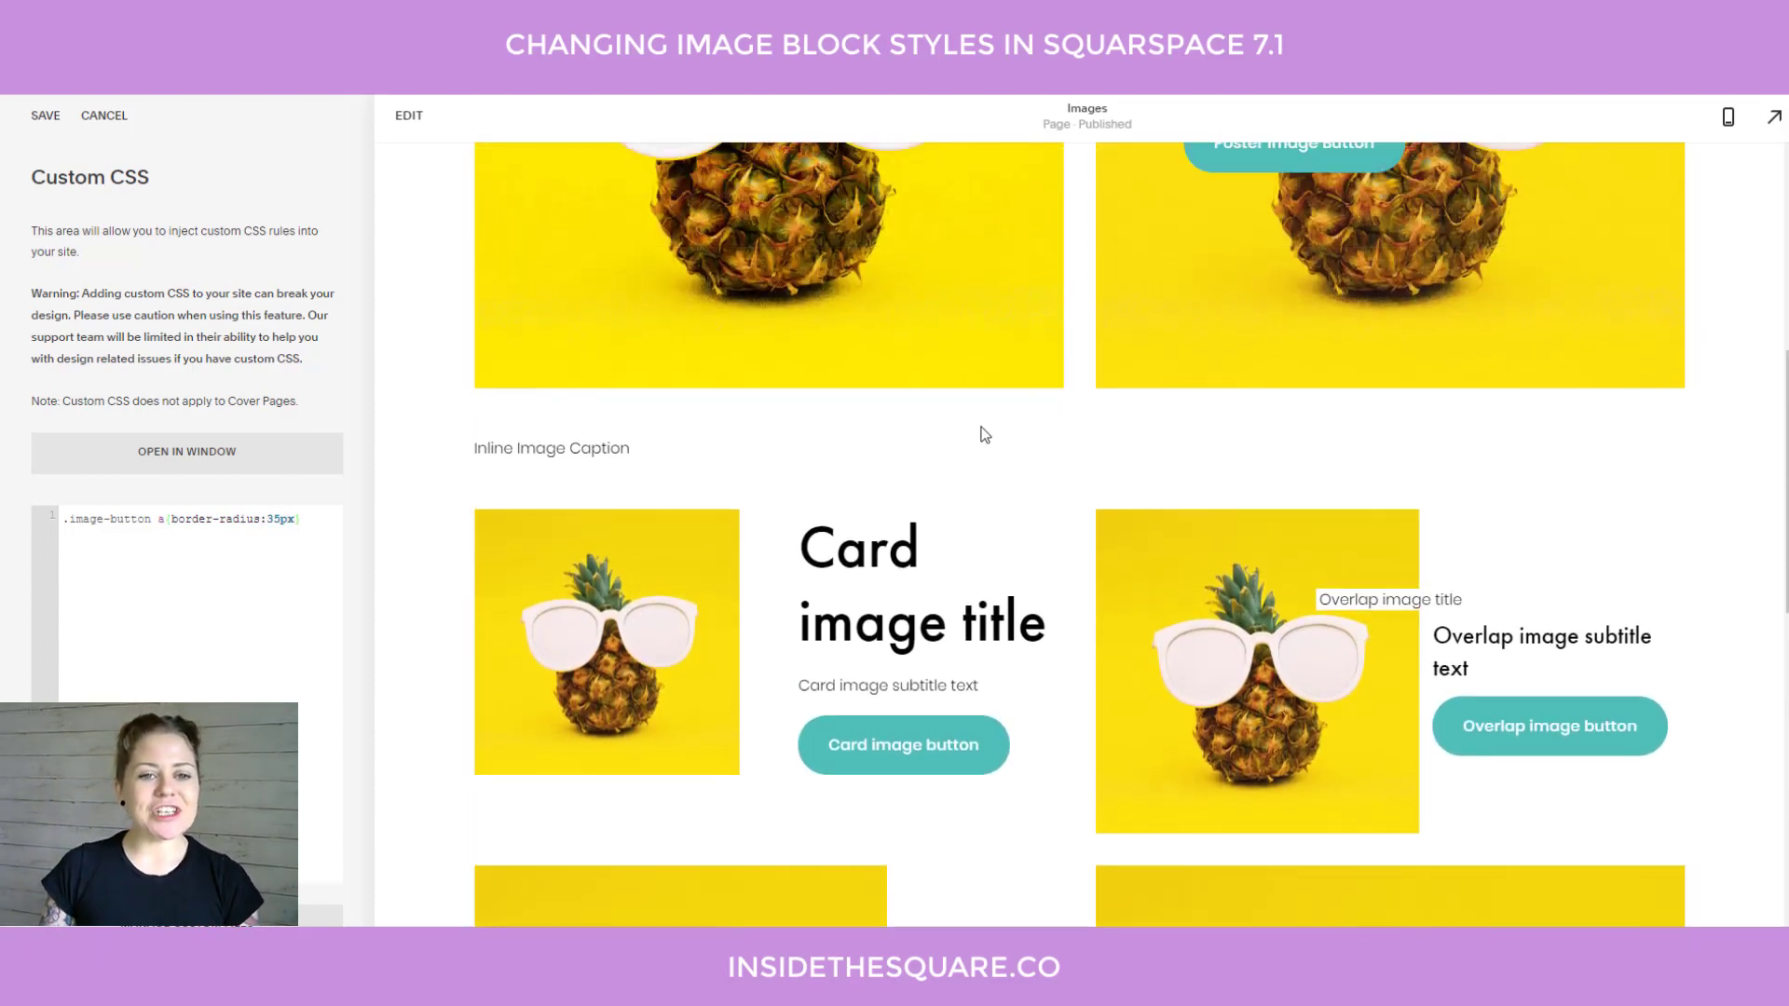
{"action": "scroll", "coordinate": [982, 567], "scroll_direction": "down", "scroll_amount": 10}
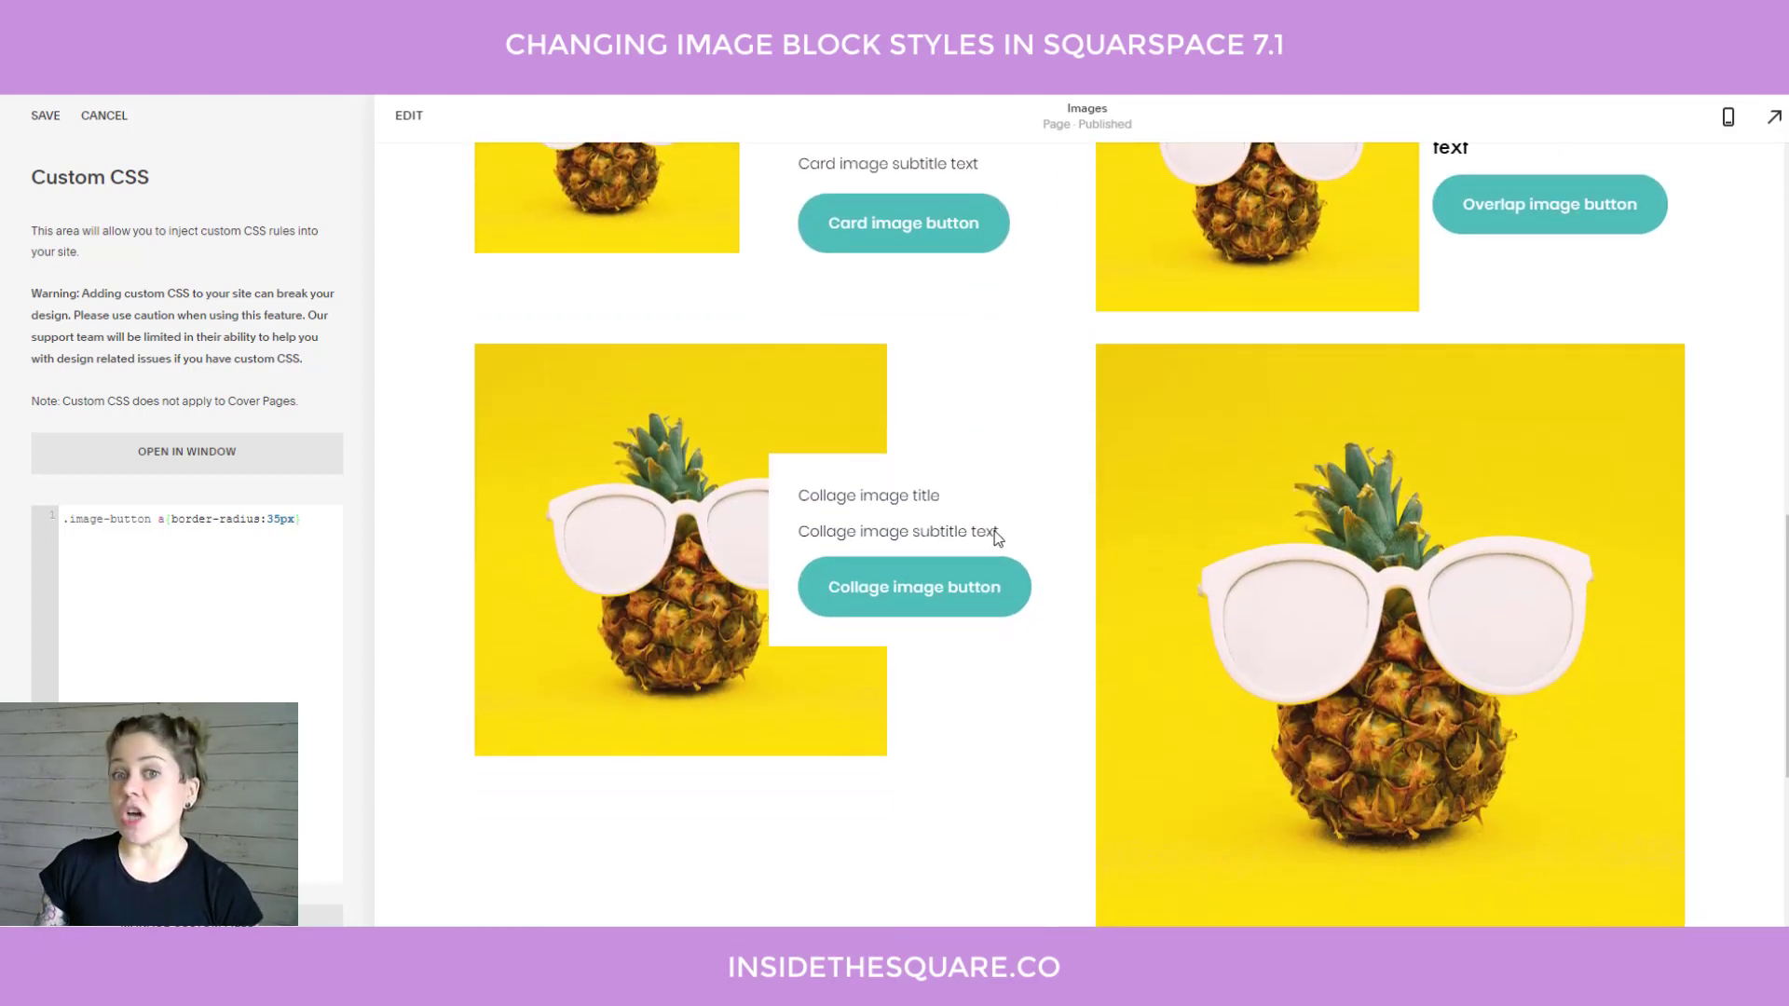
{"action": "scroll", "coordinate": [995, 531], "scroll_direction": "up", "scroll_amount": 4}
{"action": "scroll", "coordinate": [1012, 612], "scroll_direction": "down", "scroll_amount": 2}
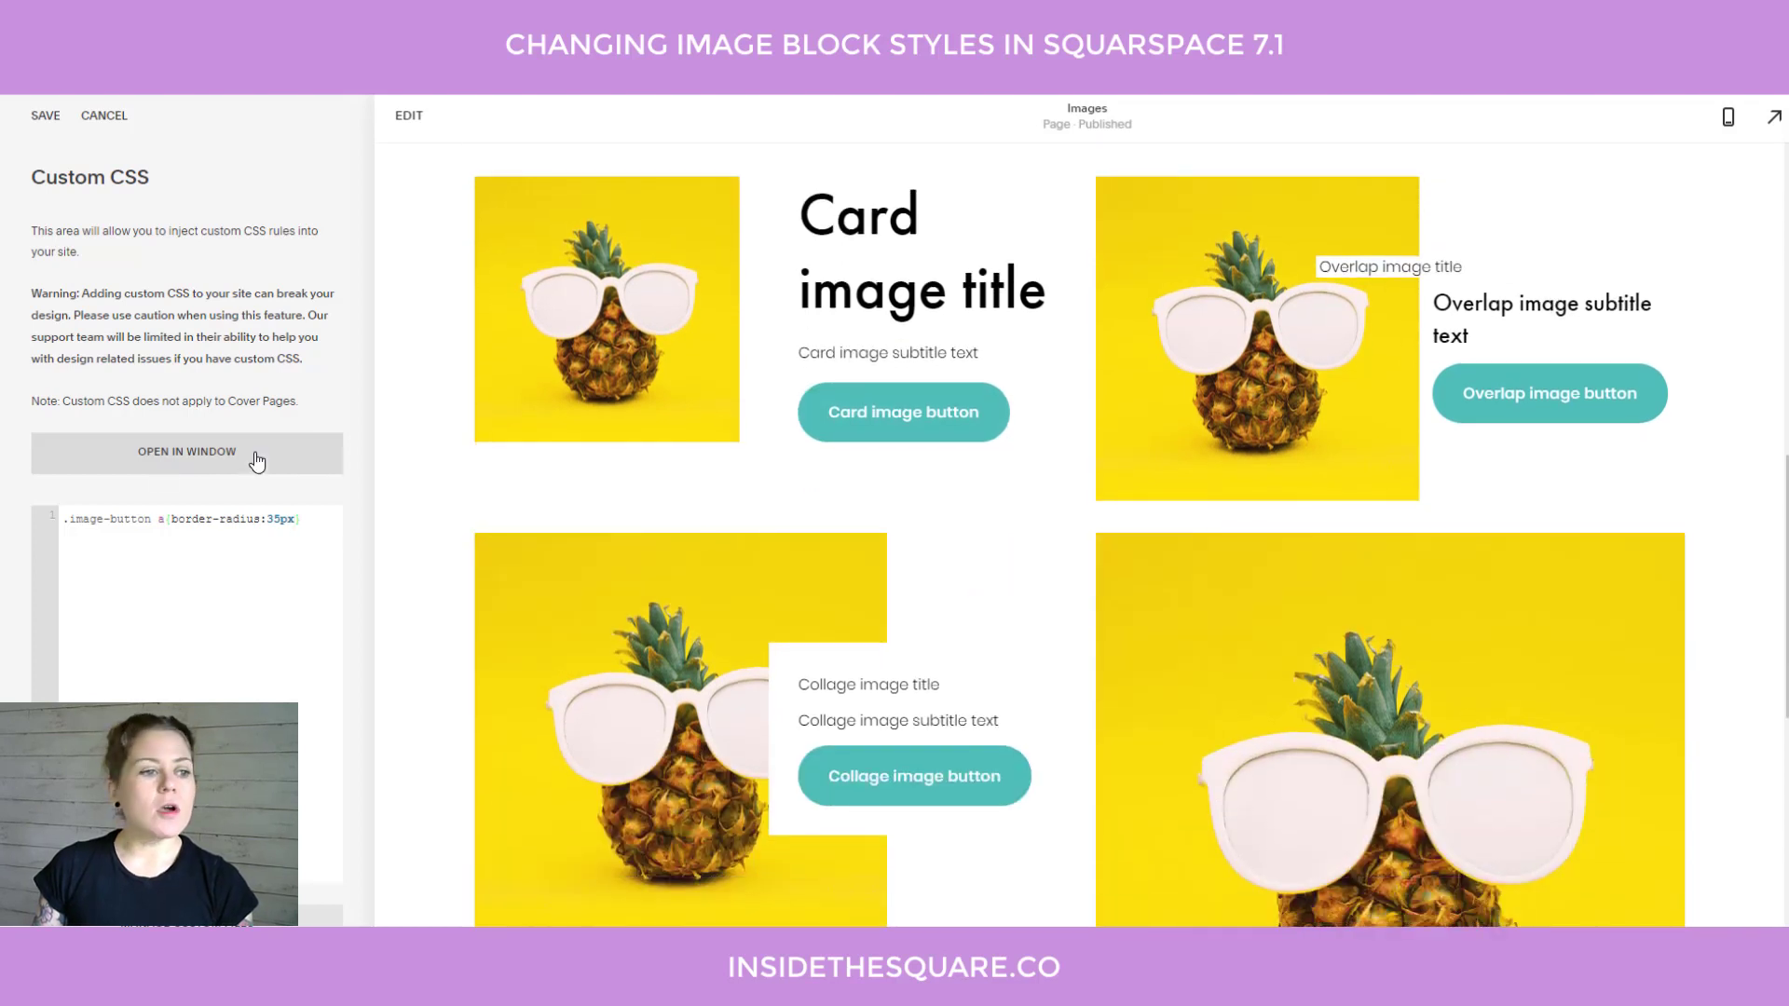
Prefix the CSS rule's selector with .design-layout-card.
{"action": "left_click", "coordinate": [63, 520]}
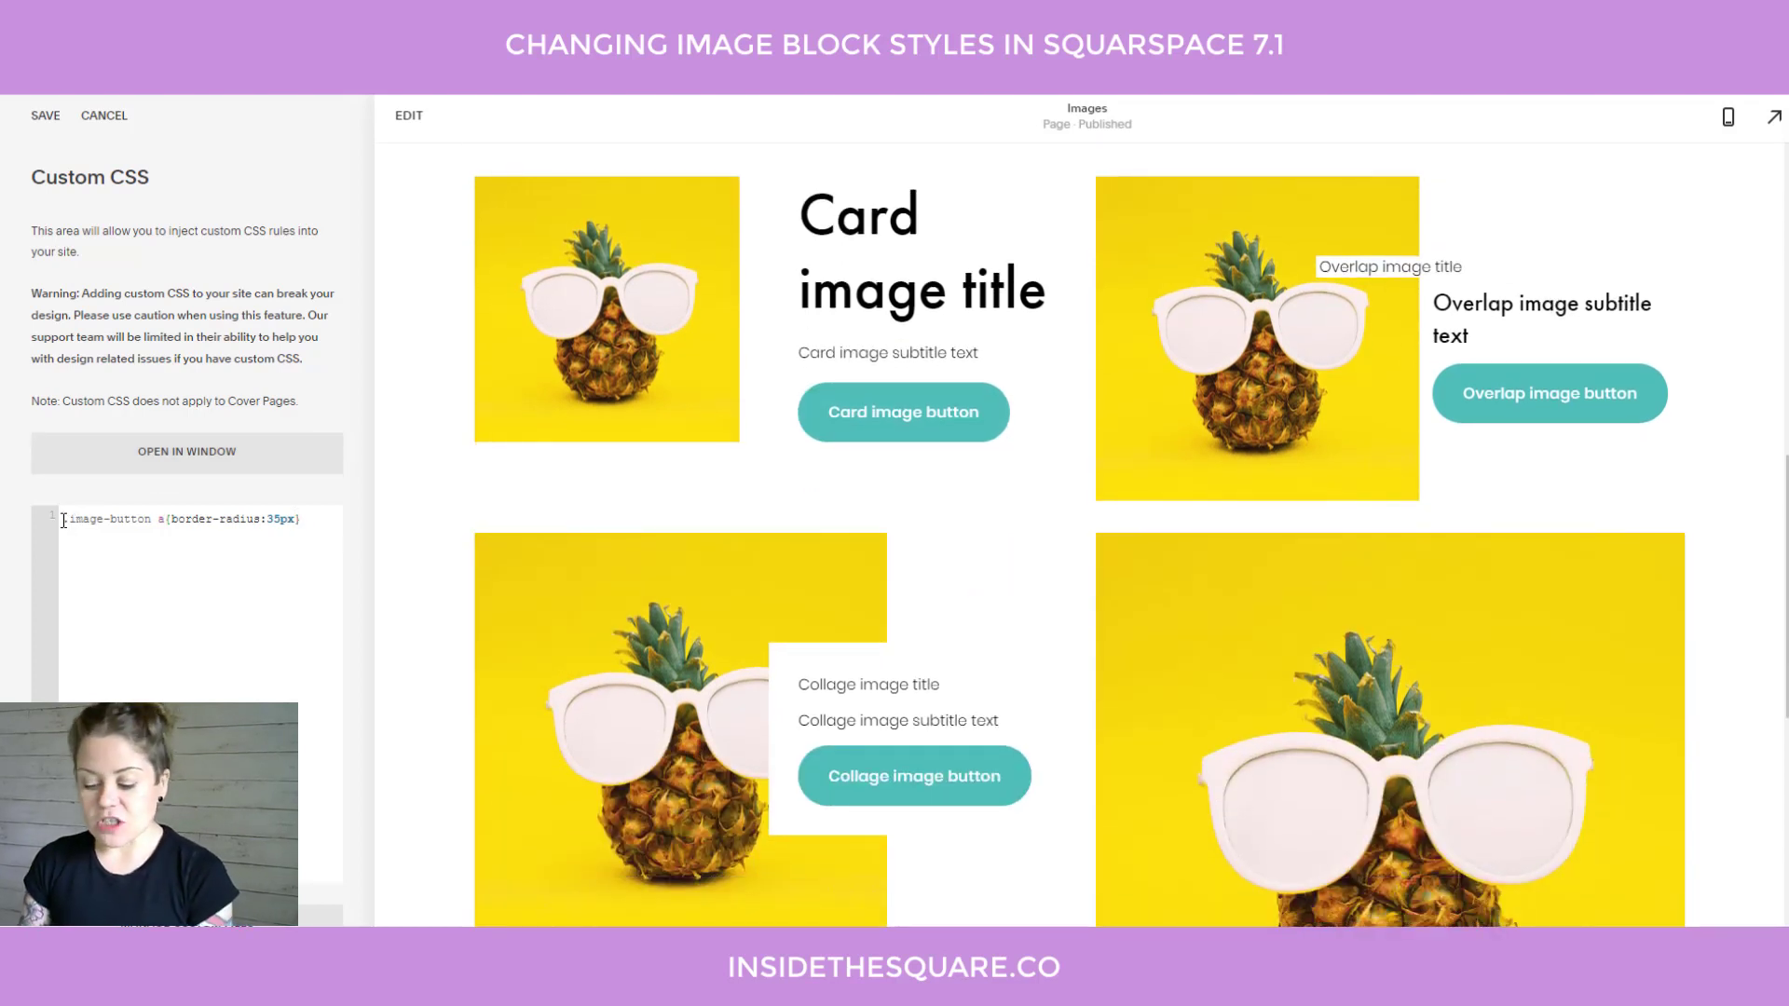
{"action": "type", "text": ".design-"}
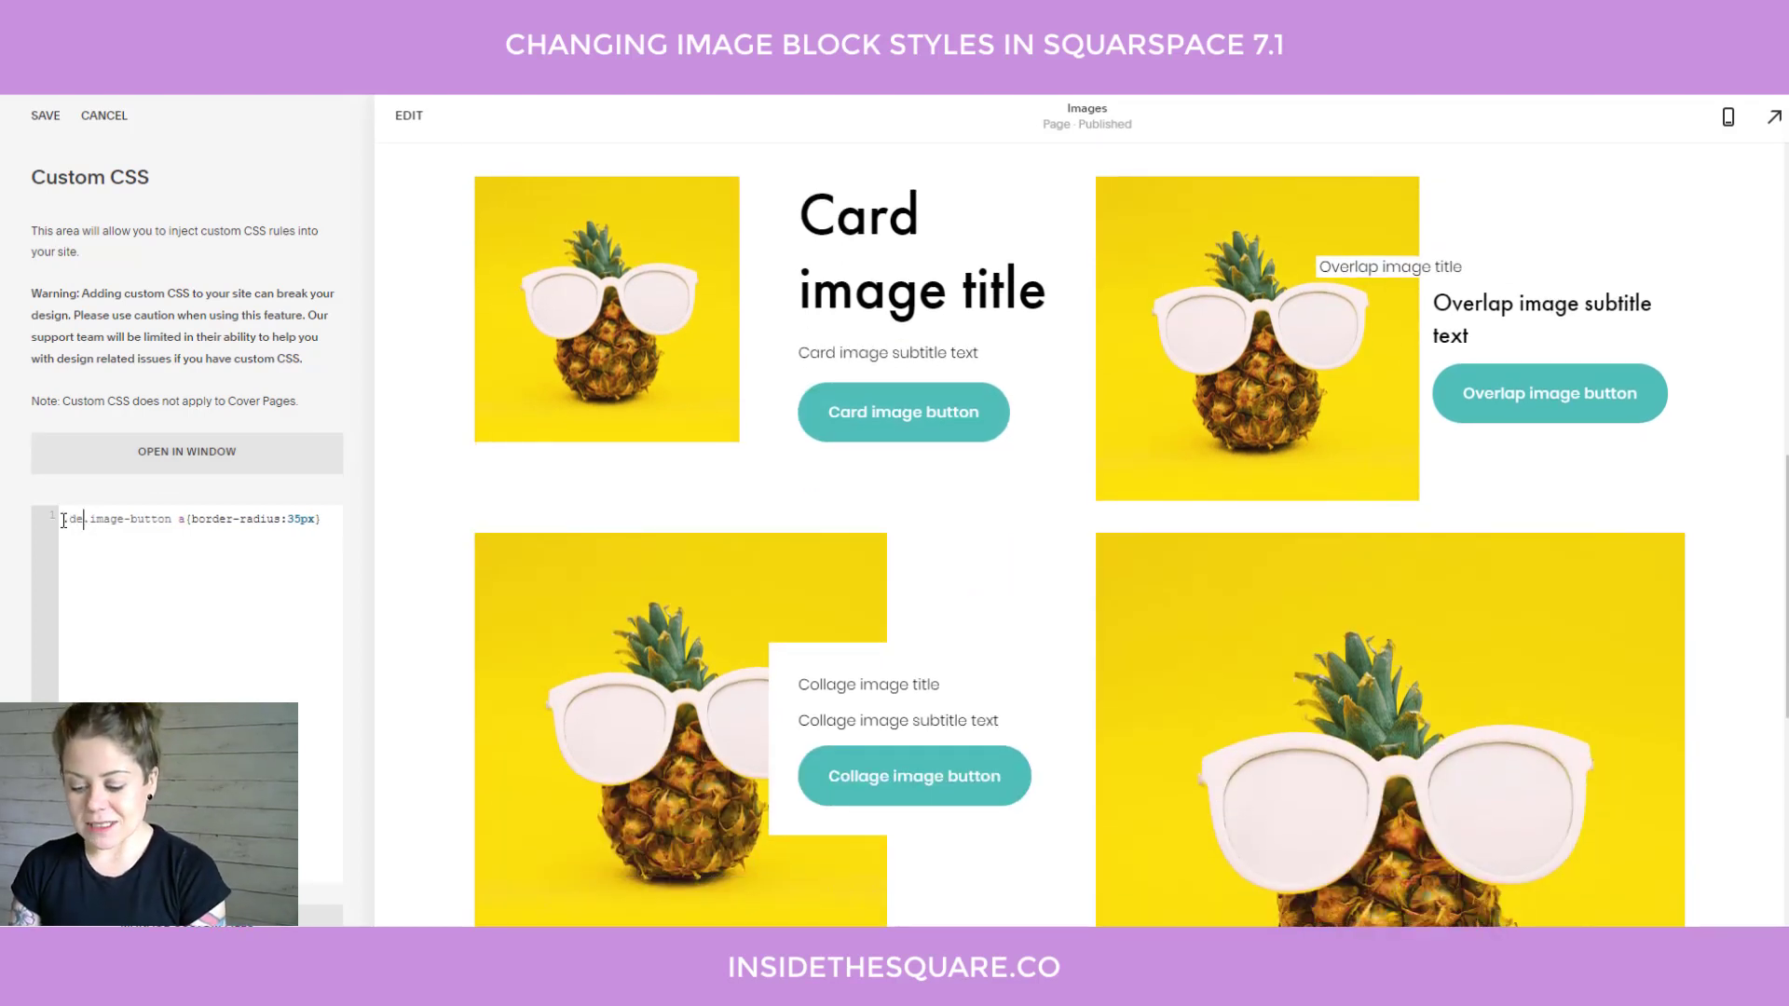
{"action": "type", "text": "layout-card"}
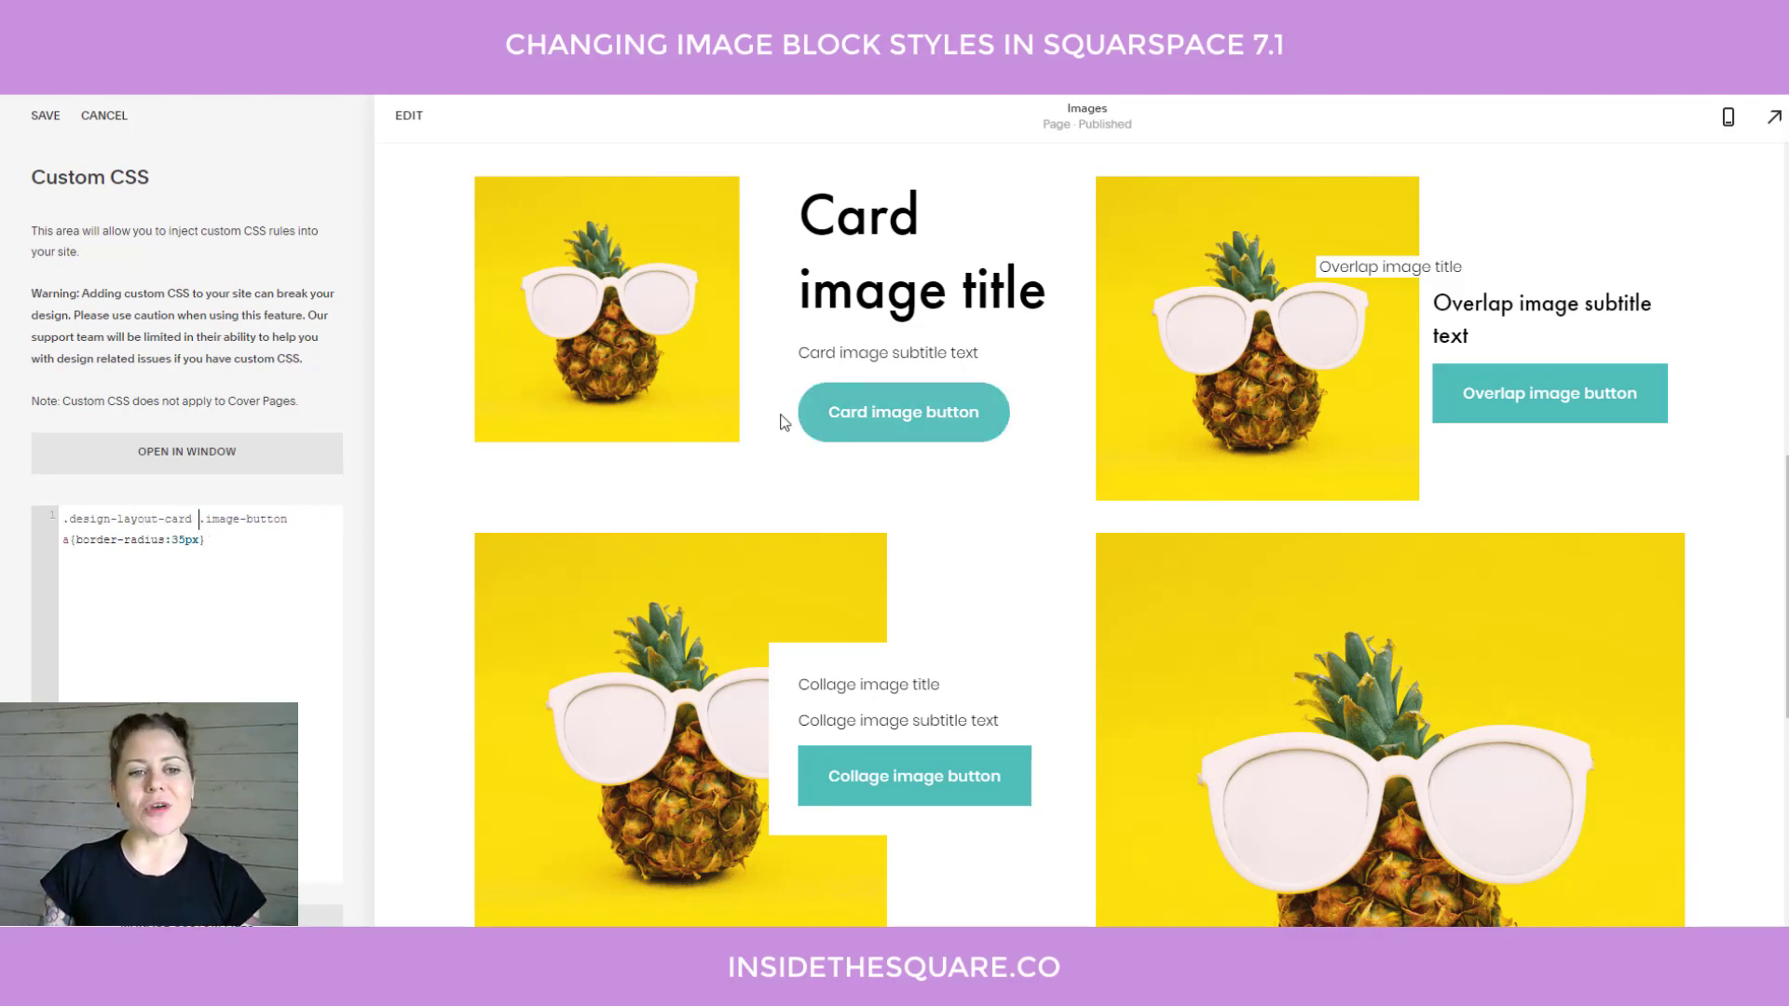
{"action": "scroll", "coordinate": [1058, 540], "scroll_direction": "down", "scroll_amount": 2}
{"action": "scroll", "coordinate": [1549, 348], "scroll_direction": "up", "scroll_amount": 3}
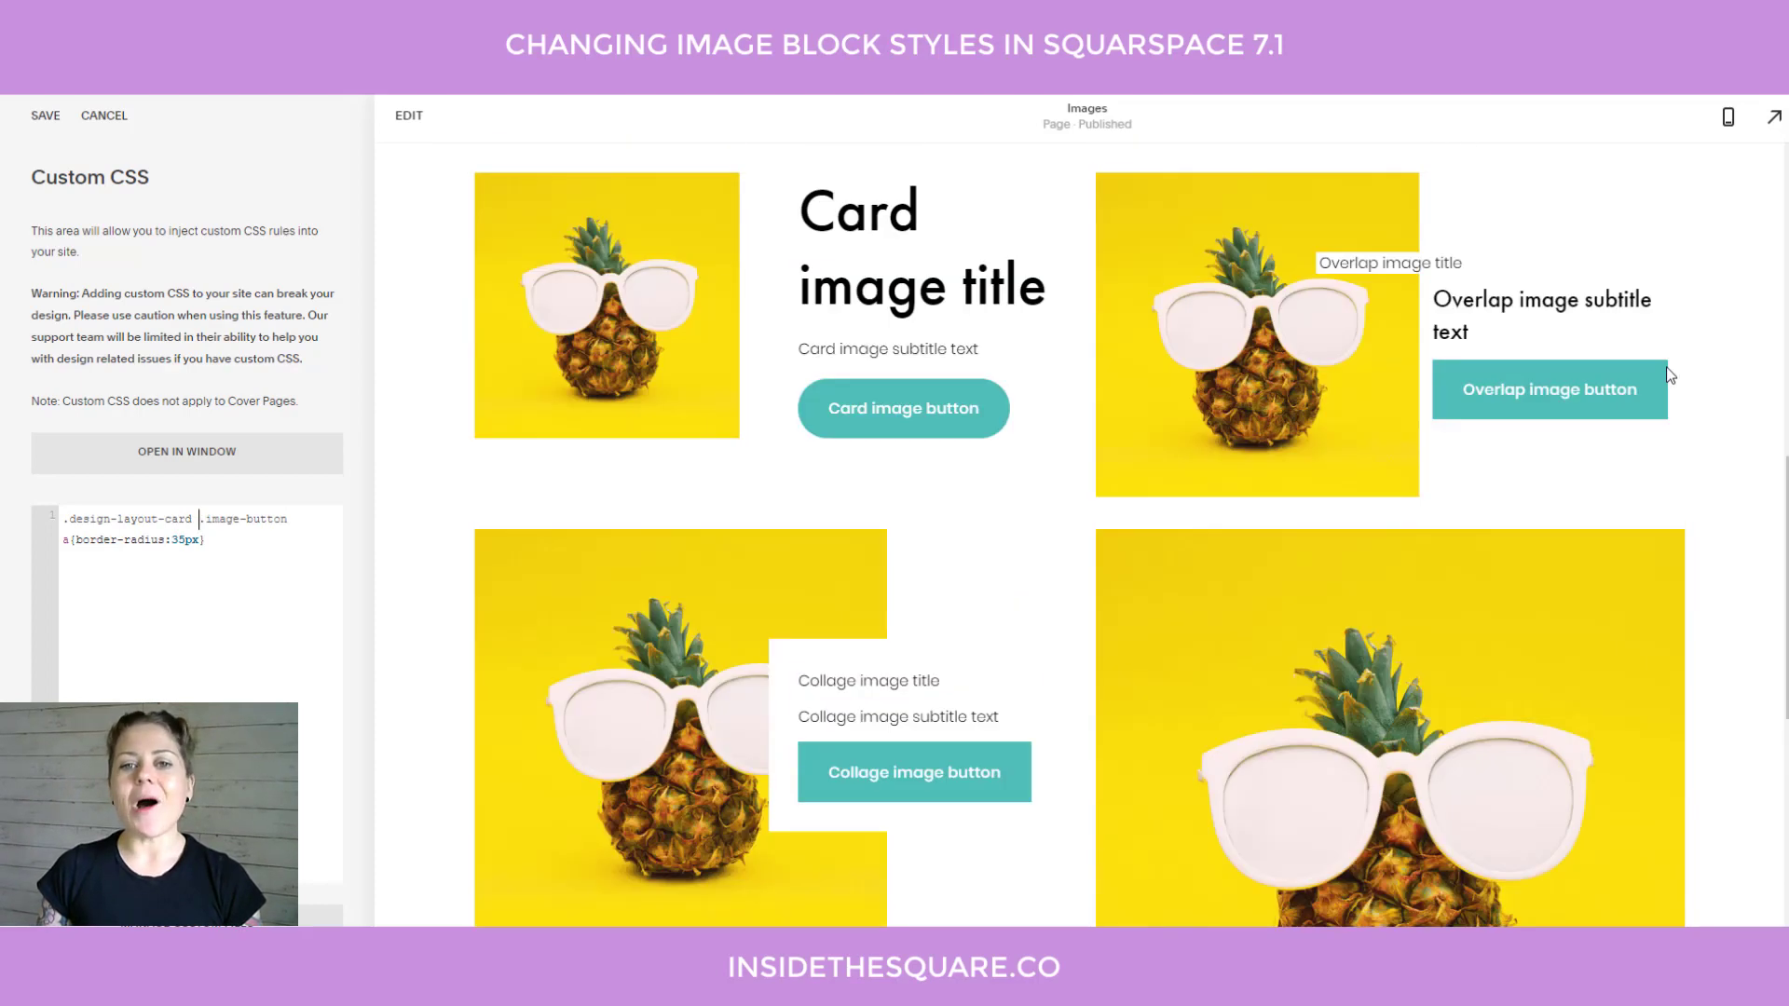
{"action": "scroll", "coordinate": [1490, 307], "scroll_direction": "up", "scroll_amount": 5}
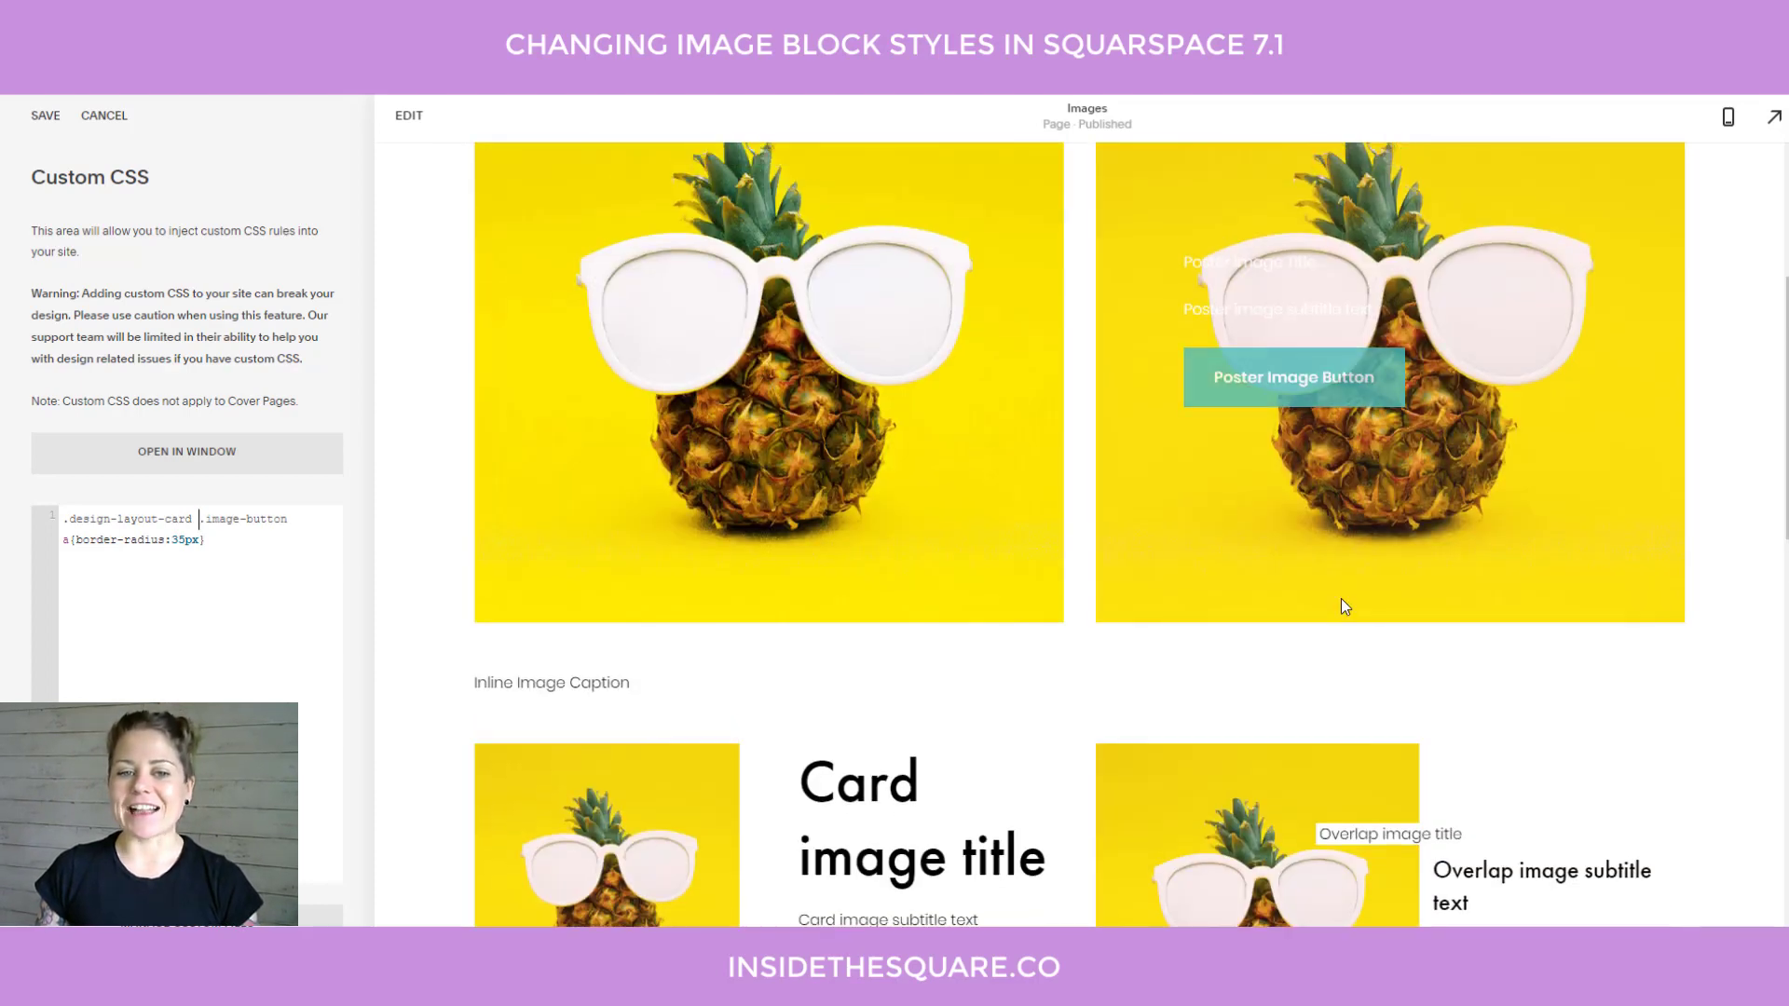
{"action": "scroll", "coordinate": [1211, 624], "scroll_direction": "down", "scroll_amount": 2}
{"action": "scroll", "coordinate": [1100, 638], "scroll_direction": "down", "scroll_amount": 2}
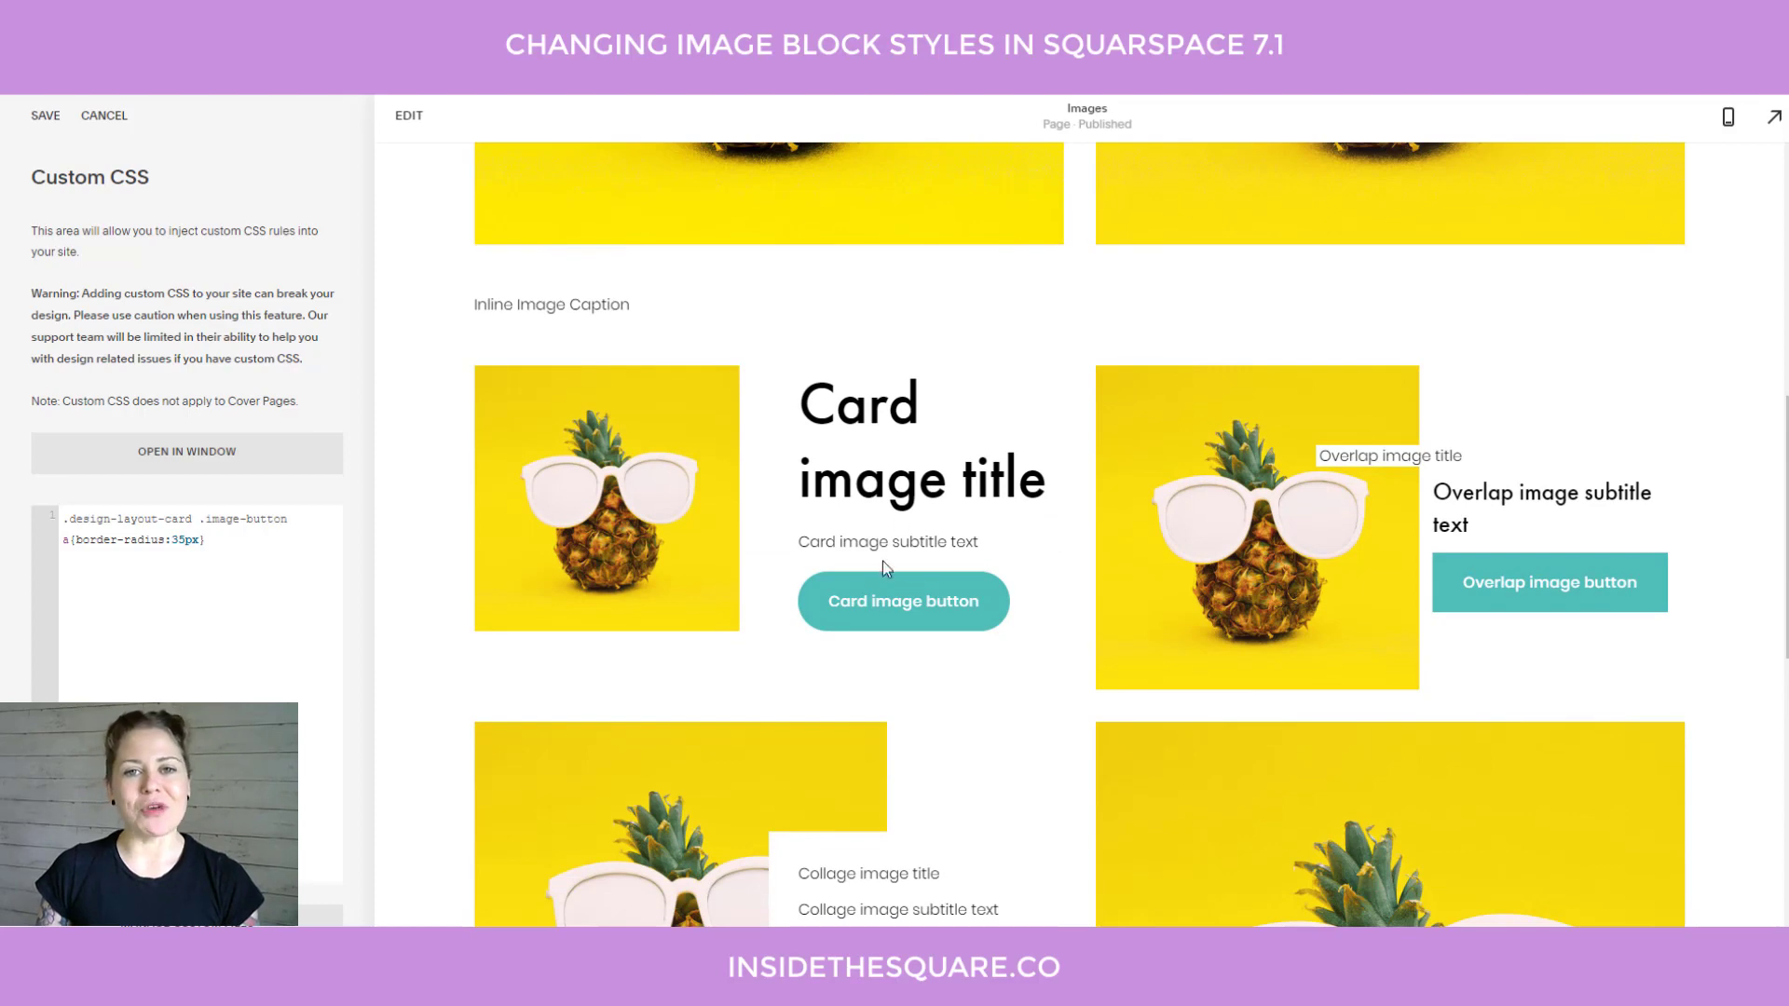
{"action": "scroll", "coordinate": [885, 568], "scroll_direction": "down", "scroll_amount": 3}
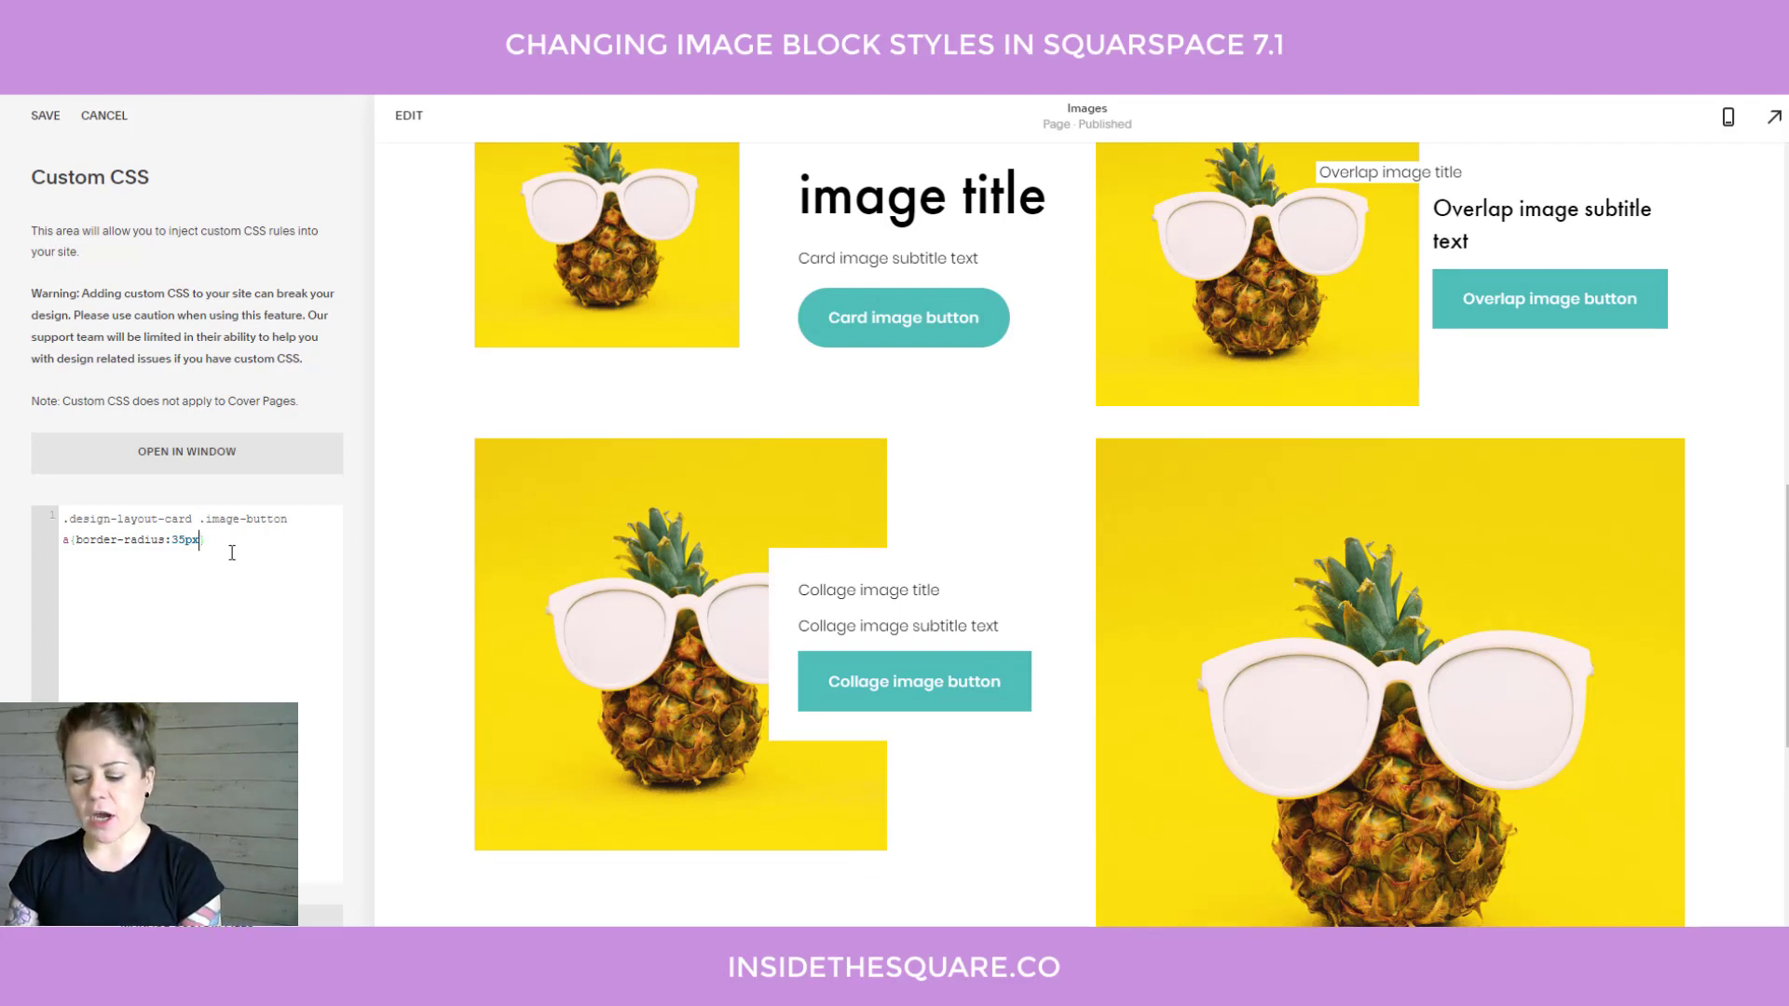
Add text-transform:uppercase to the rule and briefly test it without the card qualifier.
{"action": "type", "text": "; "}
{"action": "type", "text": "text-tra"}
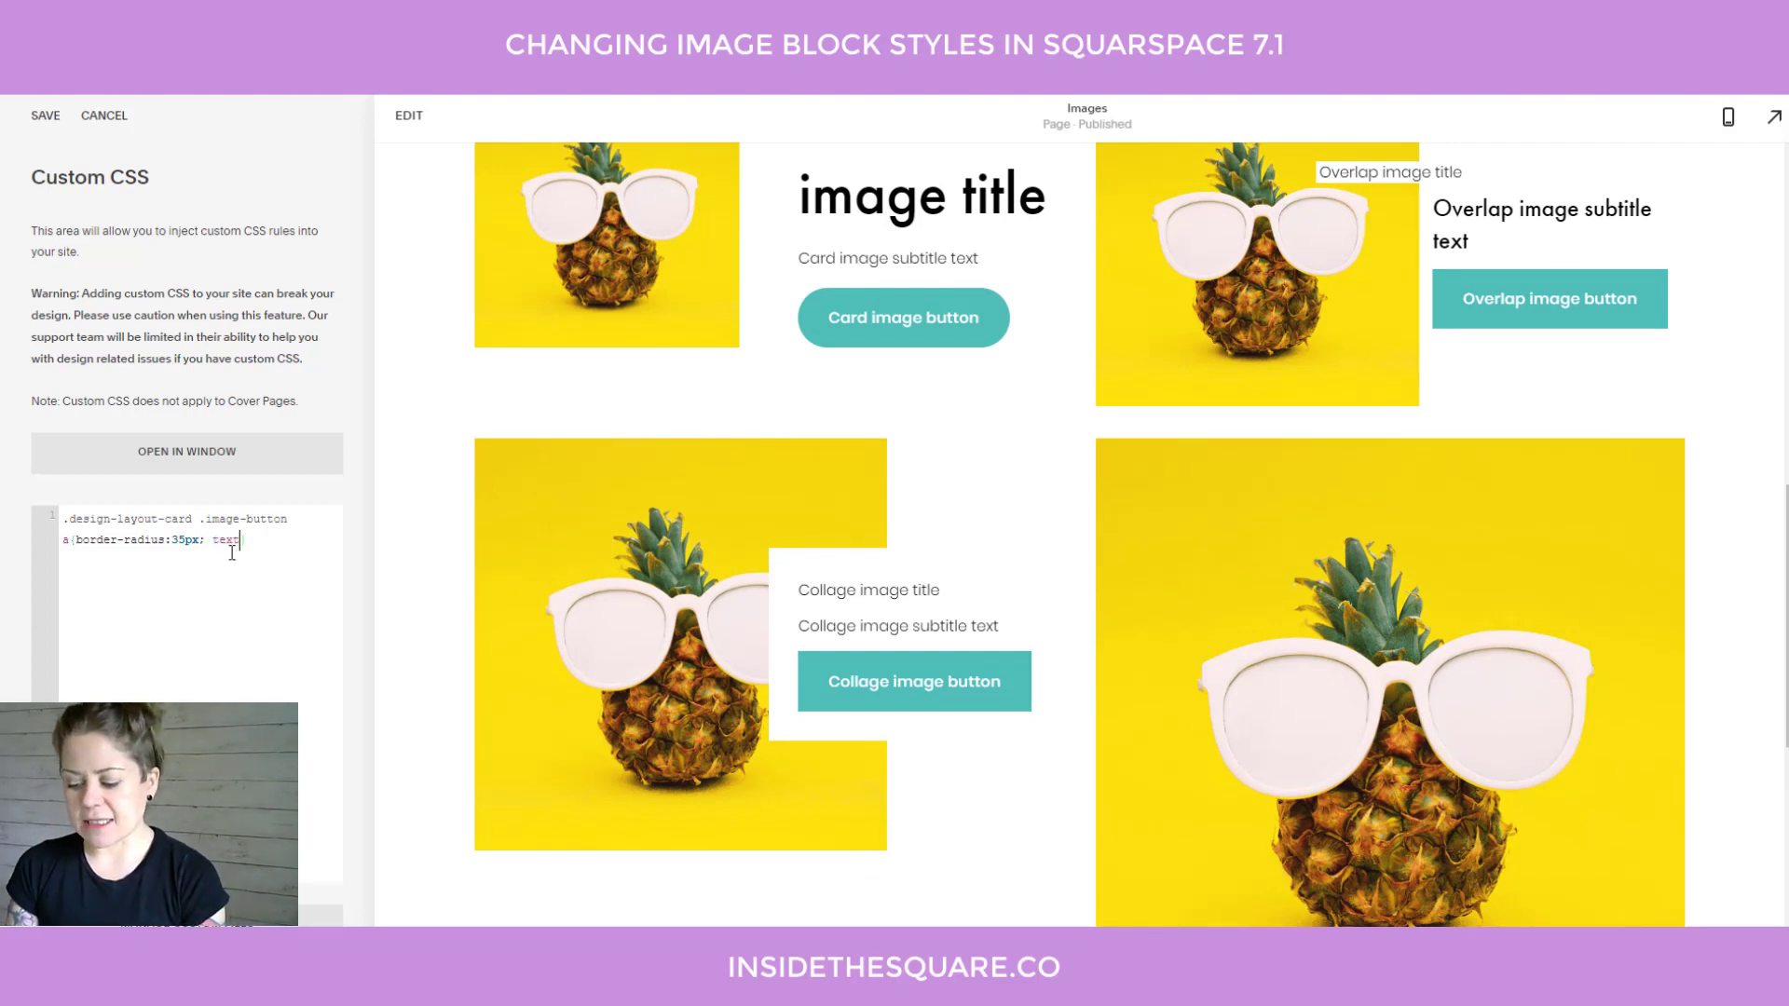
{"action": "type", "text": "nsform:up"}
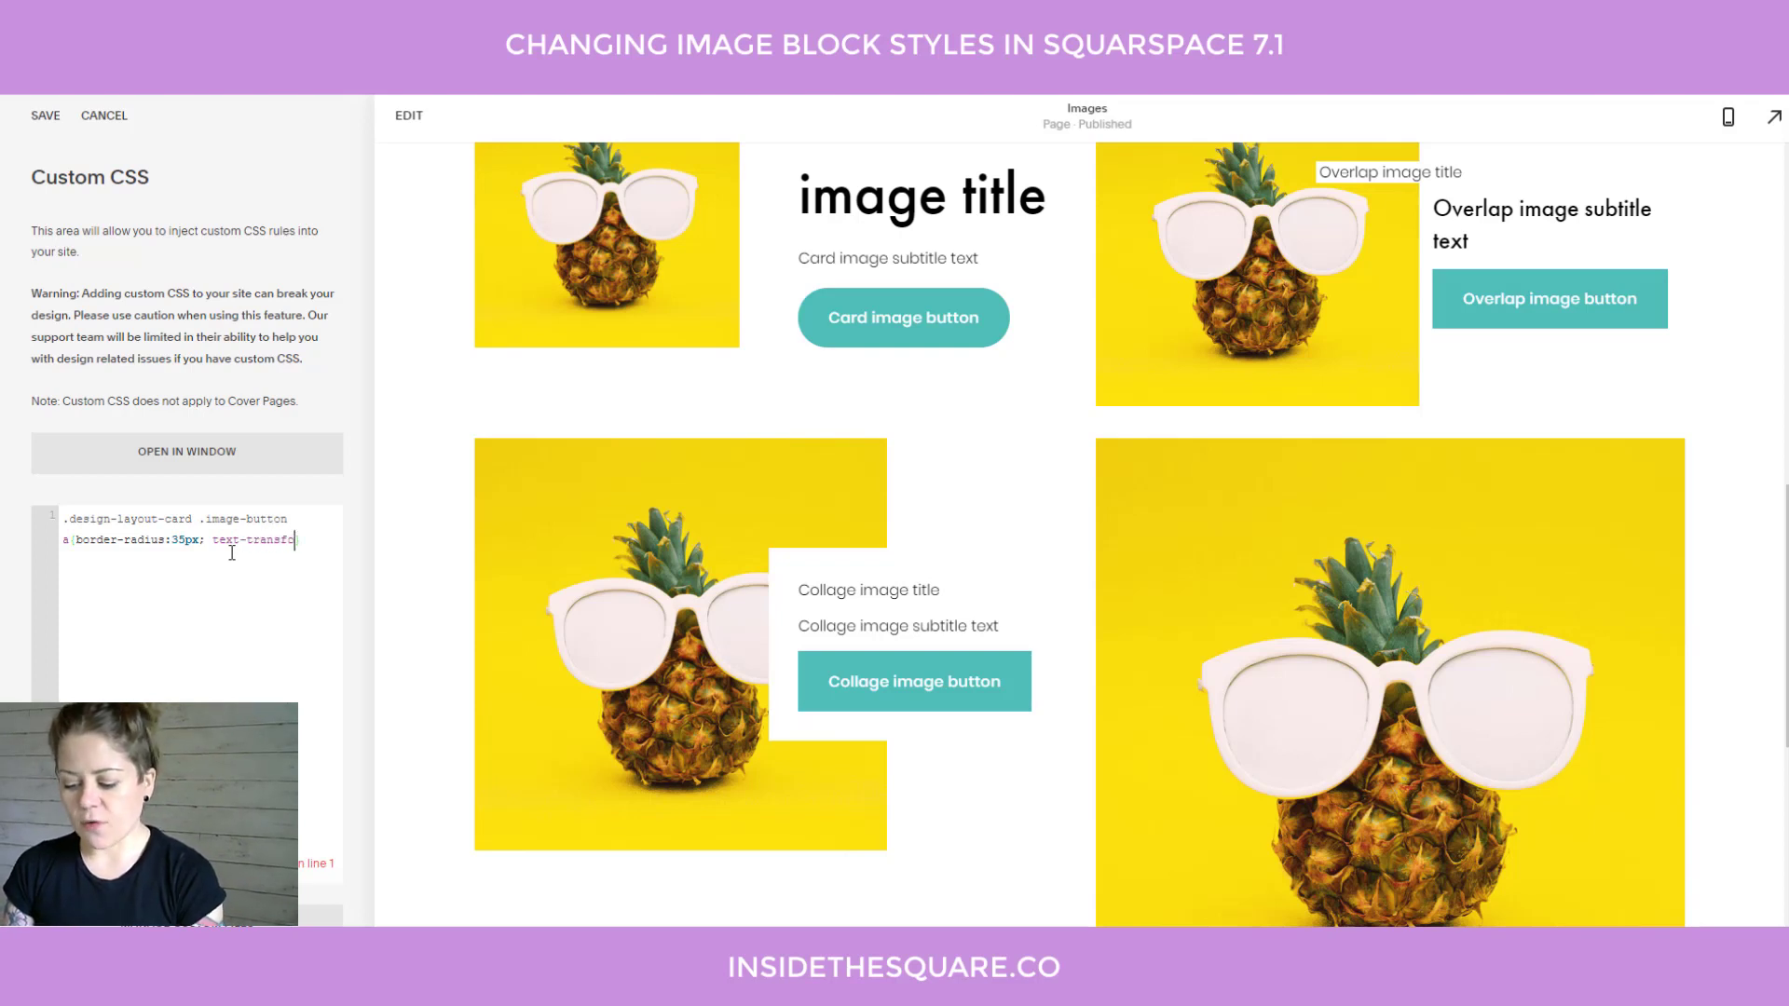
{"action": "type", "text": "percse"}
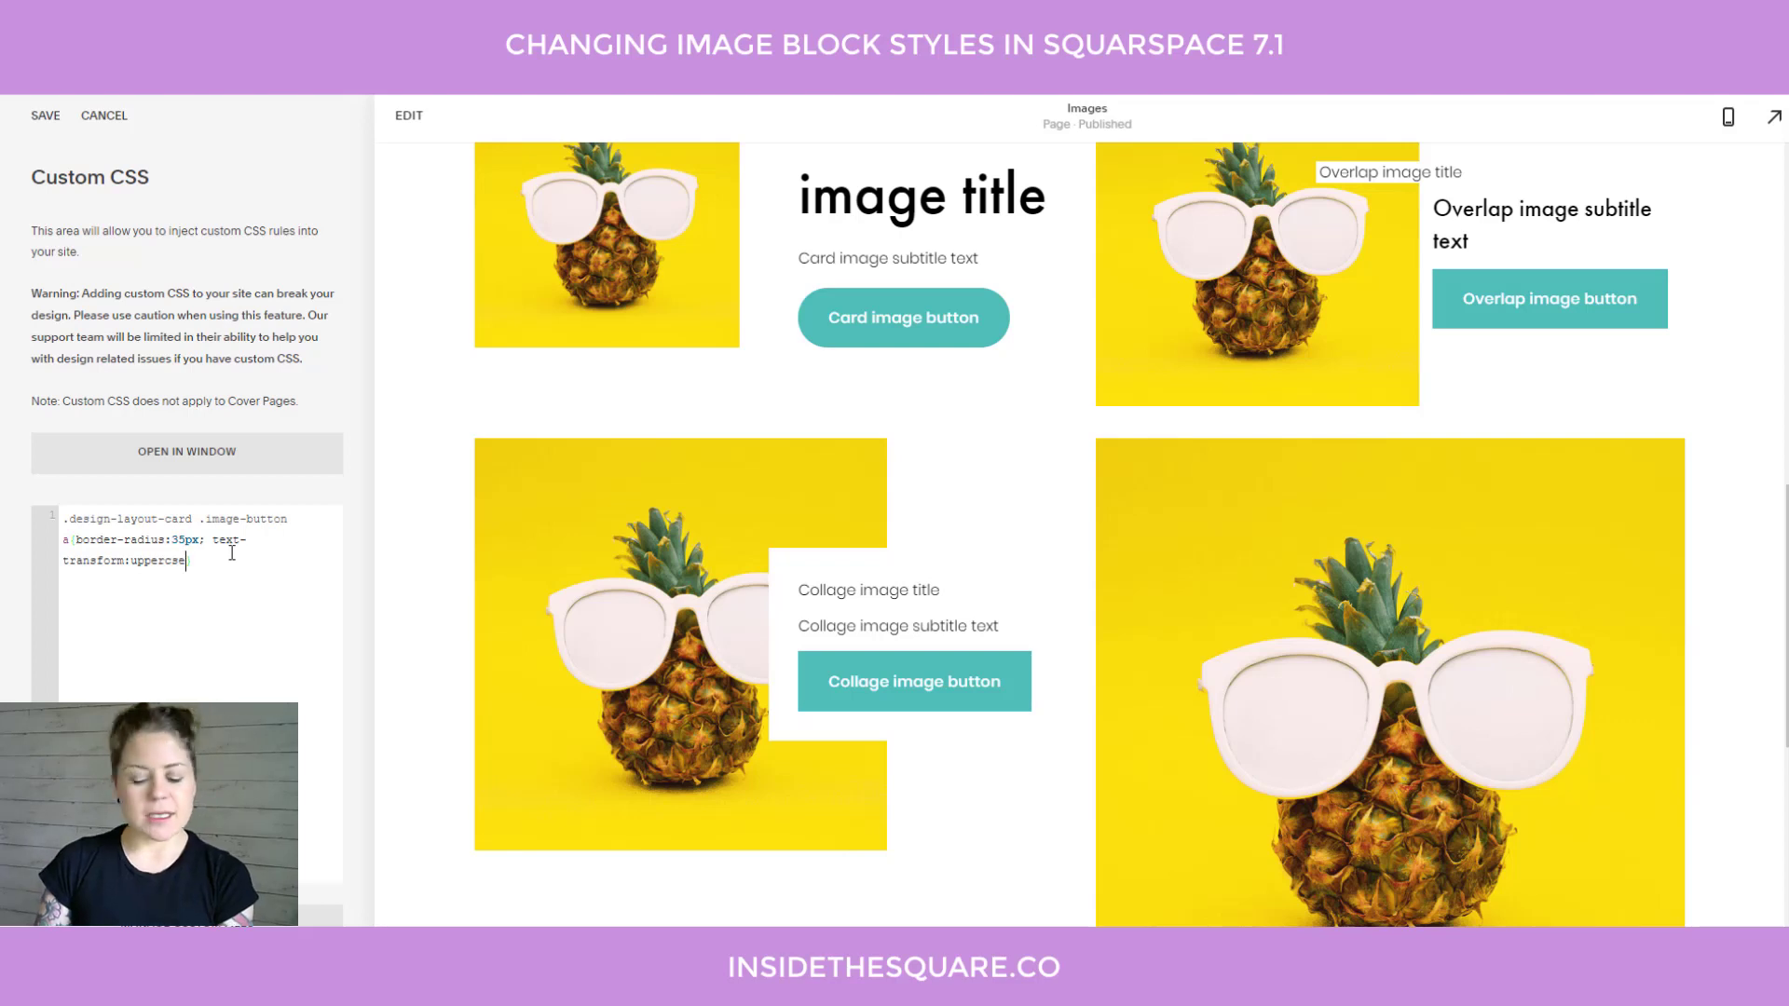
{"action": "type", "text": "a"}
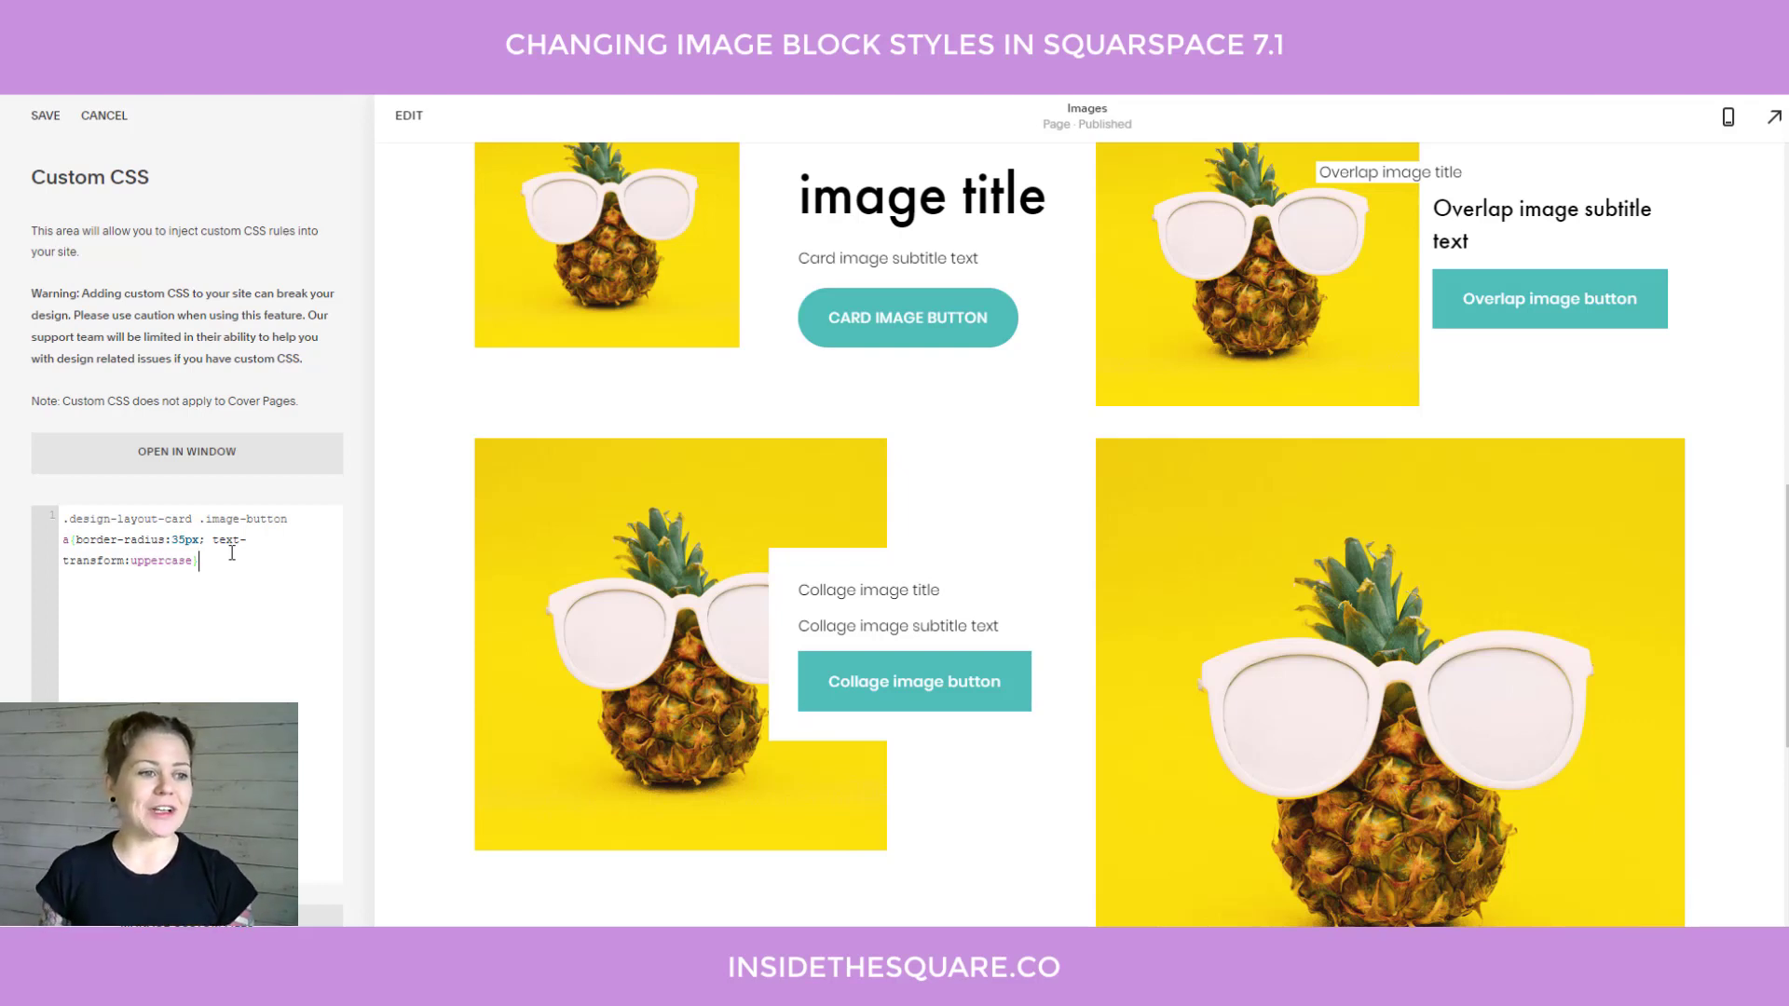
{"action": "left_click_drag", "start_coordinate": [232, 553], "coordinate": [73, 538]}
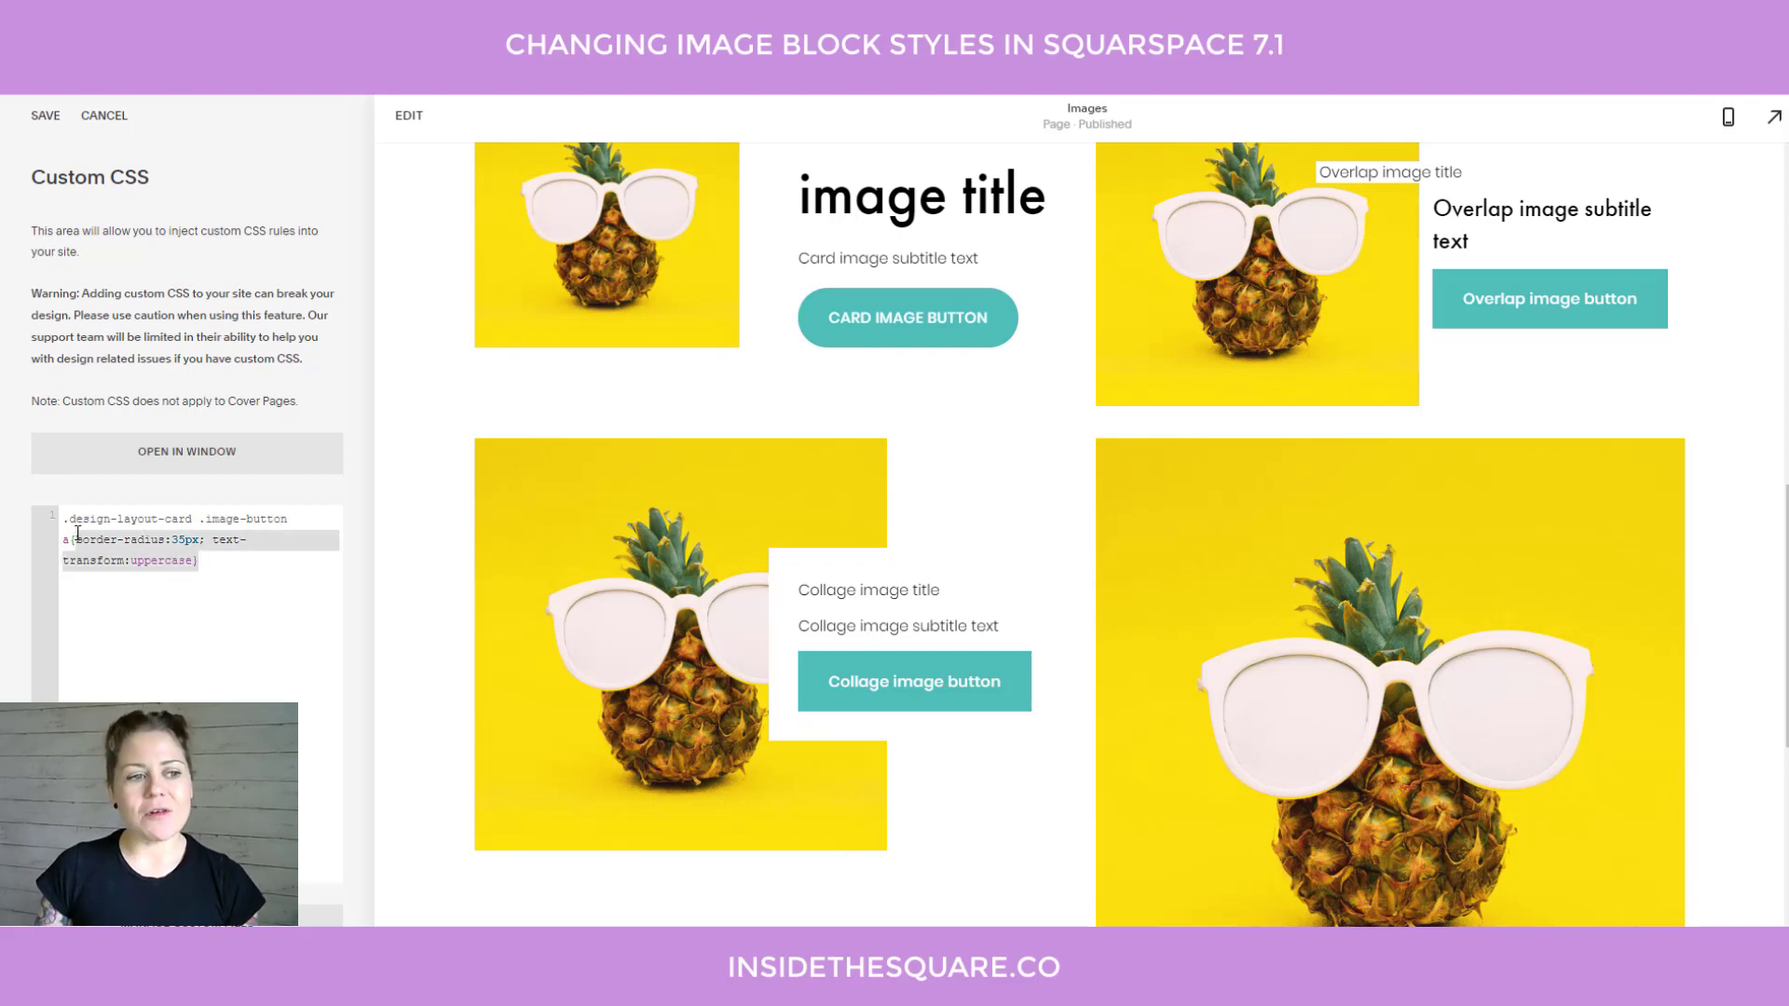
{"action": "left_click_drag", "start_coordinate": [203, 523], "coordinate": [5, 515]}
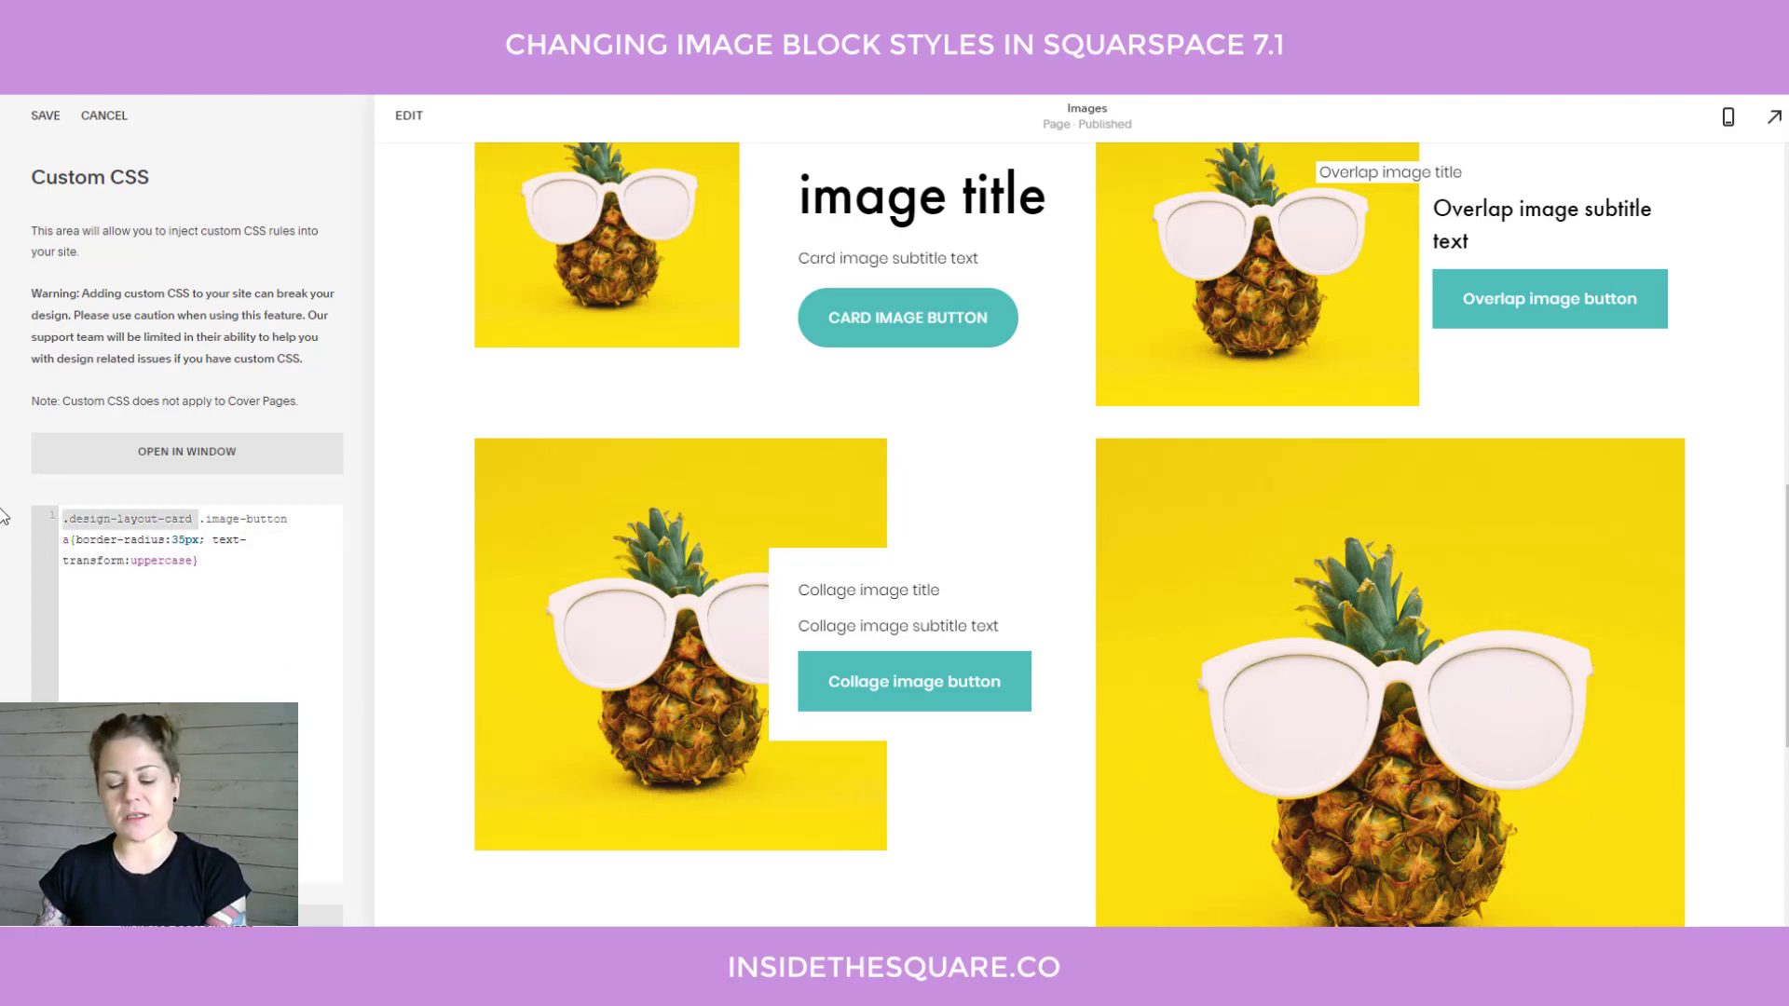
{"action": "key", "text": "BackSpace"}
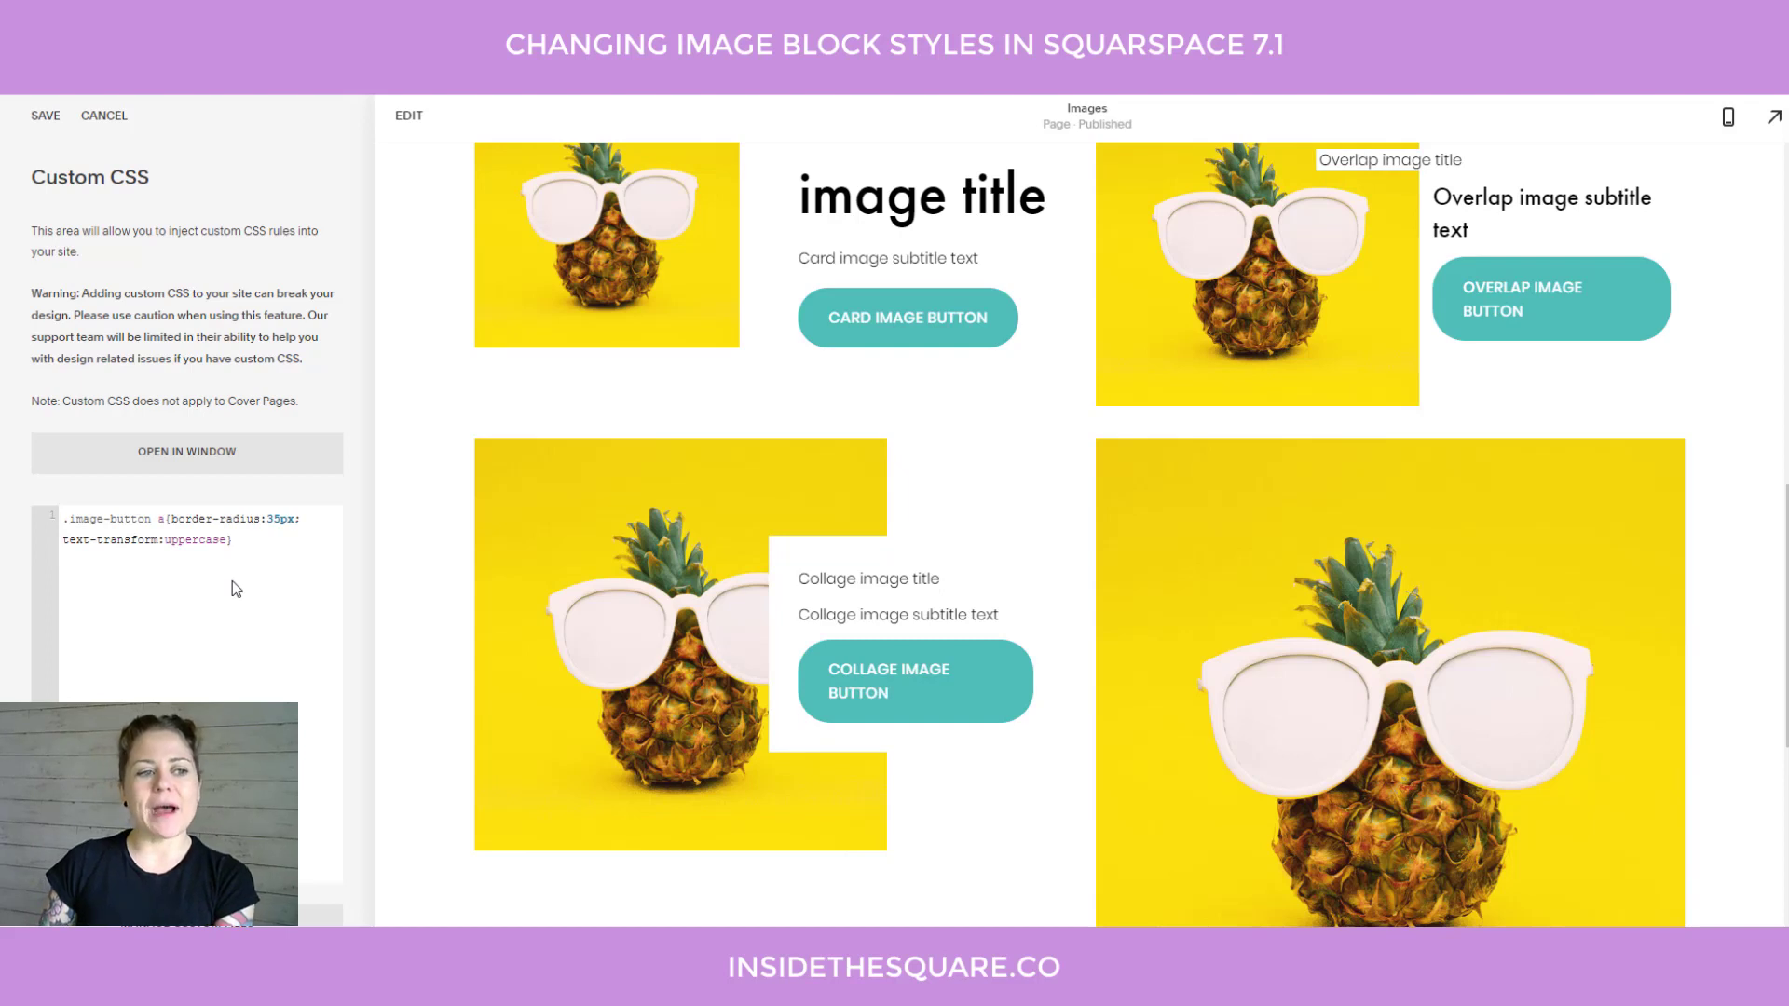
{"action": "key", "text": "ctrl+z"}
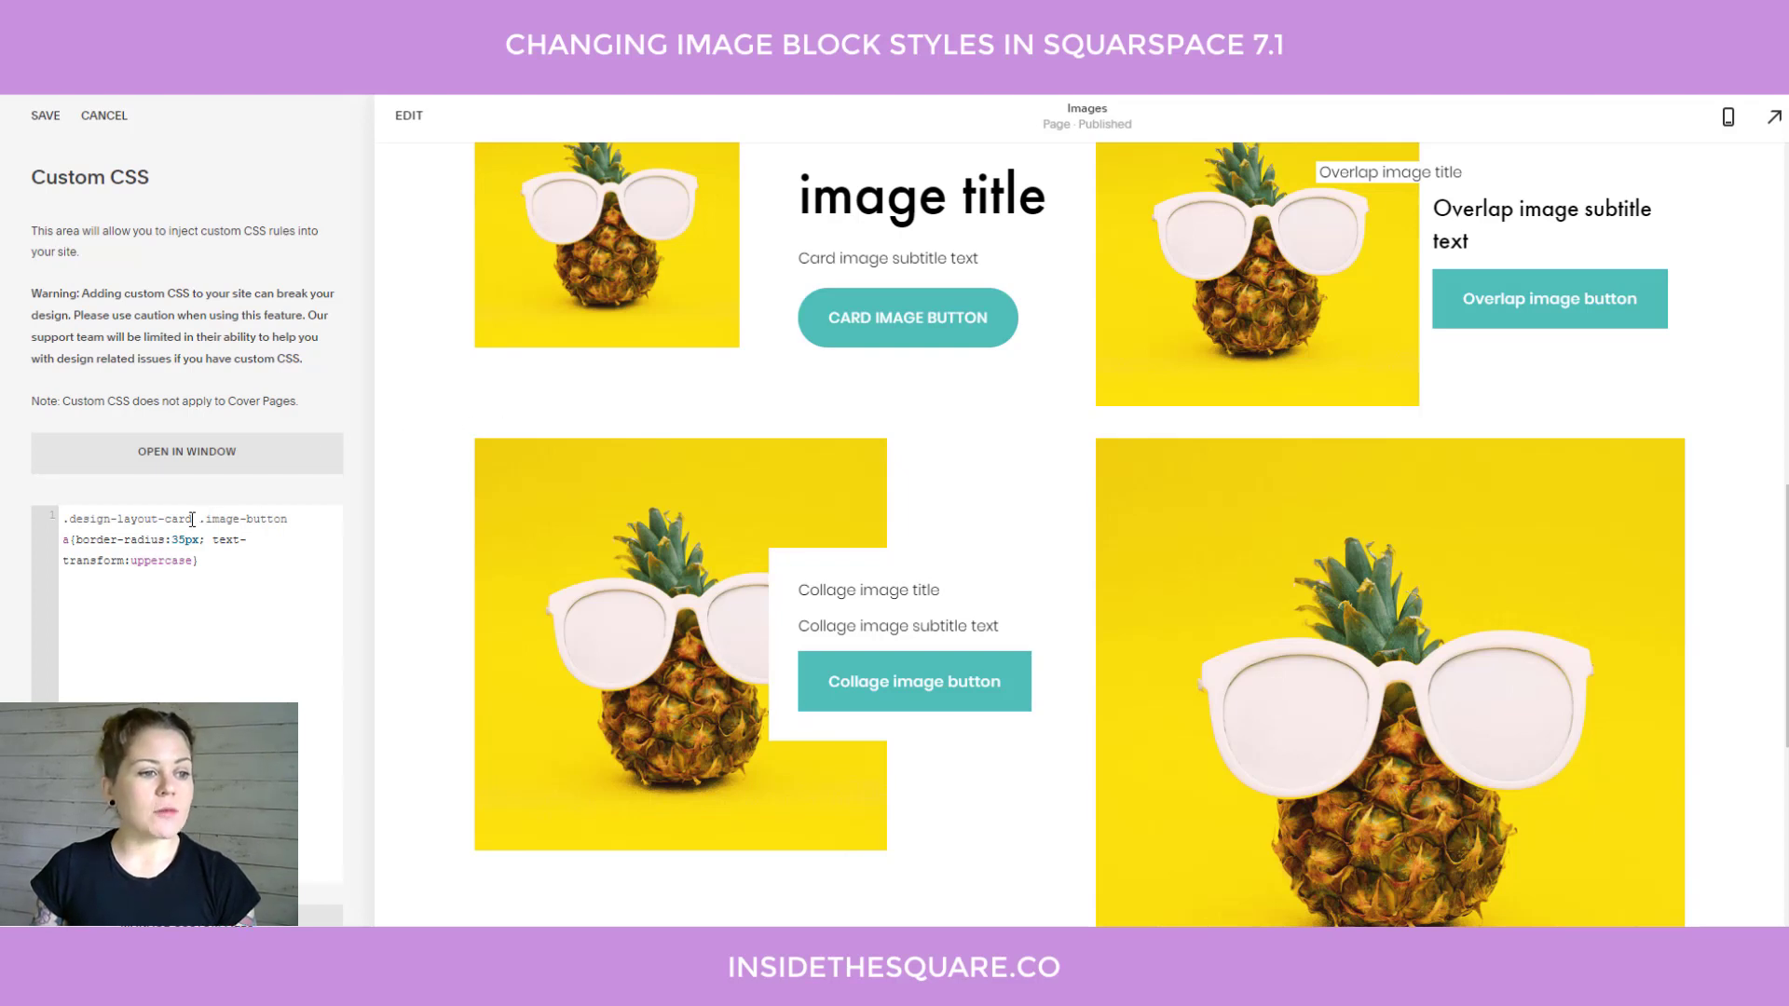
Change the selector from design-layout-card to design-layout-collage.
{"action": "left_click", "coordinate": [177, 519]}
{"action": "key", "text": "Delete"}
{"action": "key", "text": "Delete"}
{"action": "type", "text": "ollage"}
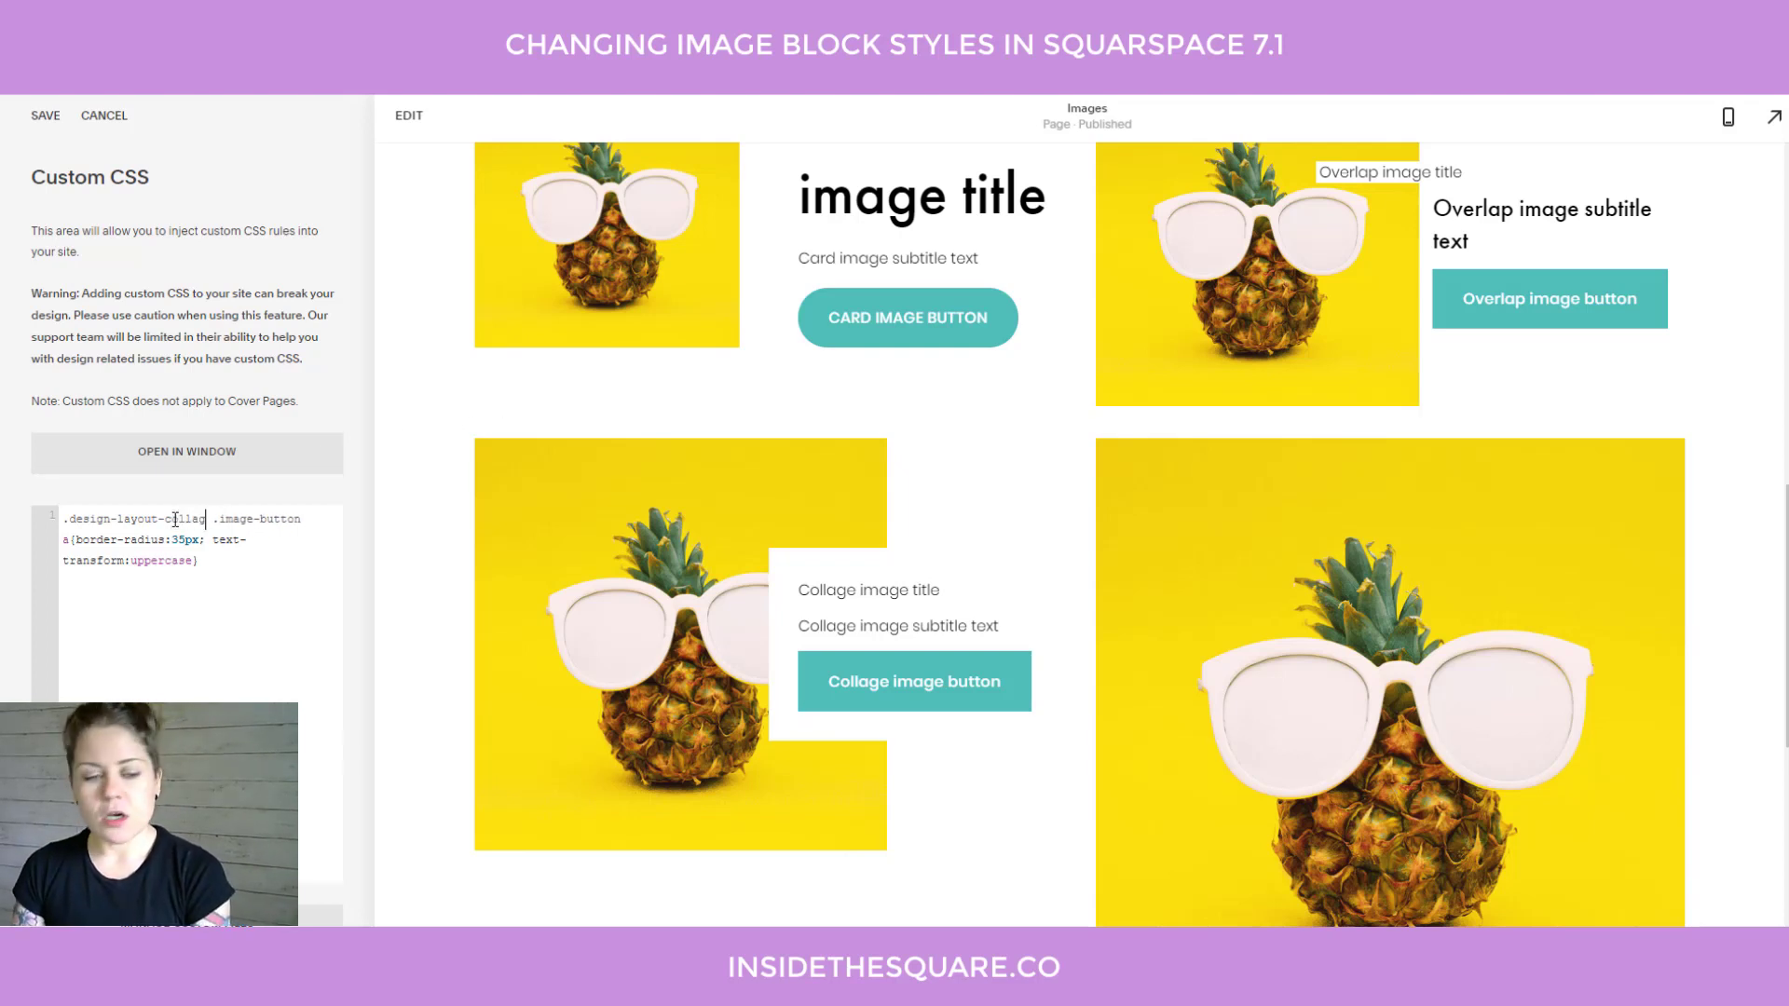
{"action": "left_click", "coordinate": [237, 605]}
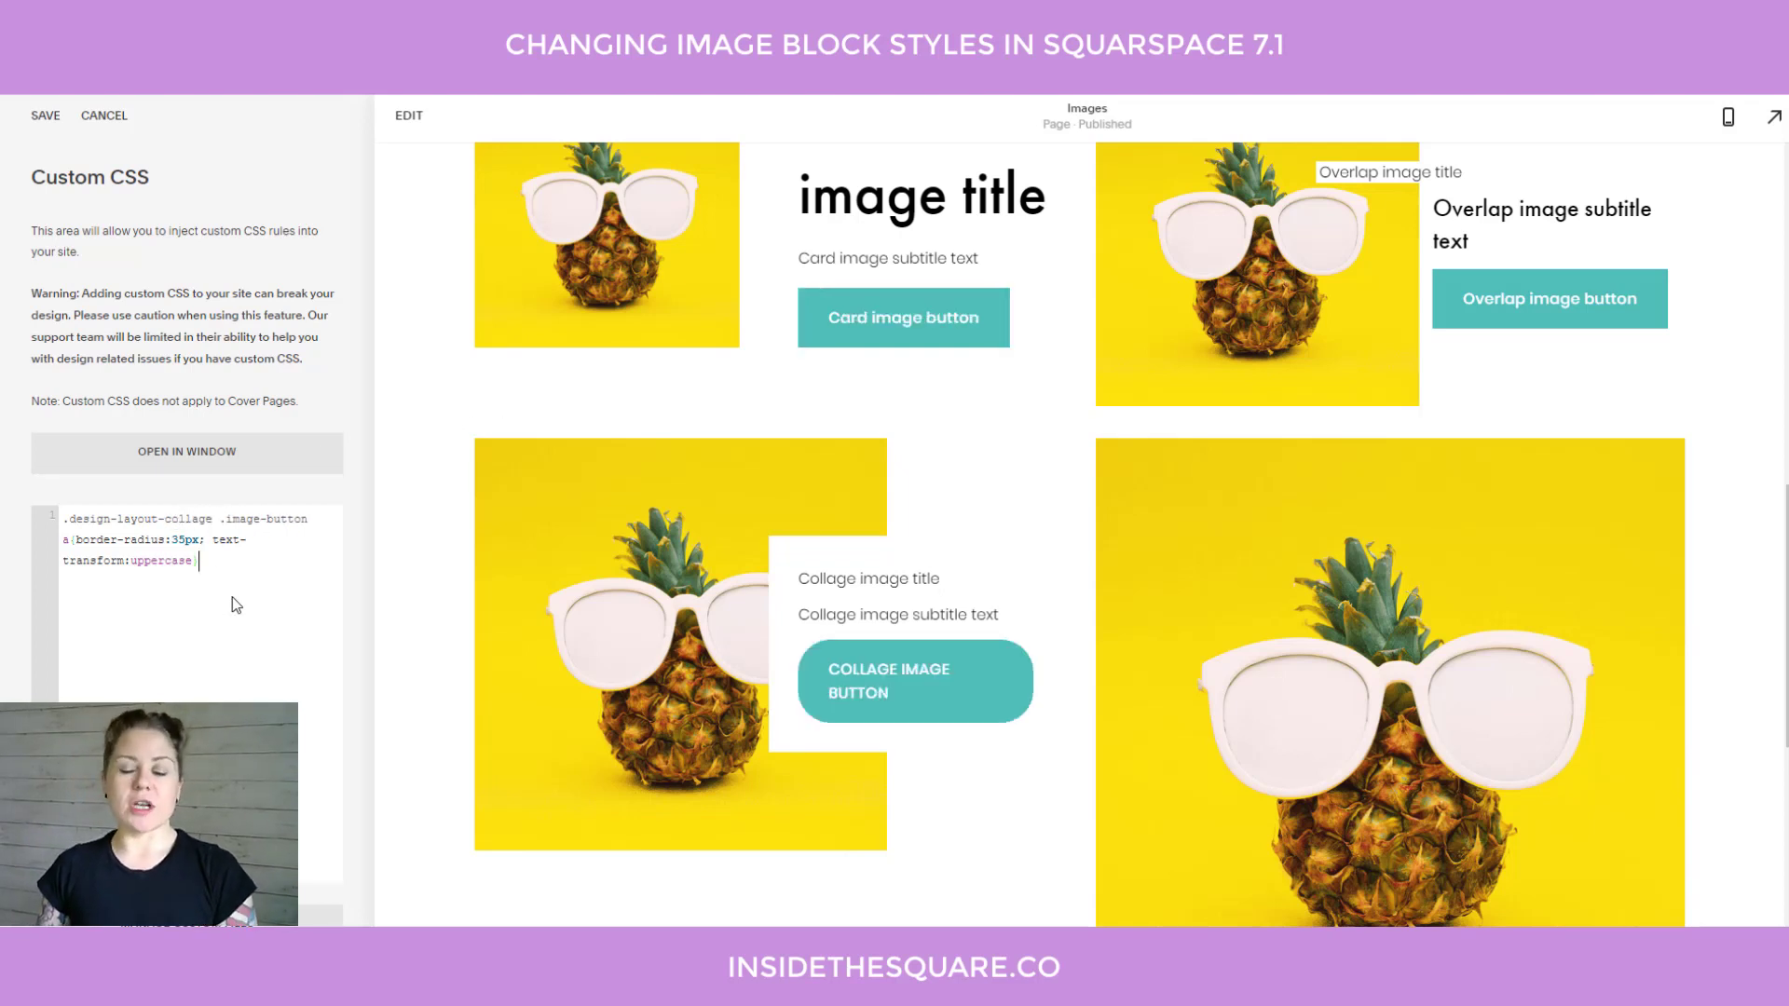